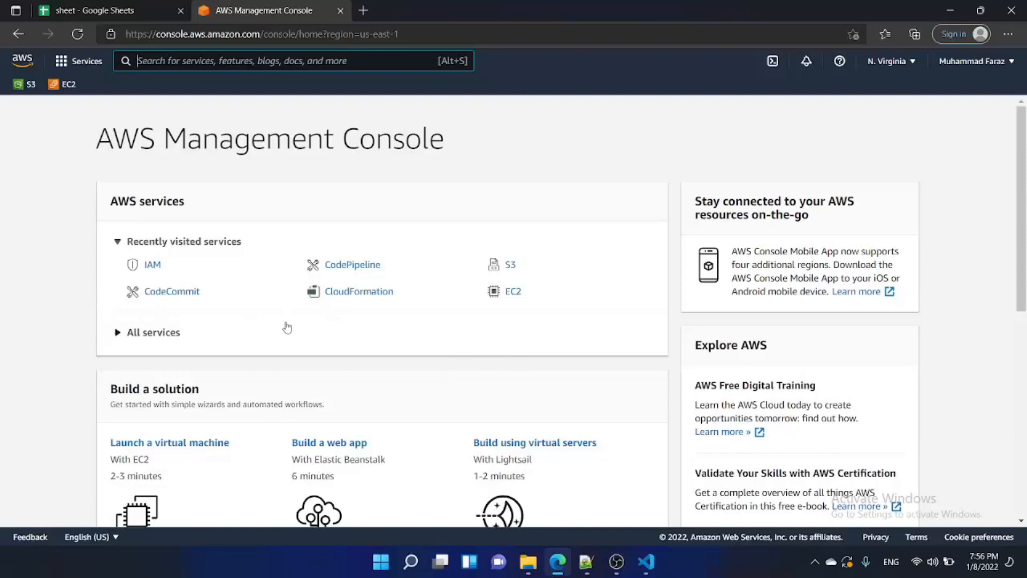
Open the IAM service in a new browser tab and start creating a role
{"action": "left_click", "coordinate": [156, 271], "text": "ctrl"}
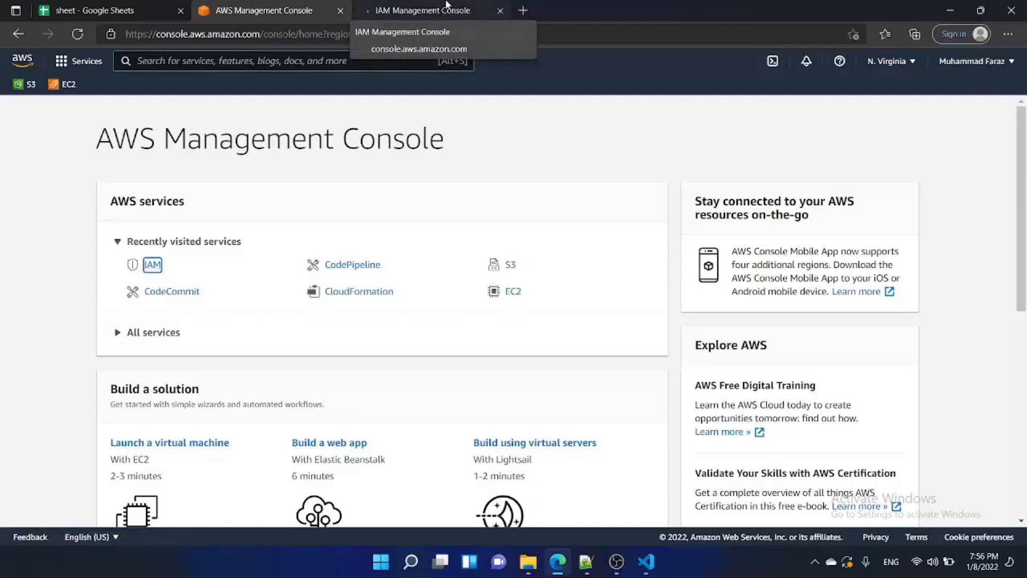
{"action": "left_click", "coordinate": [446, 7]}
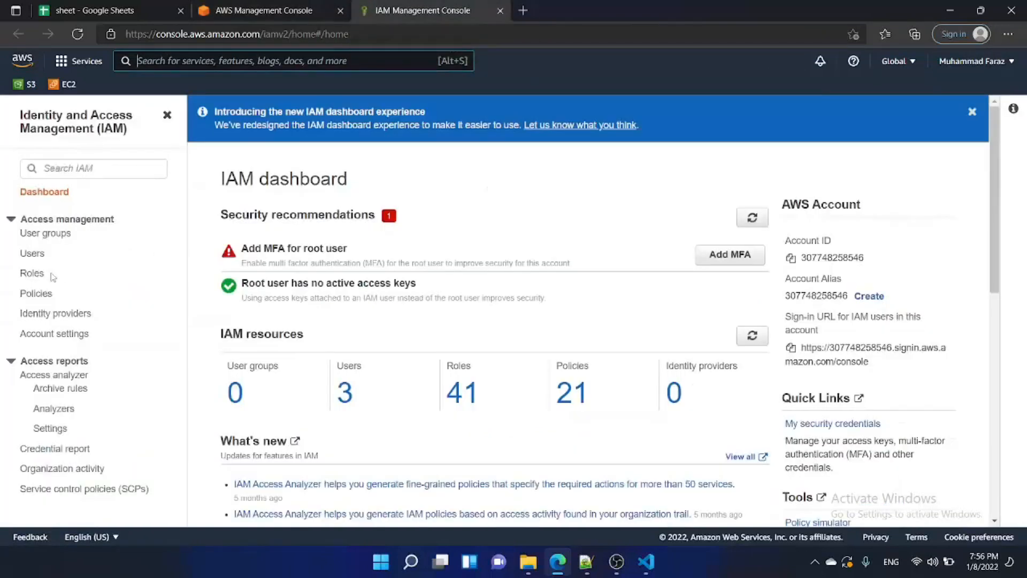
{"action": "left_click", "coordinate": [34, 274]}
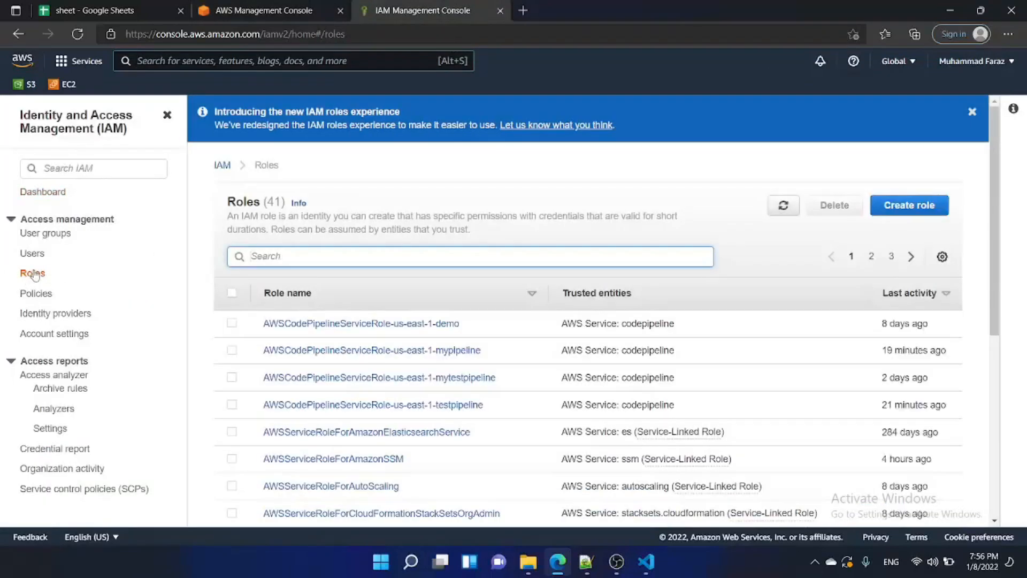
{"action": "left_click", "coordinate": [910, 205]}
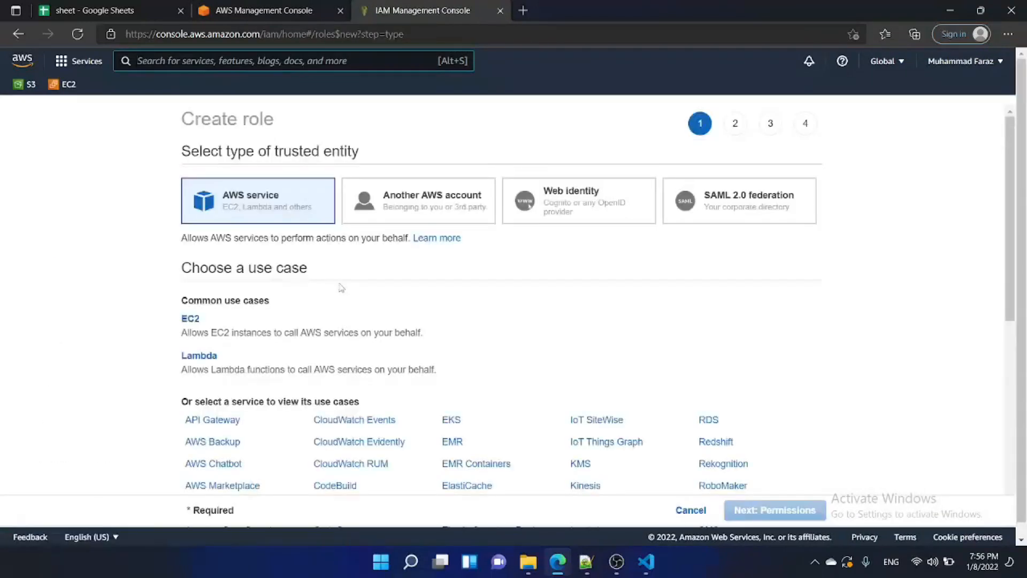
Choose CloudFormation as the trusted AWS service for the role and proceed to the permissions
{"action": "scroll", "coordinate": [342, 288], "scroll_direction": "down", "scroll_amount": 6}
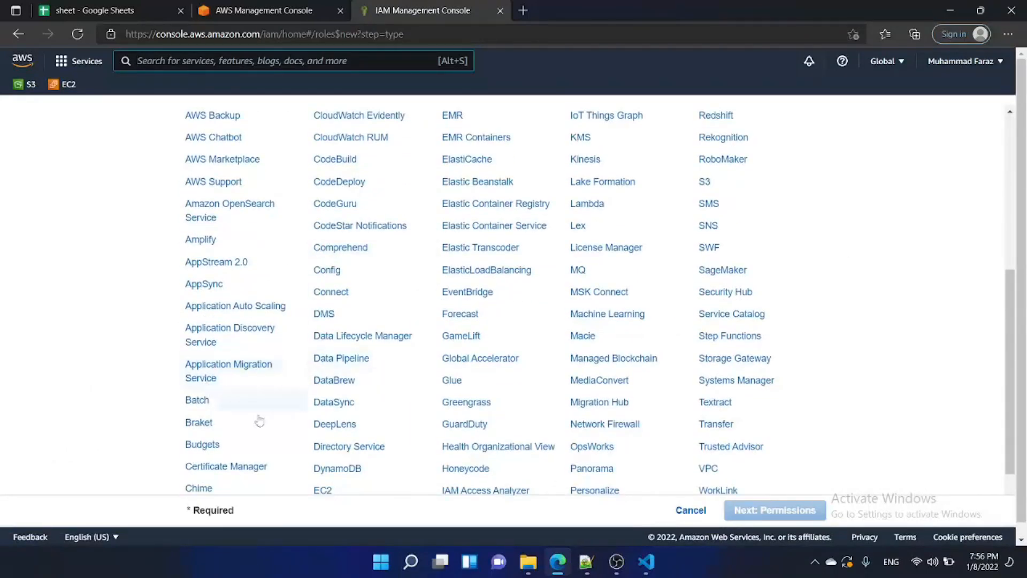
{"action": "scroll", "coordinate": [326, 447], "scroll_direction": "down", "scroll_amount": 1}
{"action": "left_click", "coordinate": [202, 450]}
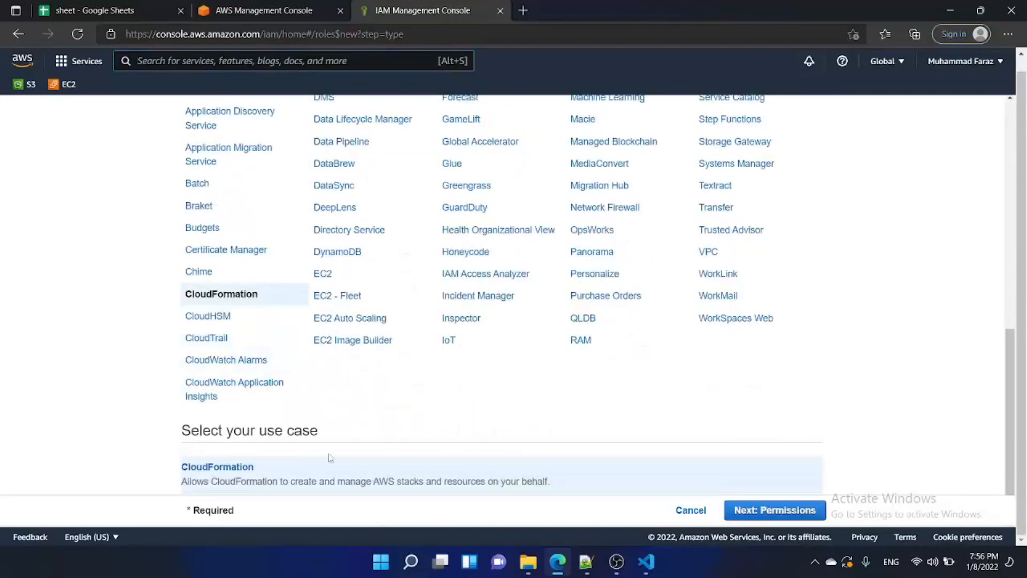
{"action": "left_click", "coordinate": [779, 514]}
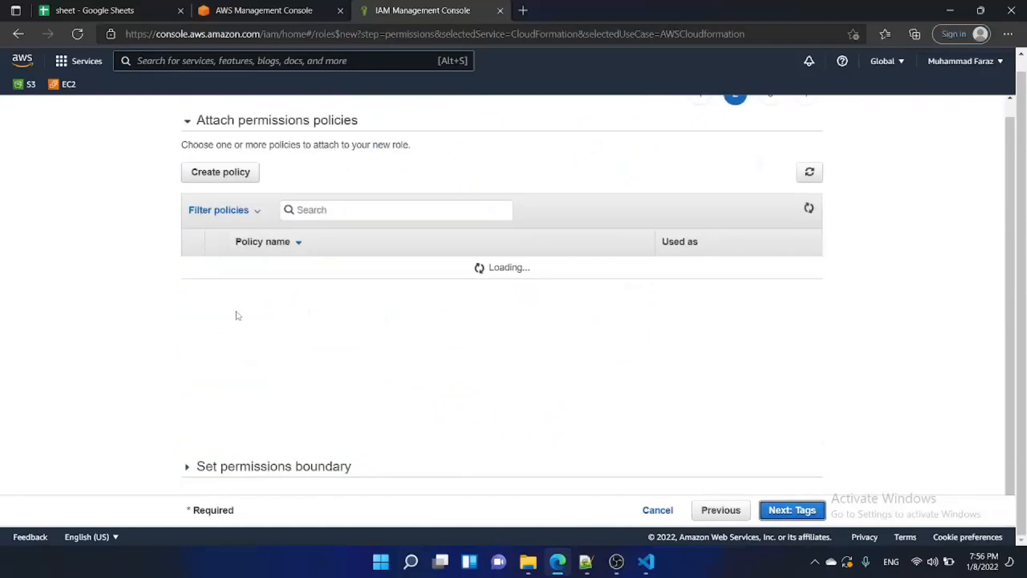
Attach the AmazonEC2FullAccess policy to the role and proceed to the review without adding tags
{"action": "left_click", "coordinate": [342, 215]}
{"action": "type", "text": "ec2"}
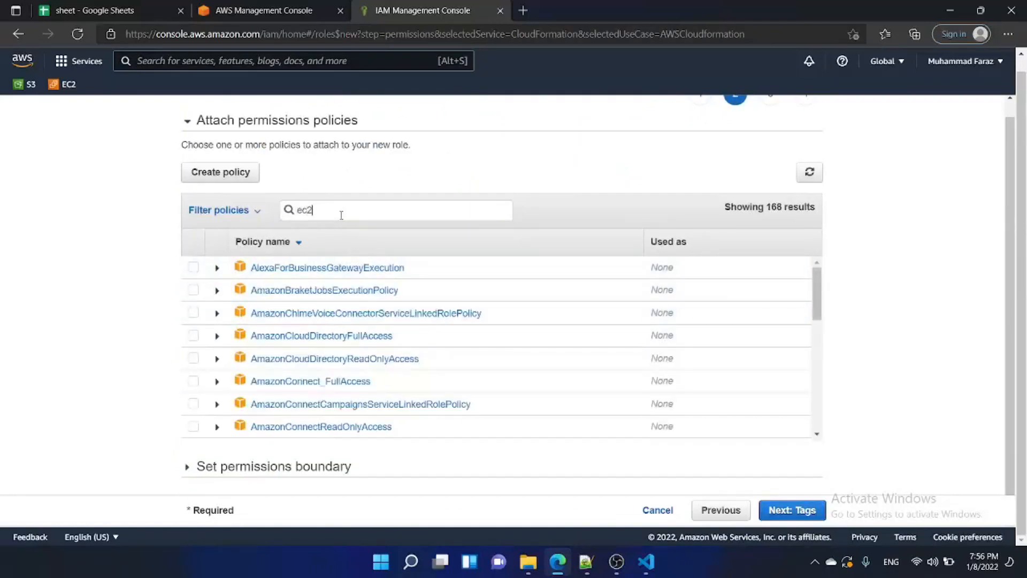
{"action": "scroll", "coordinate": [306, 342], "scroll_direction": "down", "scroll_amount": 1}
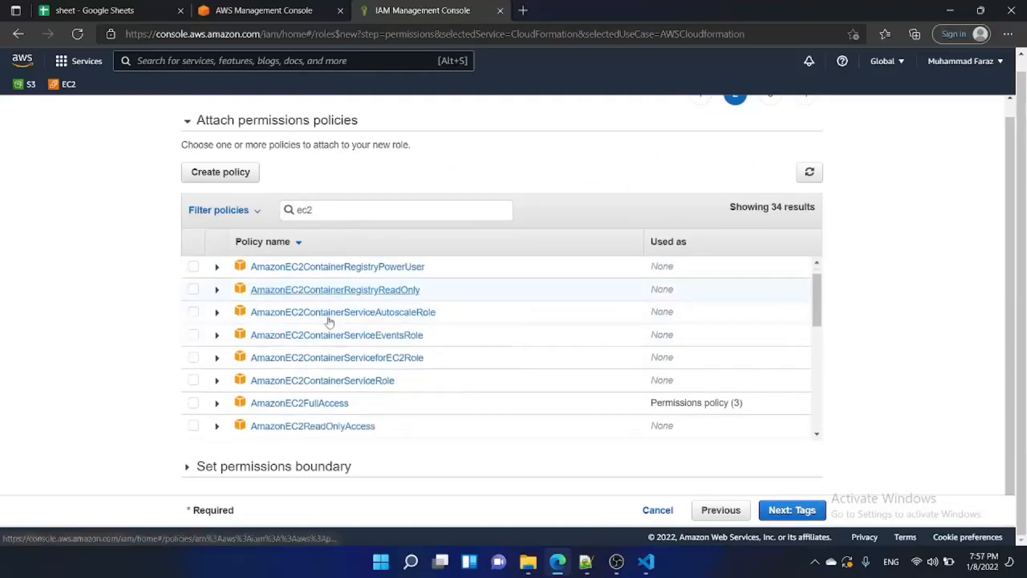
{"action": "left_click", "coordinate": [193, 401]}
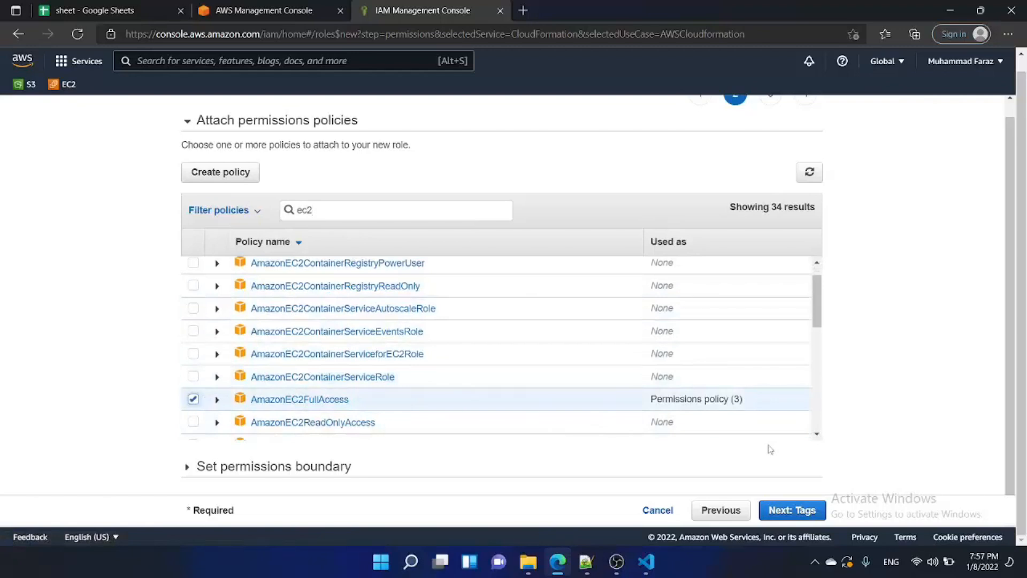
{"action": "left_click", "coordinate": [792, 510]}
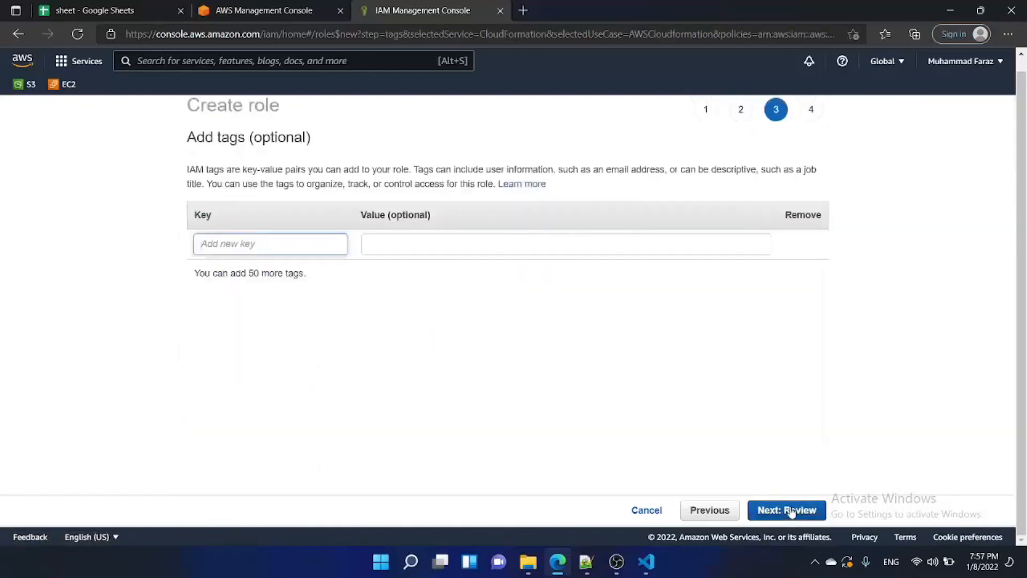
{"action": "left_click", "coordinate": [792, 510]}
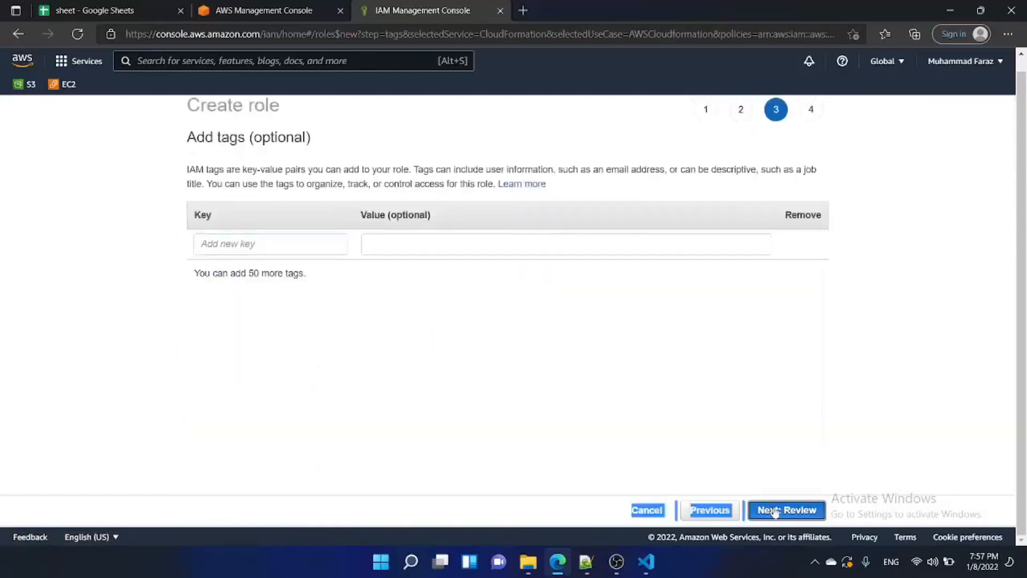
Name the role infraAutomationRole and create it
{"action": "left_click", "coordinate": [464, 175]}
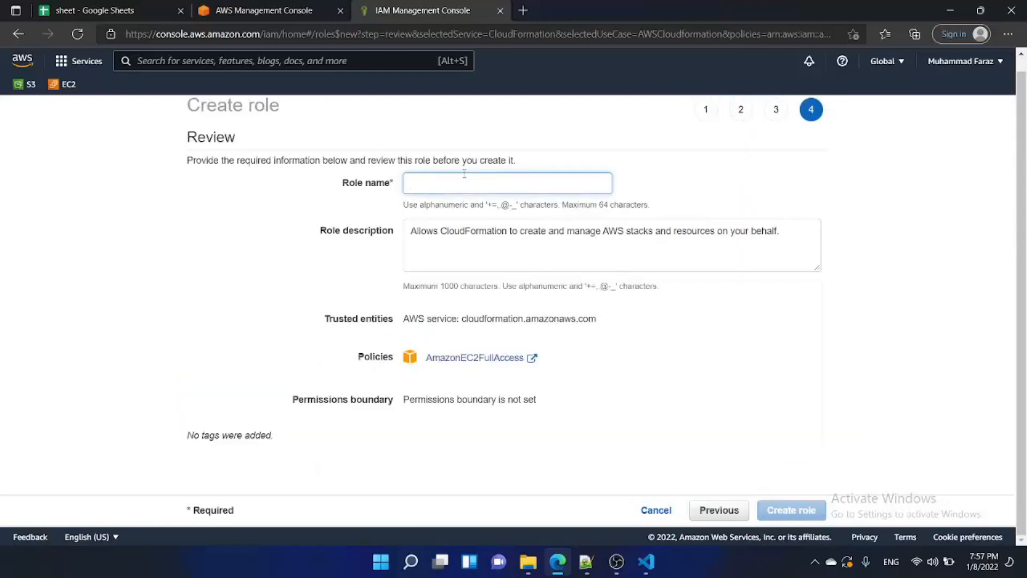
{"action": "type", "text": "In"}
{"action": "key", "text": "BackSpace"}
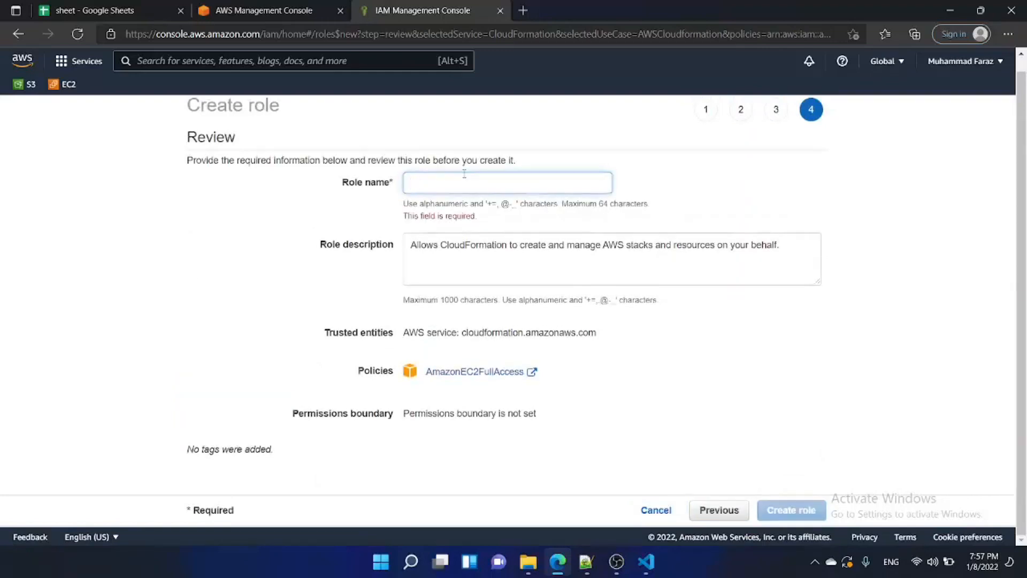
{"action": "type", "text": "roleFor"}
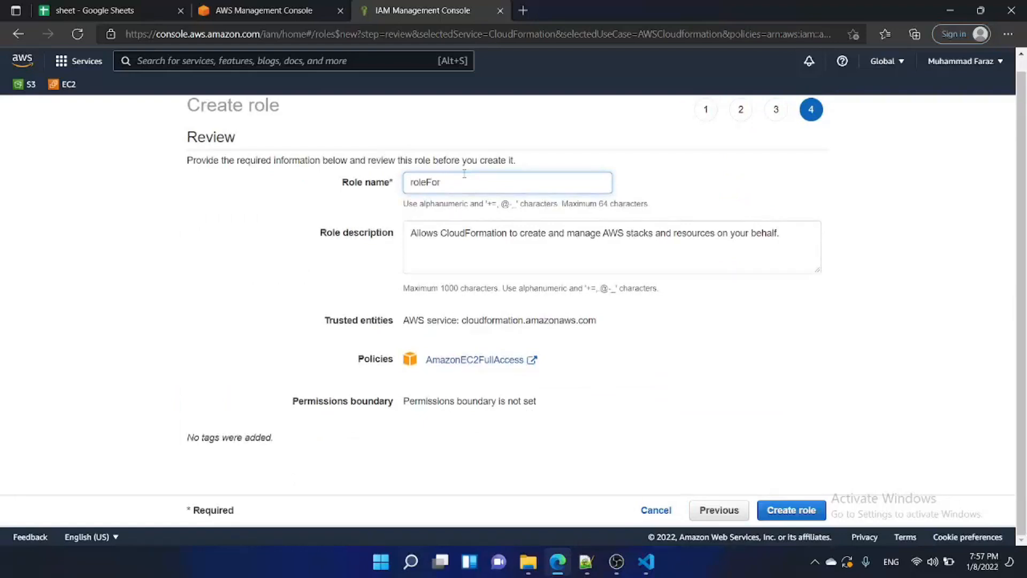
{"action": "type", "text": "In"}
{"action": "key", "text": "BackSpace"}
{"action": "key", "text": "BackSpace"}
{"action": "key", "text": "BackSpace"}
{"action": "key", "text": "BackSpace"}
{"action": "key", "text": "BackSpace"}
{"action": "key", "text": "BackSpace"}
{"action": "key", "text": "BackSpace"}
{"action": "key", "text": "BackSpace"}
{"action": "key", "text": "BackSpace"}
{"action": "type", "text": "infraAutomationRole"}
{"action": "left_click", "coordinate": [789, 512]}
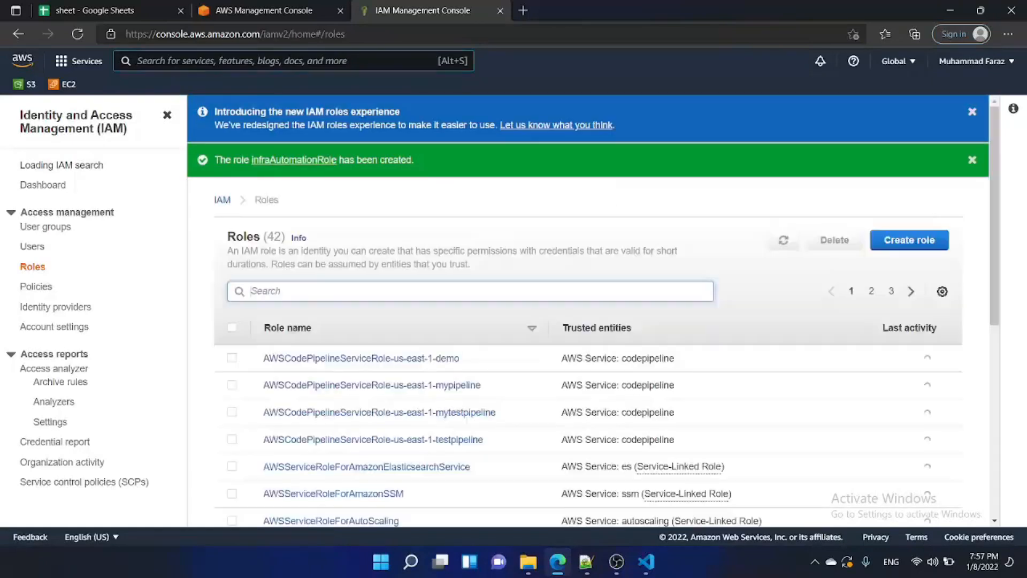
Search the AWS services for "commit" and open CodeCommit in a new browser tab
{"action": "type", "text": "commit"}
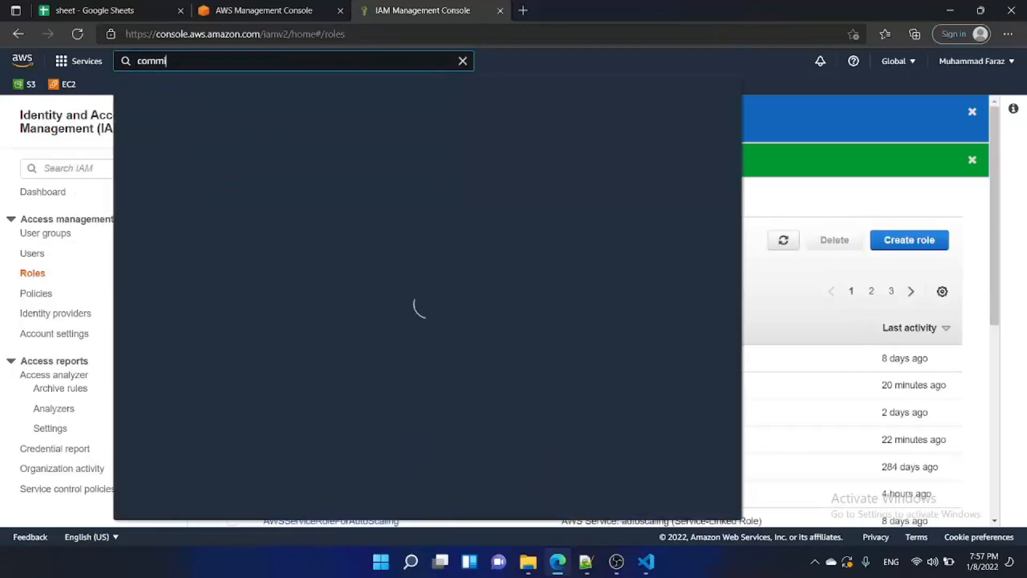
{"action": "middle_click", "coordinate": [355, 164]}
{"action": "left_click", "coordinate": [463, 61]}
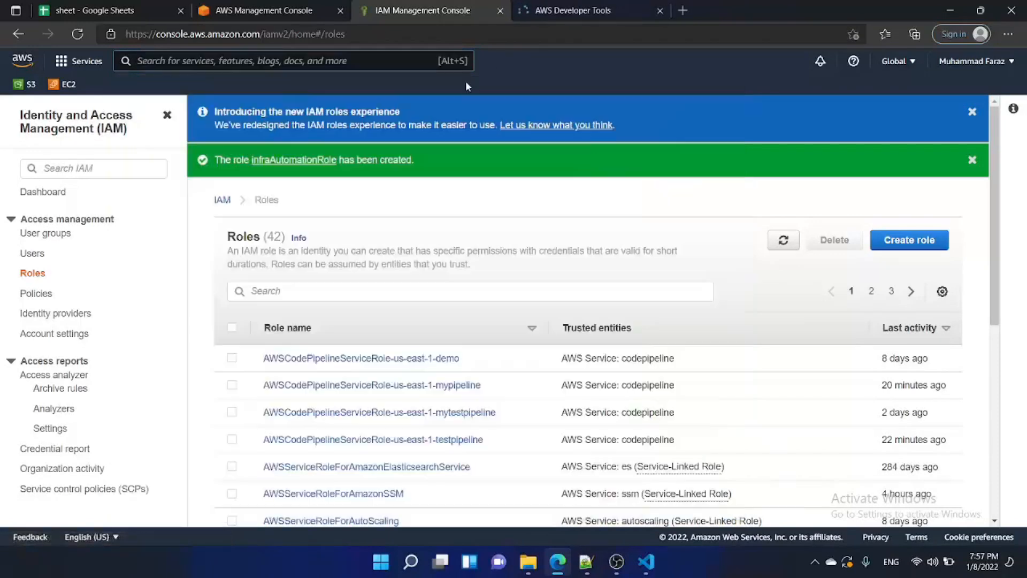
{"action": "left_click", "coordinate": [567, 10]}
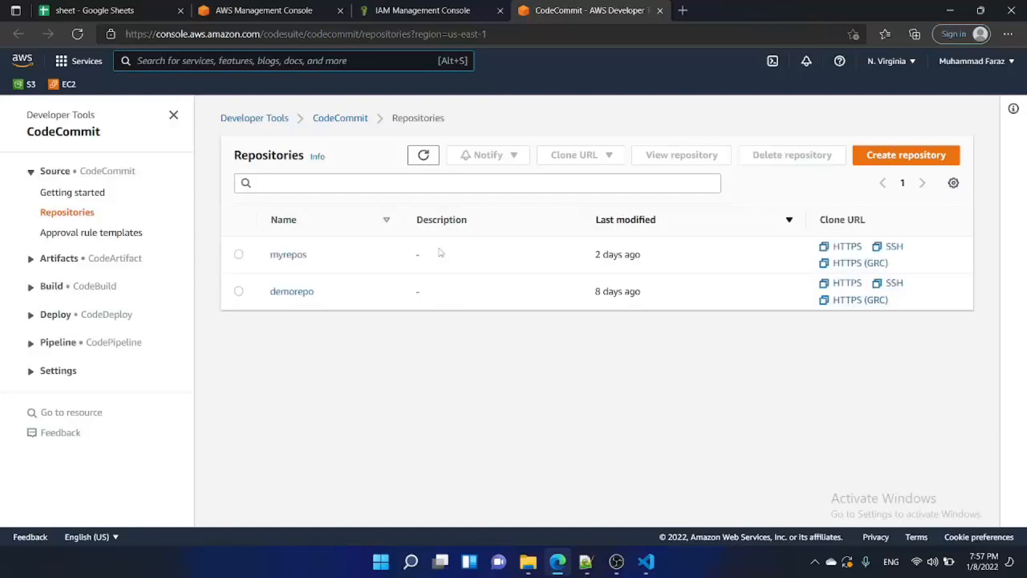
Create a CodeCommit repository named infrarepo
{"action": "left_click", "coordinate": [907, 155]}
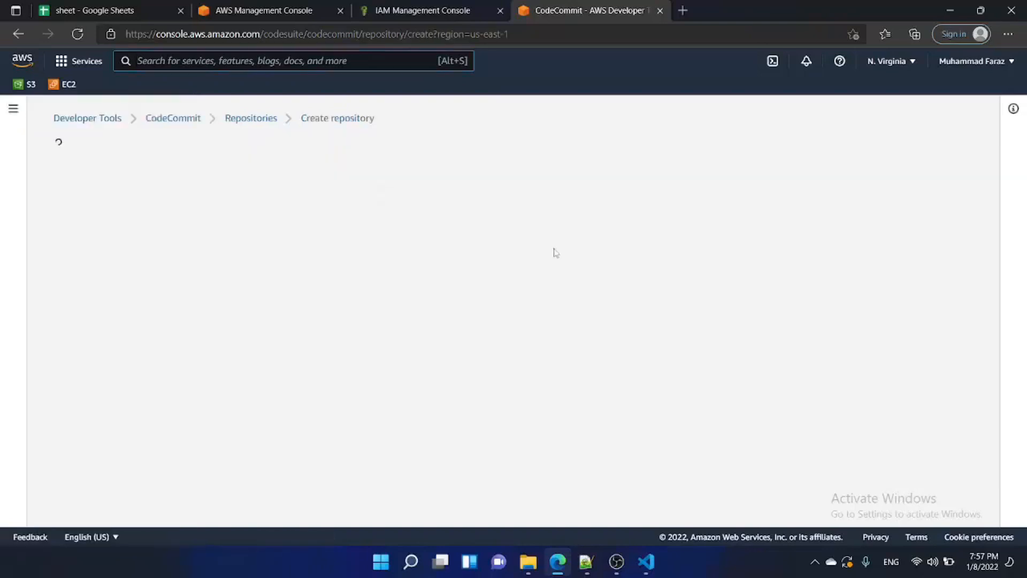
{"action": "left_click", "coordinate": [159, 294]}
{"action": "type", "text": "infrarepo"}
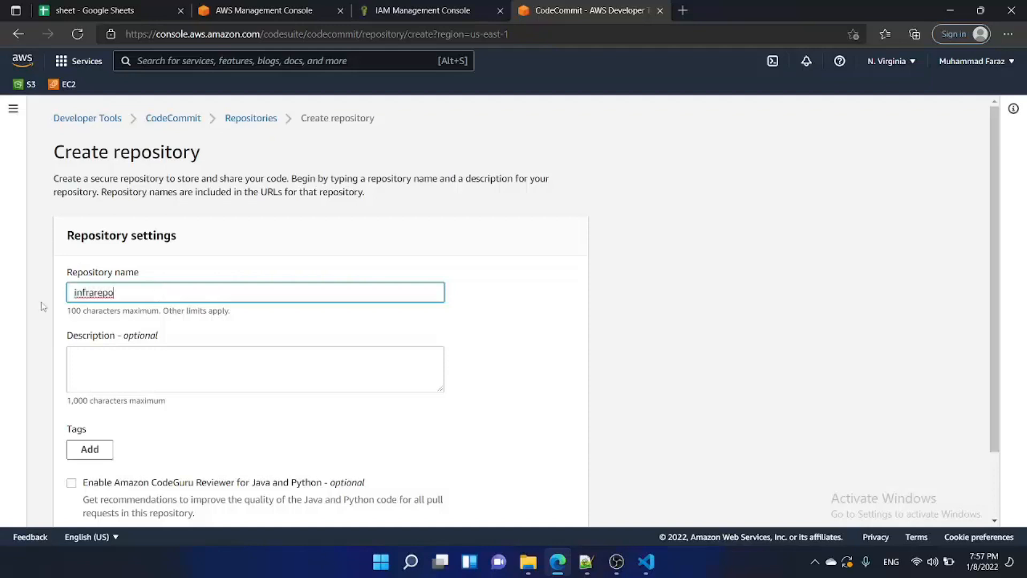
{"action": "scroll", "coordinate": [482, 375], "scroll_direction": "down", "scroll_amount": 2}
{"action": "left_click", "coordinate": [577, 506]}
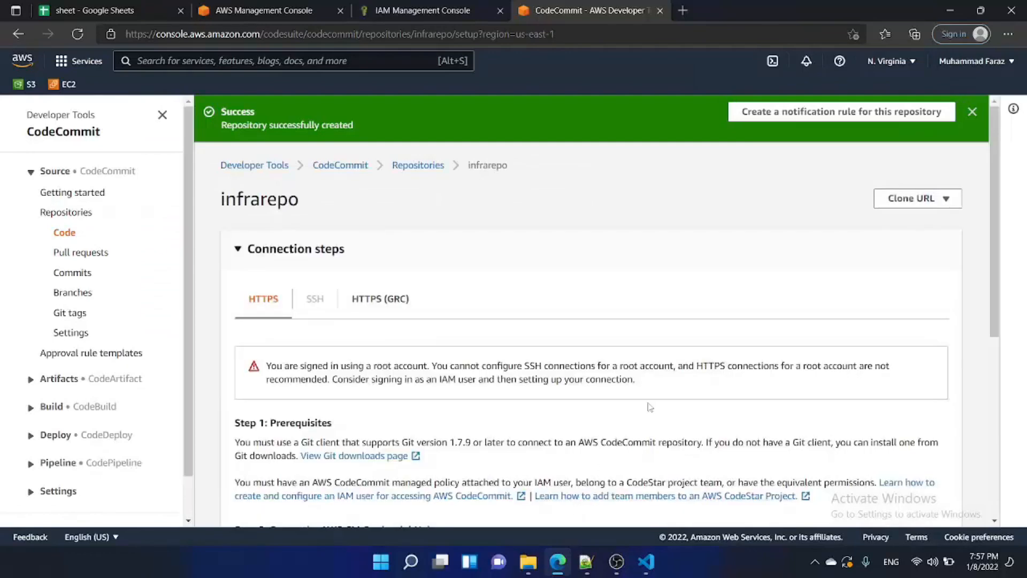
Start a new file in the infrarepo repository and name it infra.json
{"action": "scroll", "coordinate": [375, 308], "scroll_direction": "down", "scroll_amount": 3}
{"action": "scroll", "coordinate": [383, 312], "scroll_direction": "down", "scroll_amount": 4}
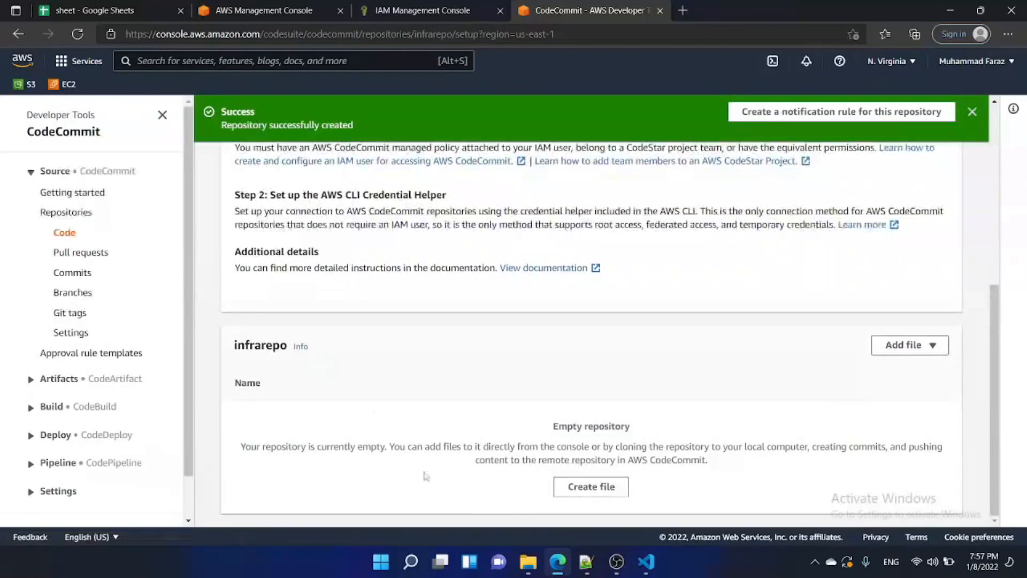
{"action": "left_click", "coordinate": [904, 346]}
{"action": "left_click", "coordinate": [906, 365]}
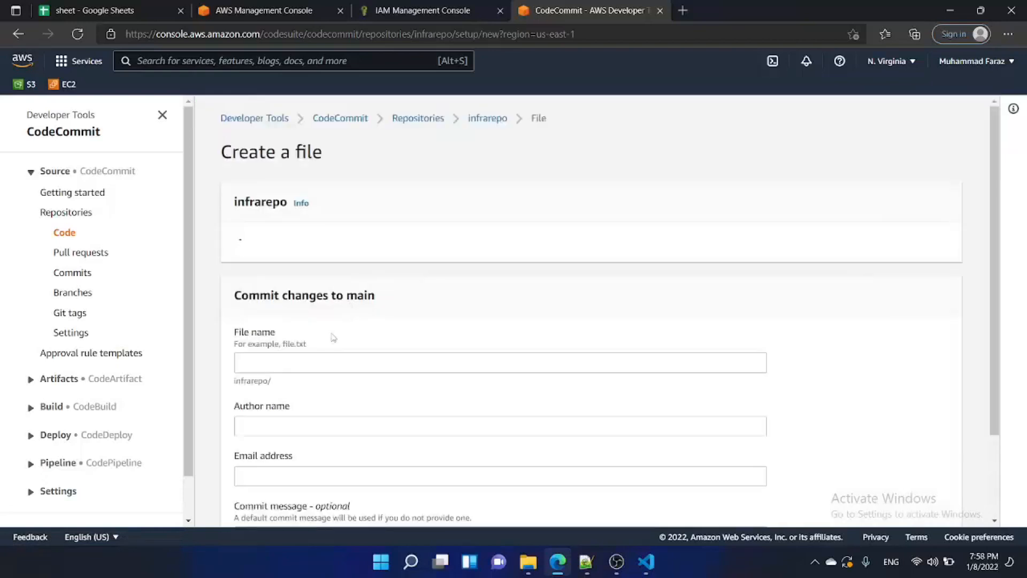
{"action": "scroll", "coordinate": [331, 337], "scroll_direction": "down", "scroll_amount": 3}
{"action": "left_click", "coordinate": [268, 421]}
{"action": "type", "text": "infra.json"}
Fill in the author's name and email address for the commit
{"action": "scroll", "coordinate": [276, 412], "scroll_direction": "down", "scroll_amount": 3}
{"action": "left_click", "coordinate": [282, 320]}
{"action": "type", "text": "Fara"}
{"action": "key", "text": "Tab"}
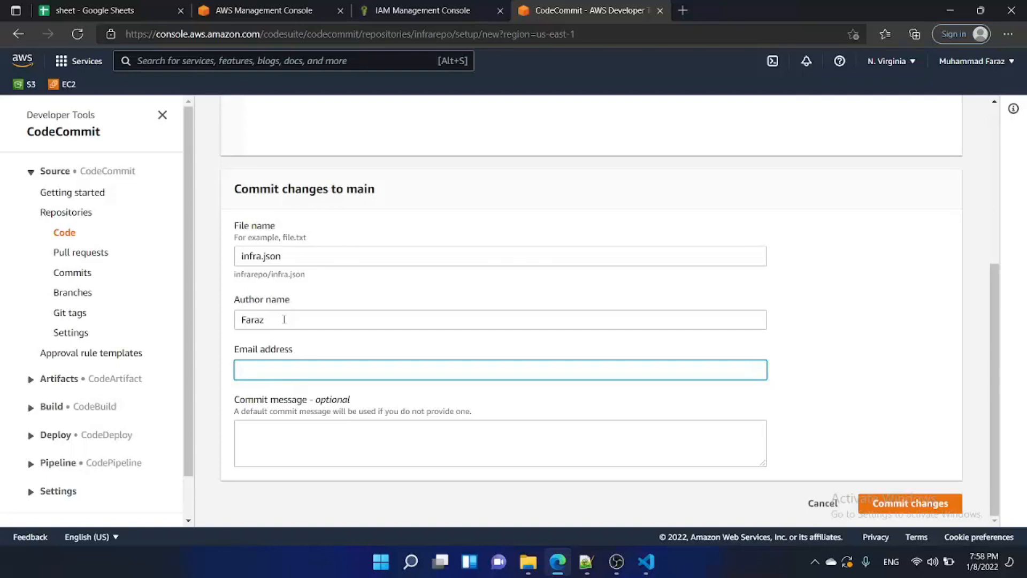
{"action": "key", "text": "Down"}
{"action": "key", "text": "Return"}
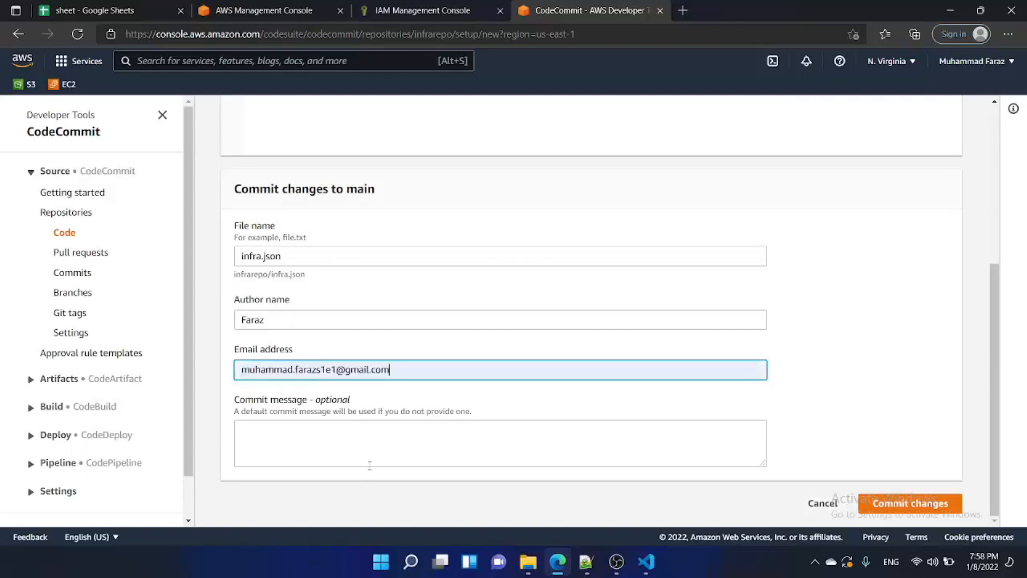
Switch to Notepad++, copy the entire JSON template for the EC2 instance, and return to the browser
{"action": "scroll", "coordinate": [389, 470], "scroll_direction": "up", "scroll_amount": 5}
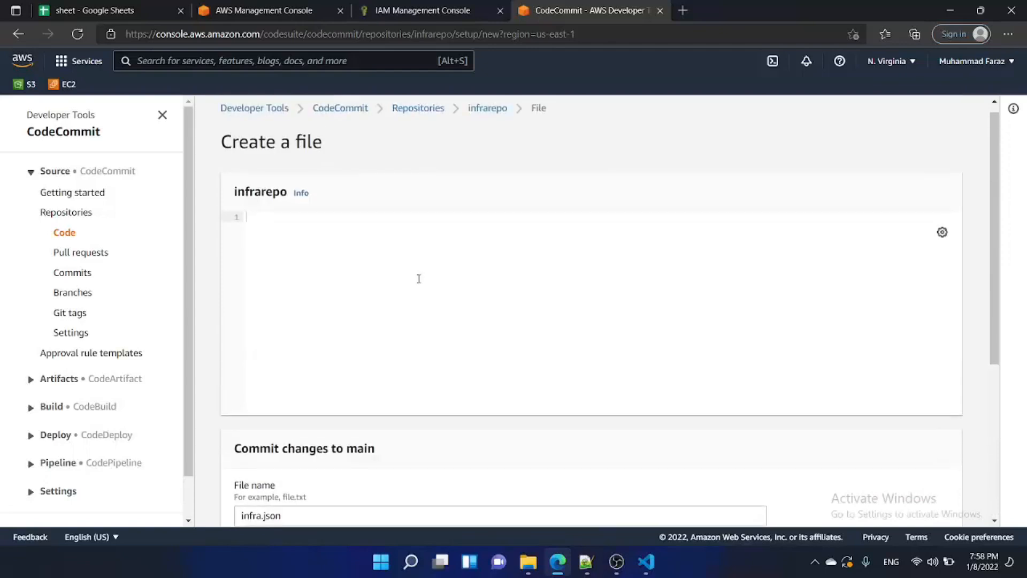
{"action": "left_click", "coordinate": [587, 562]}
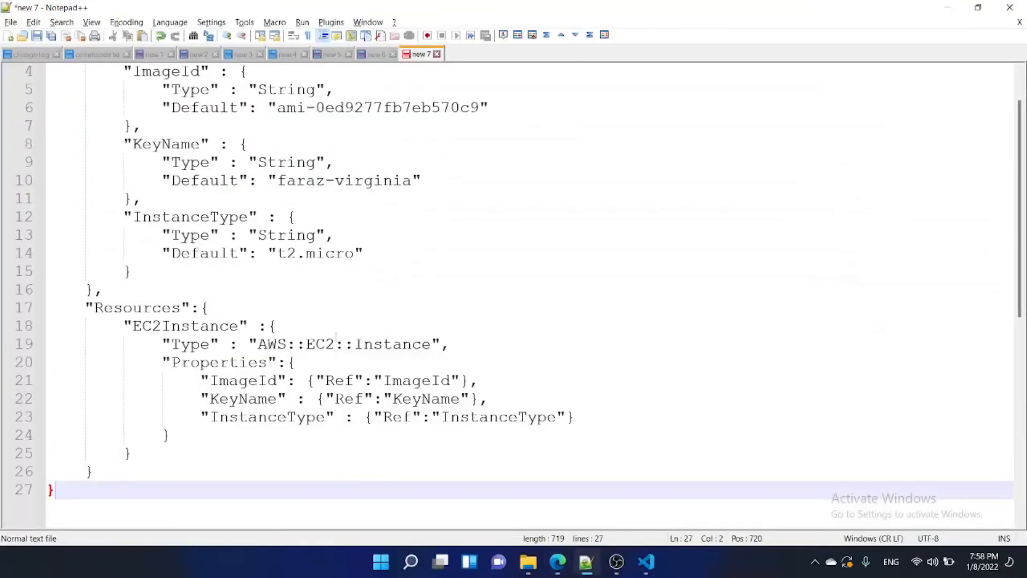
{"action": "scroll", "coordinate": [320, 325], "scroll_direction": "up", "scroll_amount": 3}
{"action": "scroll", "coordinate": [320, 324], "scroll_direction": "down", "scroll_amount": 5}
{"action": "scroll", "coordinate": [318, 324], "scroll_direction": "up", "scroll_amount": 5}
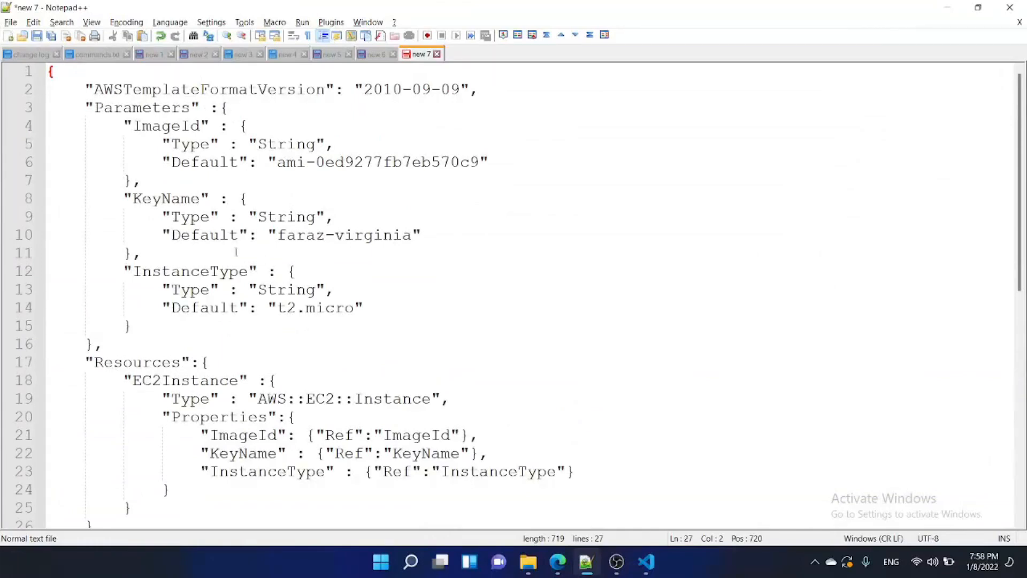
{"action": "scroll", "coordinate": [238, 245], "scroll_direction": "down", "scroll_amount": 3}
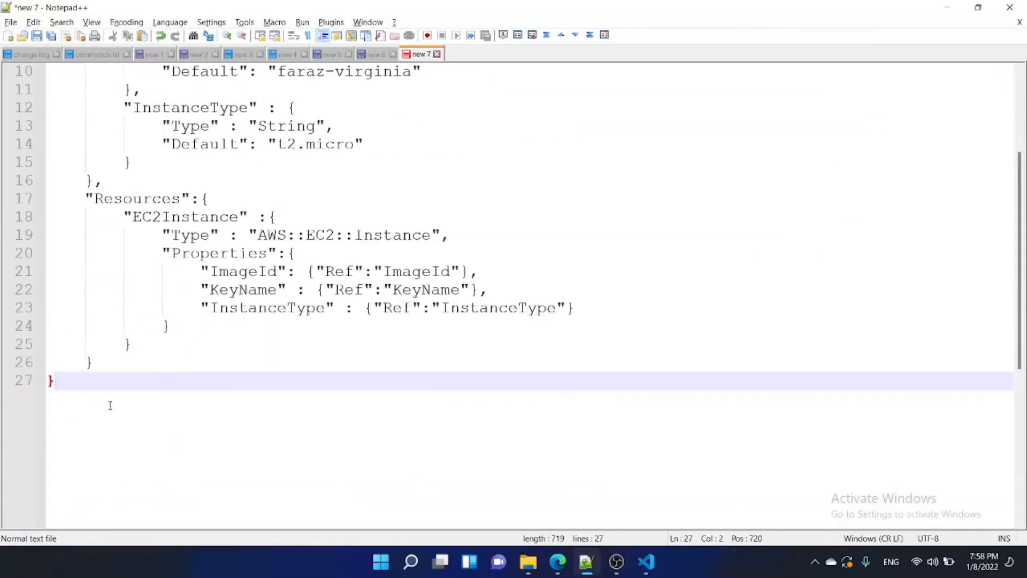
{"action": "left_click_drag", "start_coordinate": [61, 386], "coordinate": [33, 73]}
{"action": "right_click", "coordinate": [75, 144]}
{"action": "left_click", "coordinate": [105, 166]}
{"action": "left_click", "coordinate": [948, 8]}
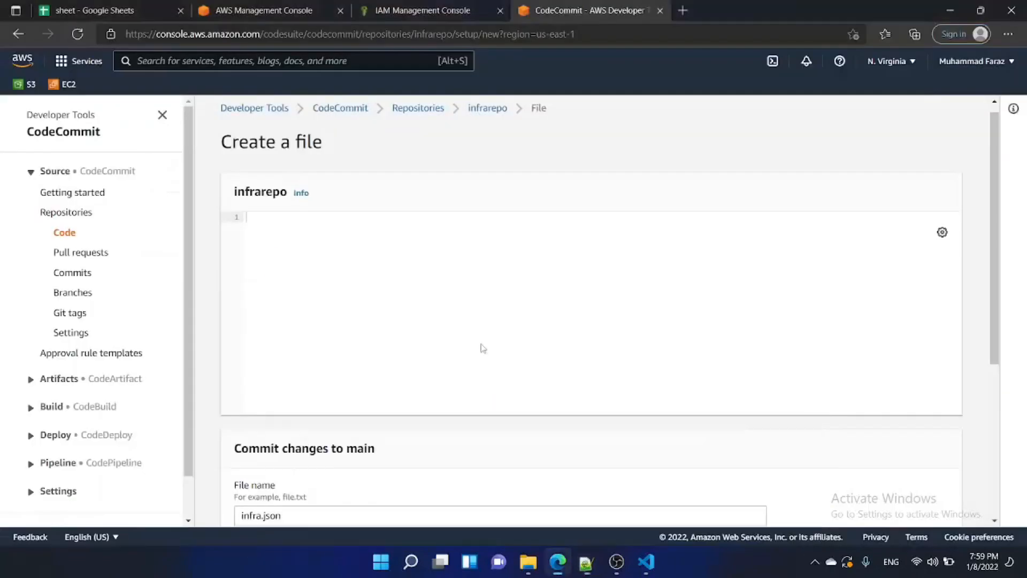
Paste the copied template as the content of infra.json and commit the file to the main branch
{"action": "left_click", "coordinate": [416, 309]}
{"action": "key", "text": "ctrl+v"}
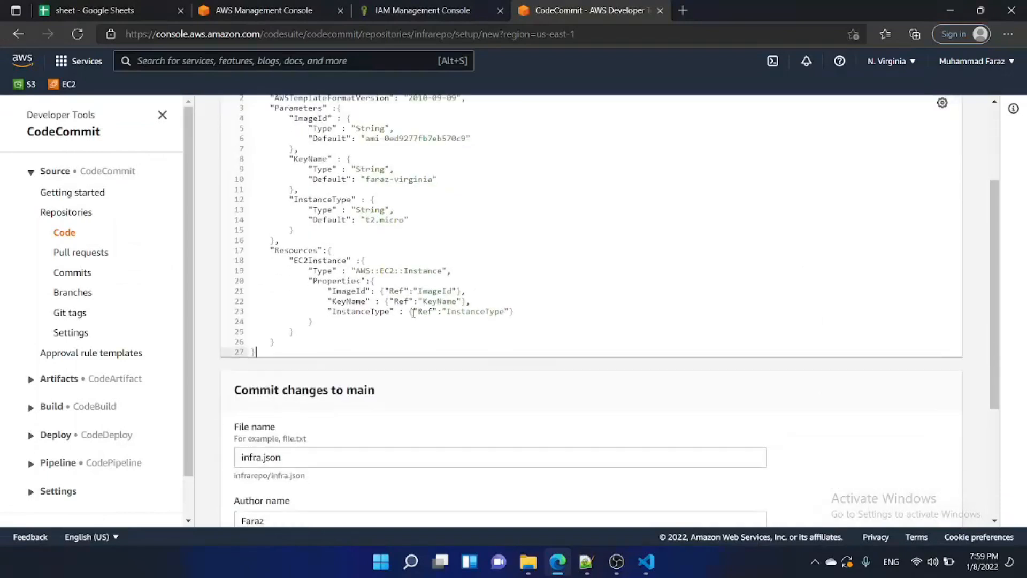
{"action": "scroll", "coordinate": [392, 373], "scroll_direction": "up", "scroll_amount": 1}
{"action": "scroll", "coordinate": [392, 373], "scroll_direction": "down", "scroll_amount": 5}
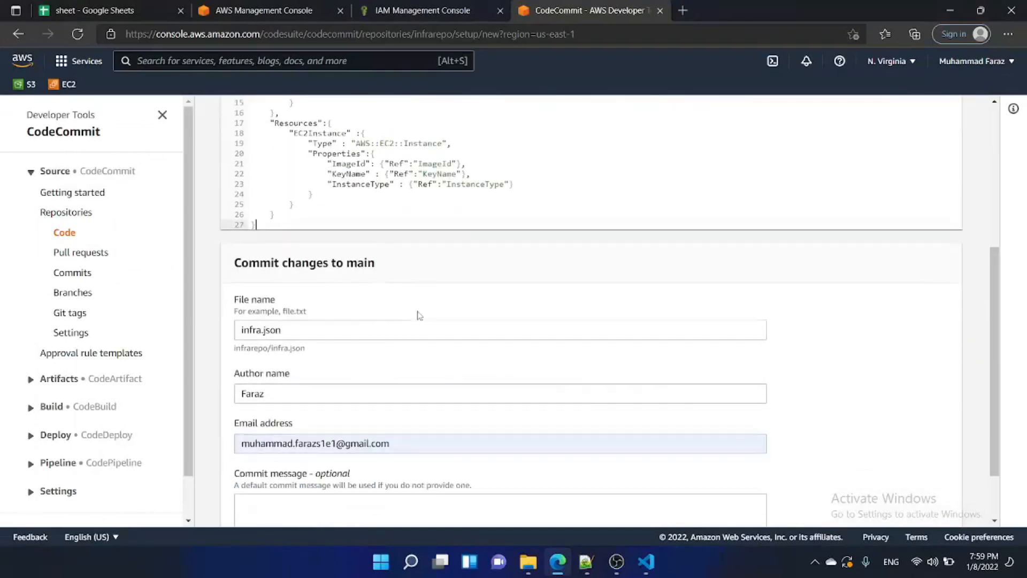
{"action": "left_click", "coordinate": [893, 503]}
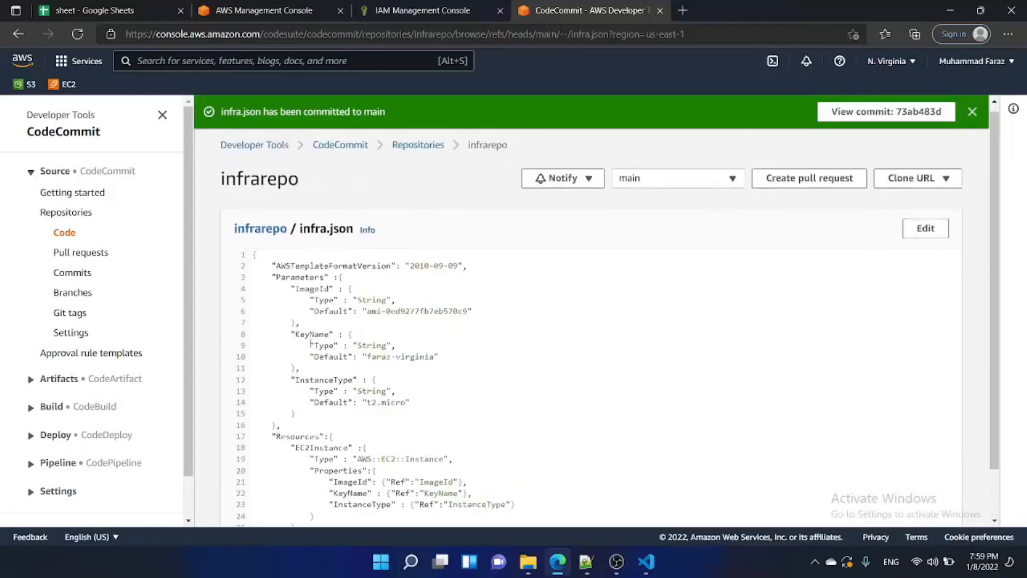
Start a new pipeline in CodePipeline named infra-automation-pipeline, keep the new service role, and continue to the source stage
{"action": "left_click", "coordinate": [31, 466]}
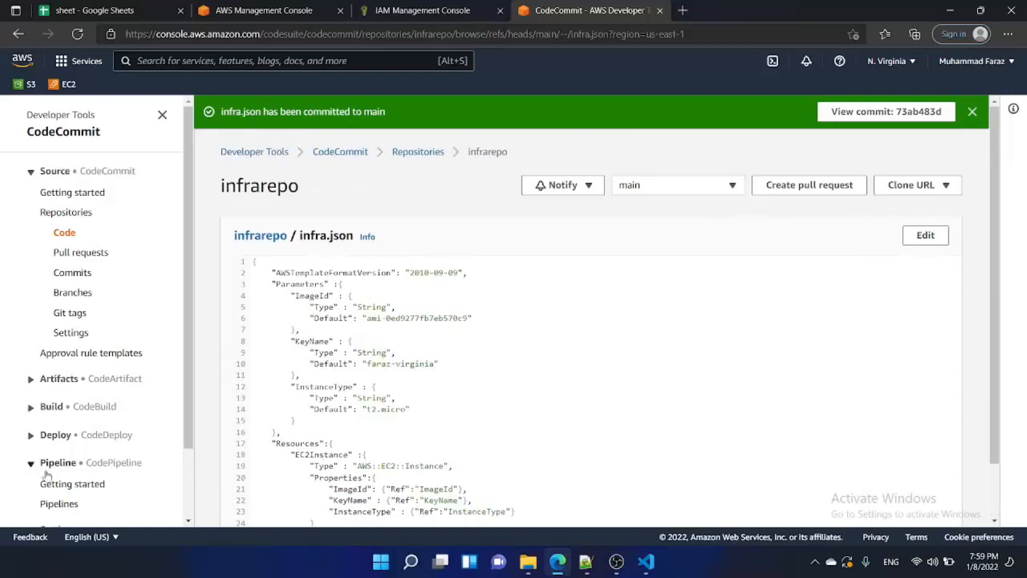
{"action": "left_click", "coordinate": [54, 506]}
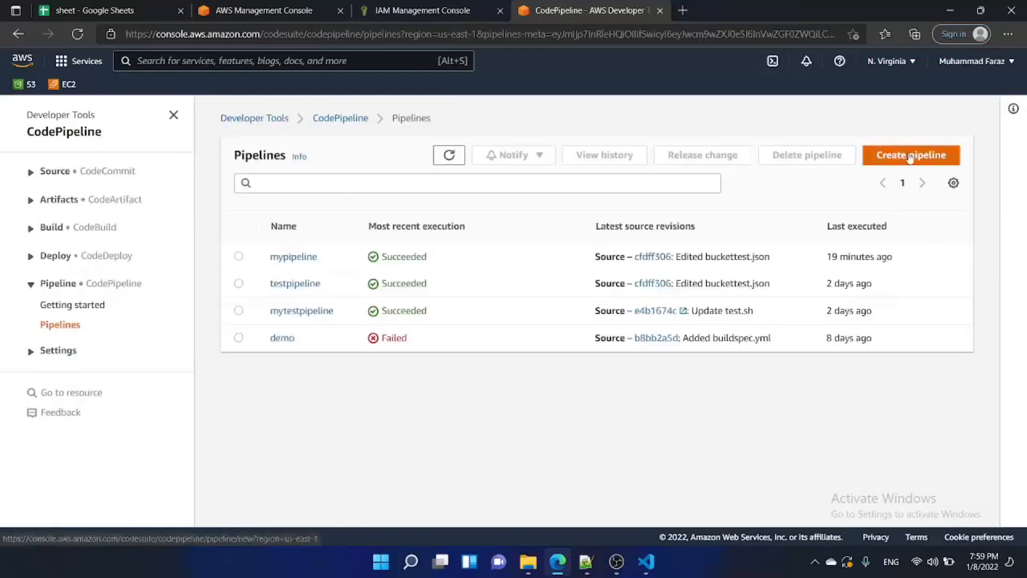
{"action": "left_click", "coordinate": [912, 156]}
{"action": "left_click", "coordinate": [280, 258]}
{"action": "type", "text": "infra"}
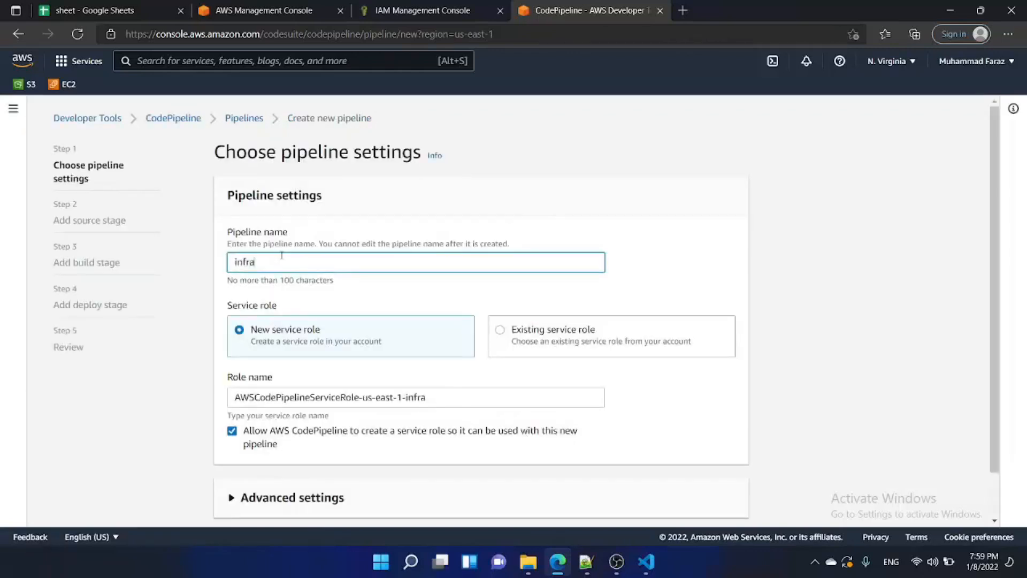
{"action": "type", "text": "-automation-pipeline"}
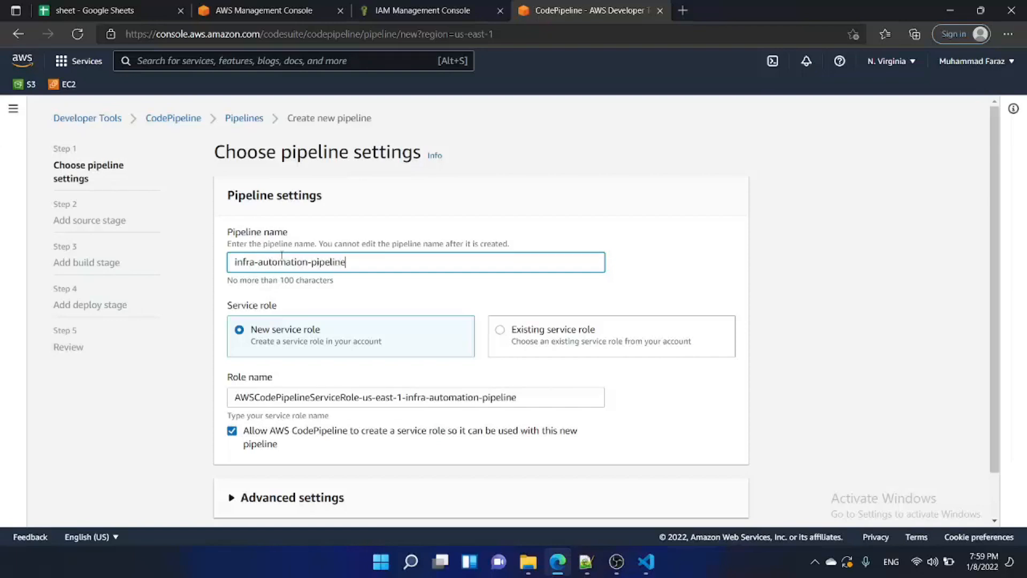
{"action": "scroll", "coordinate": [305, 296], "scroll_direction": "down", "scroll_amount": 1}
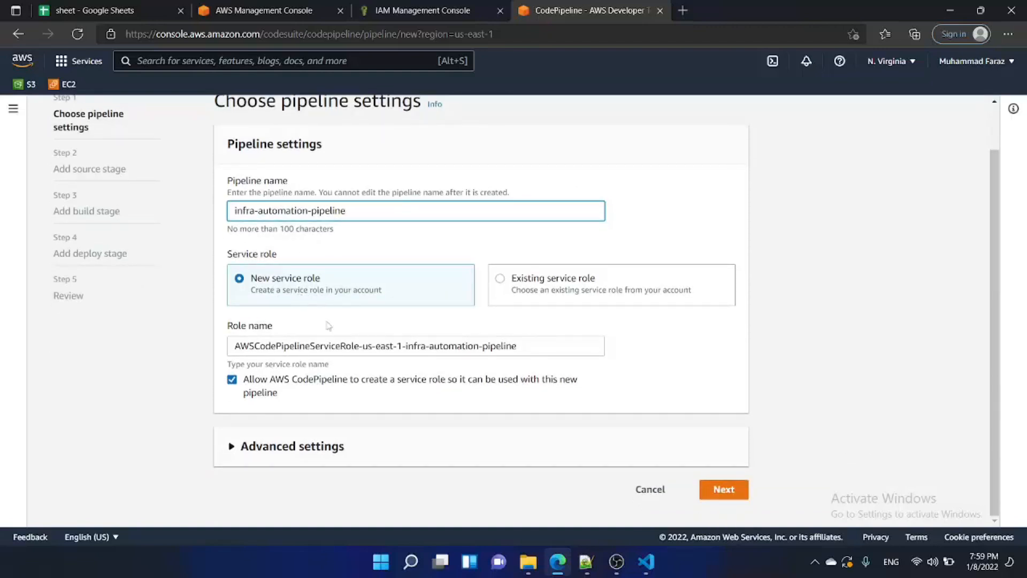
{"action": "left_click", "coordinate": [737, 495]}
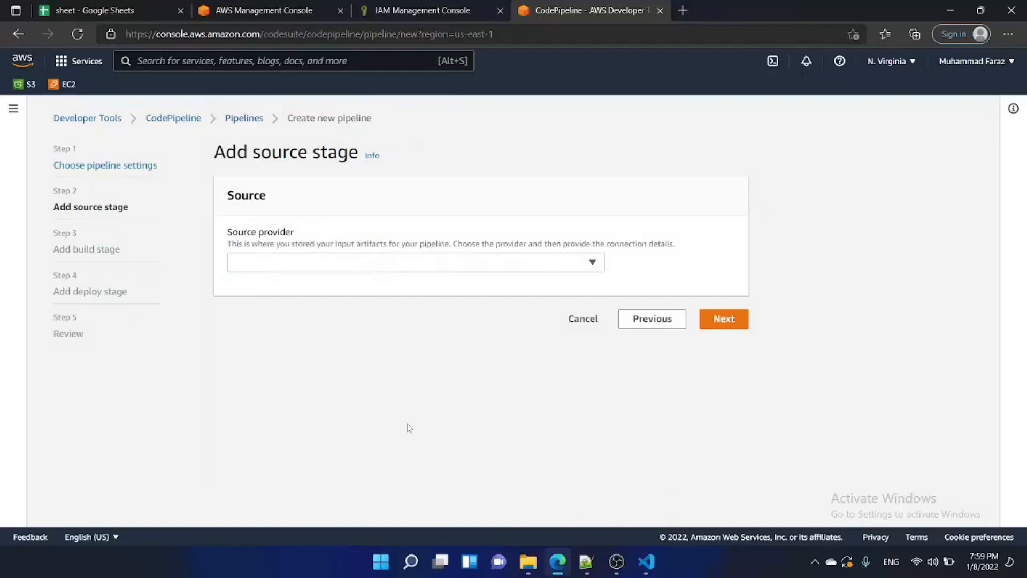
Set the source stage to AWS CodeCommit with repository infrarepo and branch main, and continue to the build stage
{"action": "left_click", "coordinate": [287, 262]}
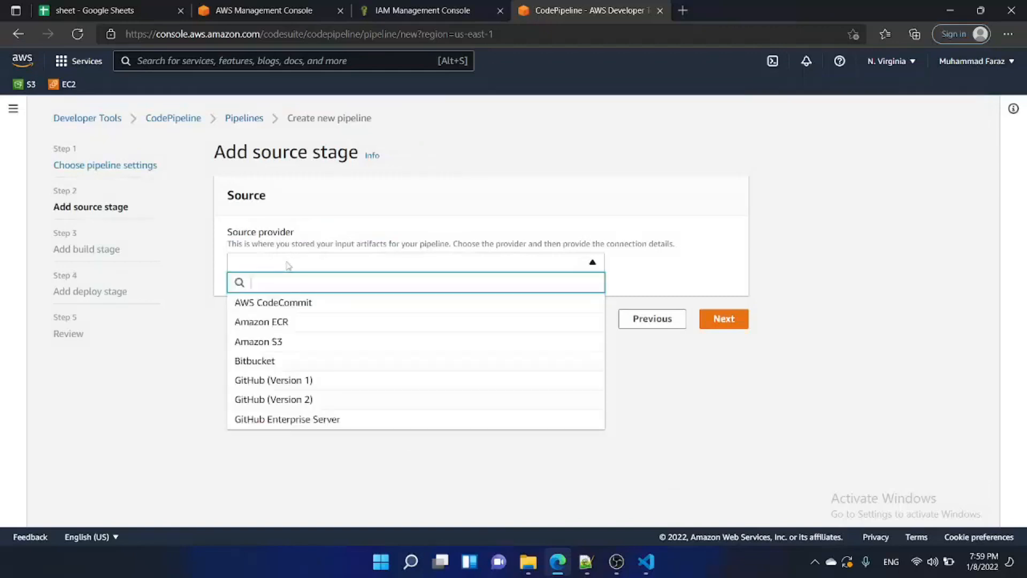
{"action": "left_click", "coordinate": [294, 304]}
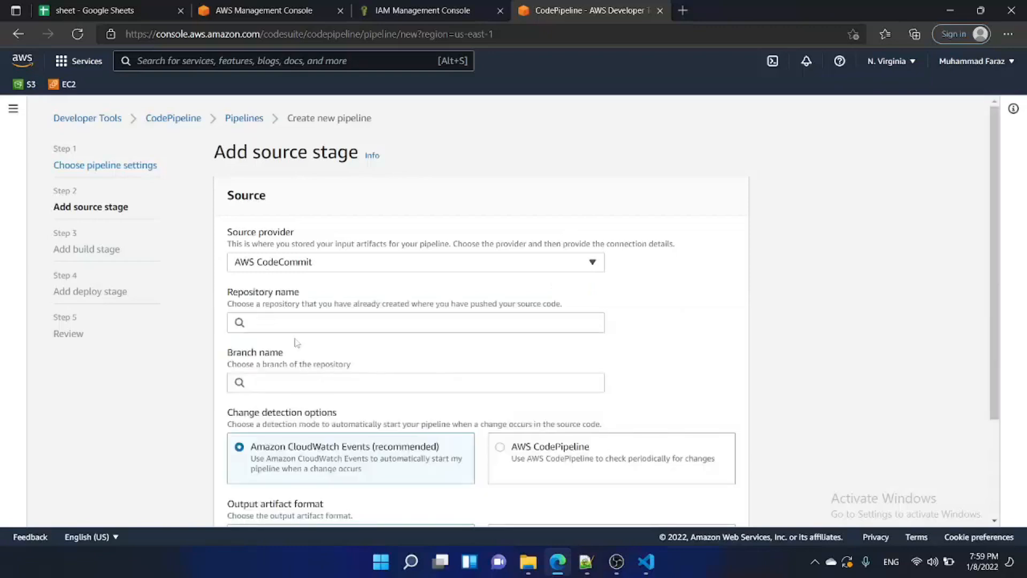
{"action": "left_click", "coordinate": [284, 328]}
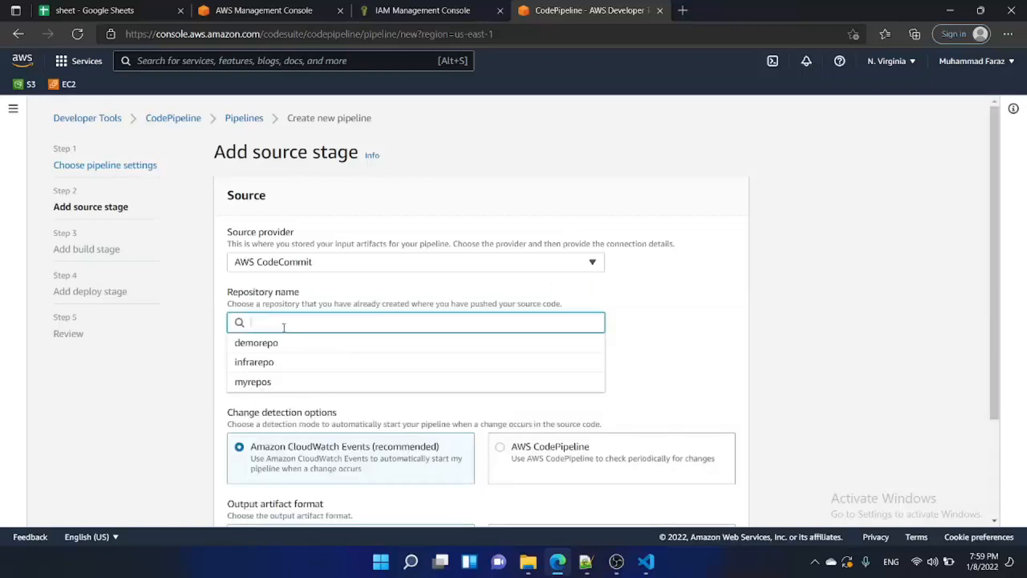
{"action": "left_click", "coordinate": [263, 364]}
{"action": "scroll", "coordinate": [279, 361], "scroll_direction": "down", "scroll_amount": 3}
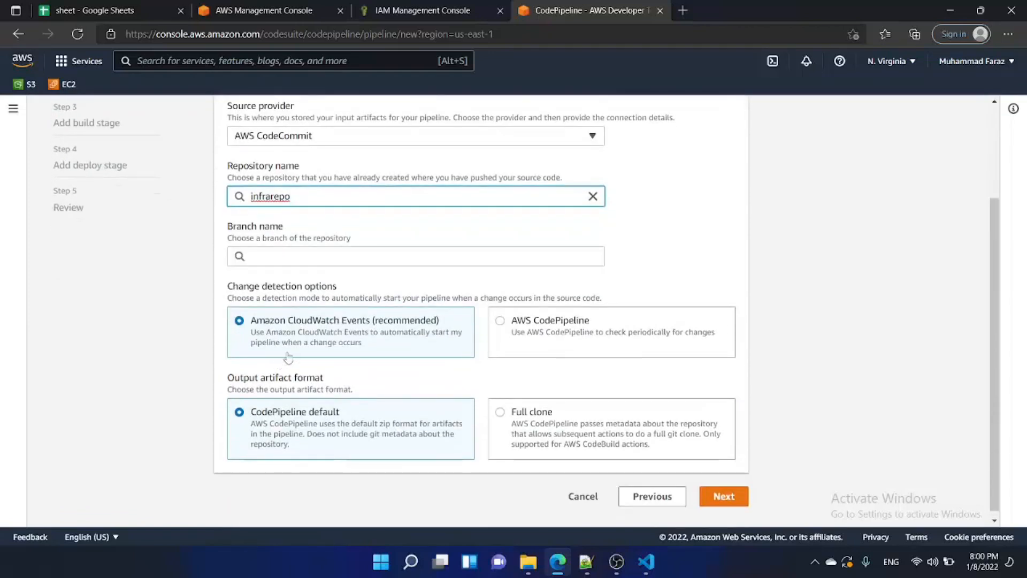
{"action": "left_click", "coordinate": [285, 257]}
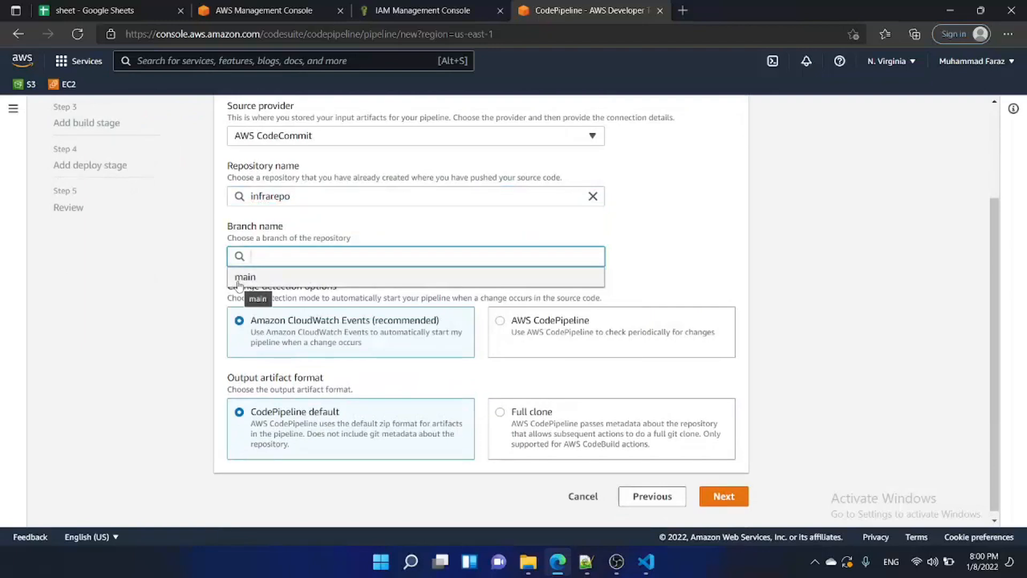
{"action": "left_click", "coordinate": [240, 278]}
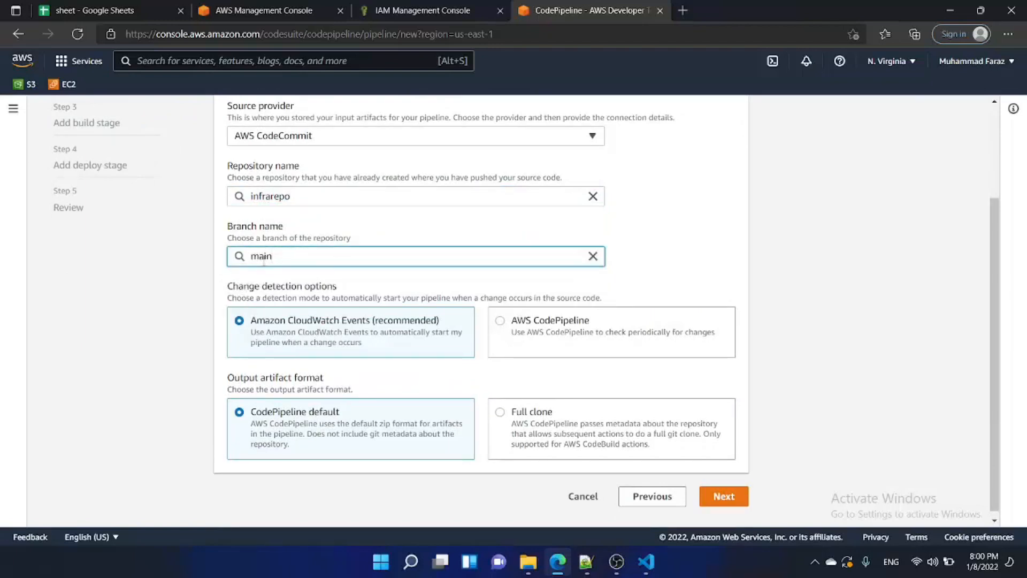
{"action": "left_click", "coordinate": [720, 502]}
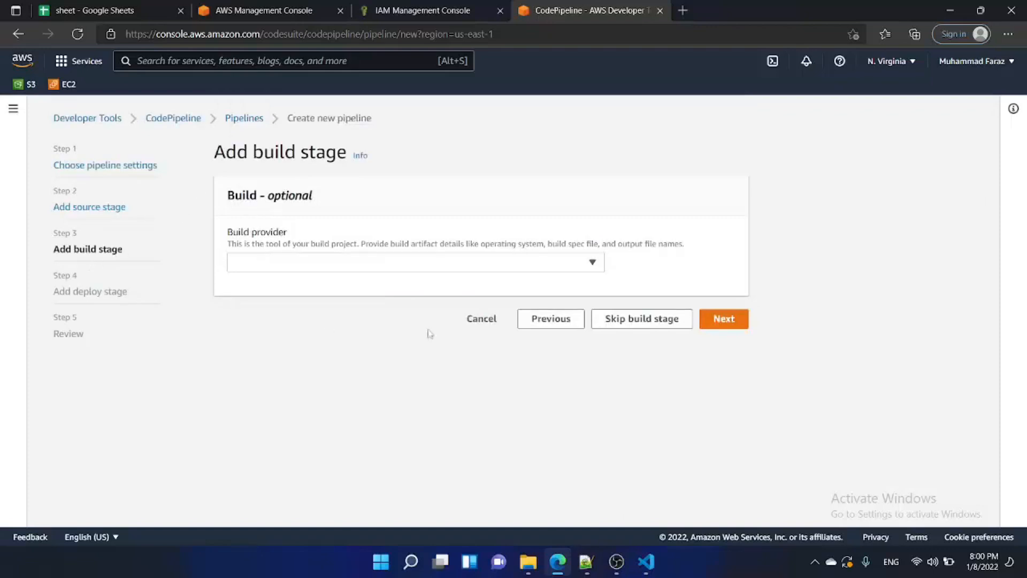
Skip the build stage and choose AWS CloudFormation as the deploy provider
{"action": "left_click", "coordinate": [624, 323]}
{"action": "left_click", "coordinate": [678, 334]}
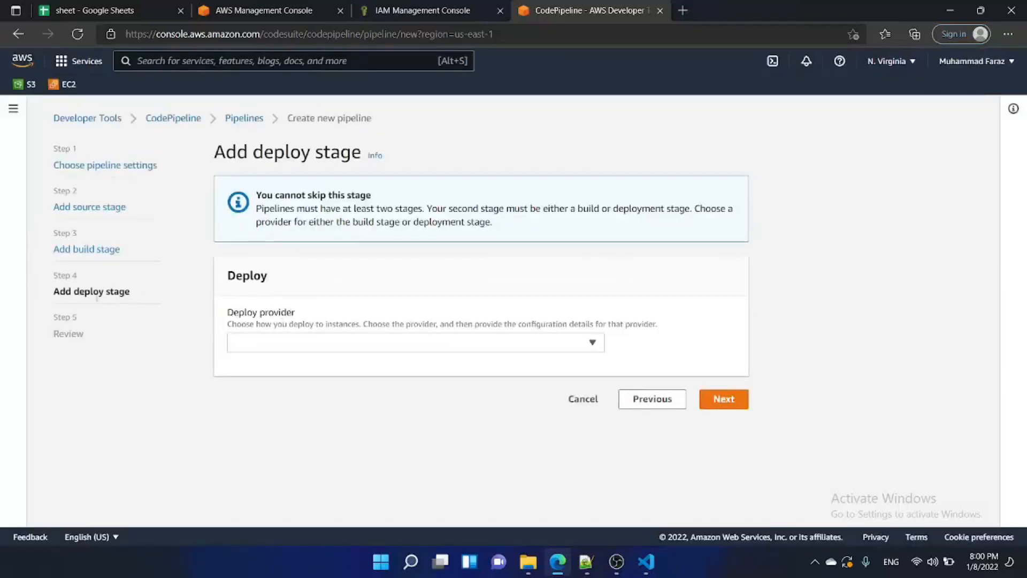
{"action": "left_click", "coordinate": [301, 342]}
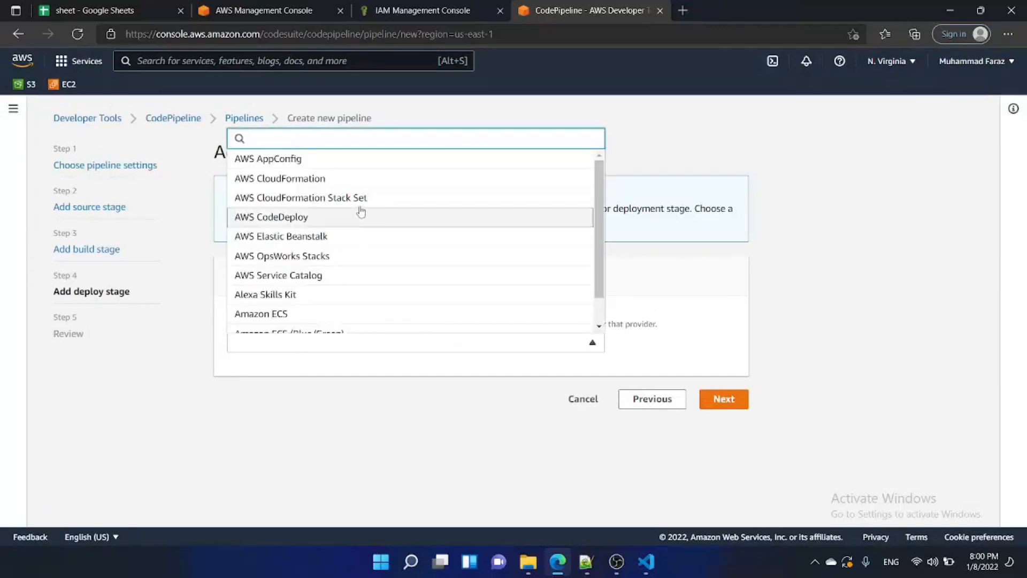
{"action": "left_click", "coordinate": [322, 184]}
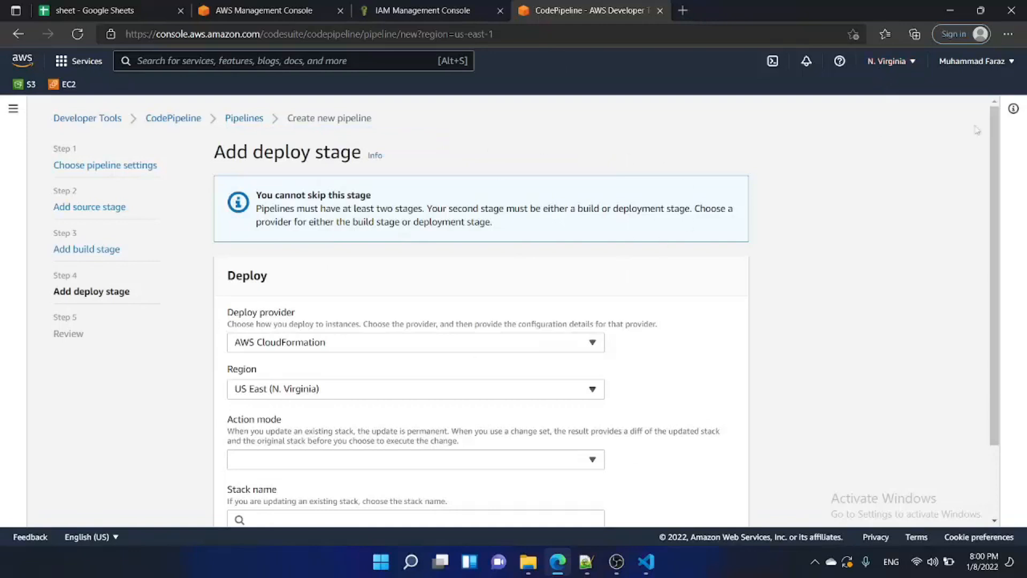
Set the deploy action mode to Create or update a stack and name the stack infrastack
{"action": "scroll", "coordinate": [711, 323], "scroll_direction": "down", "scroll_amount": 3}
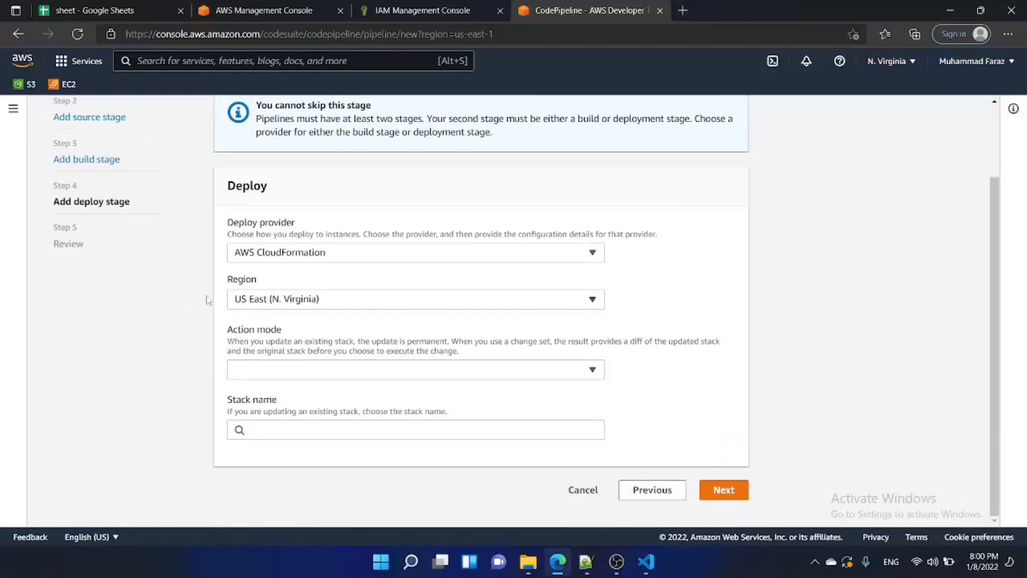
{"action": "left_click", "coordinate": [259, 372]}
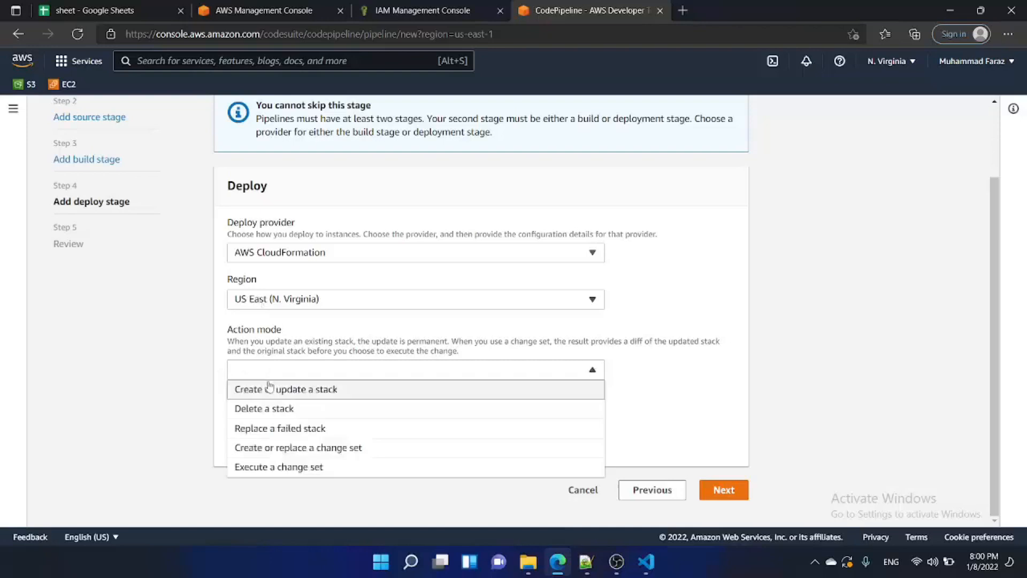
{"action": "left_click", "coordinate": [296, 396]}
{"action": "scroll", "coordinate": [351, 321], "scroll_direction": "down", "scroll_amount": 2}
{"action": "left_click", "coordinate": [345, 301]}
{"action": "left_click", "coordinate": [127, 300]}
{"action": "left_click", "coordinate": [277, 301]}
{"action": "type", "text": "infra"}
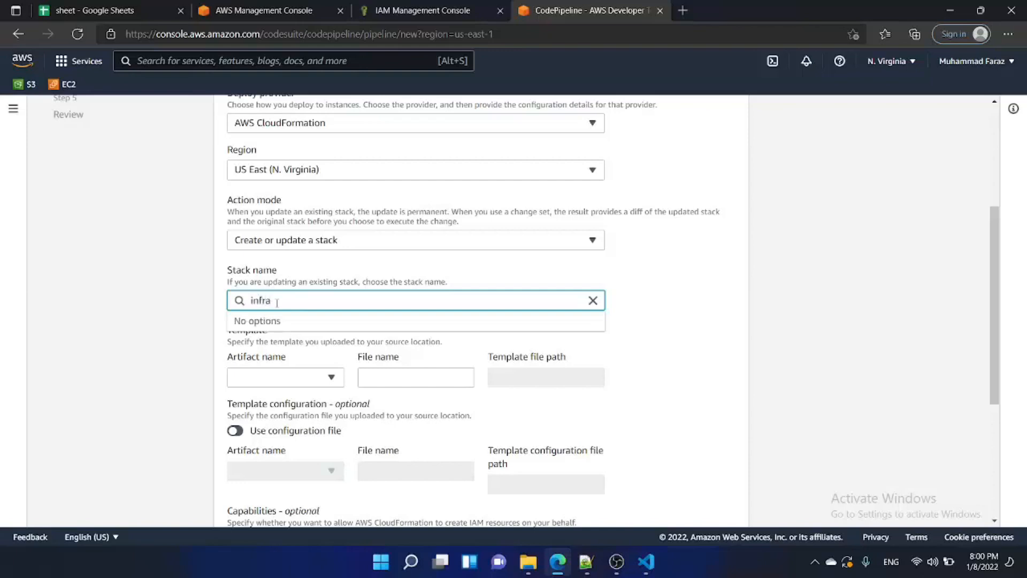
{"action": "type", "text": "stack"}
{"action": "left_click", "coordinate": [165, 344]}
Choose SourceArtifact as the template's artifact and enter infra as its file name
{"action": "left_click", "coordinate": [254, 381]}
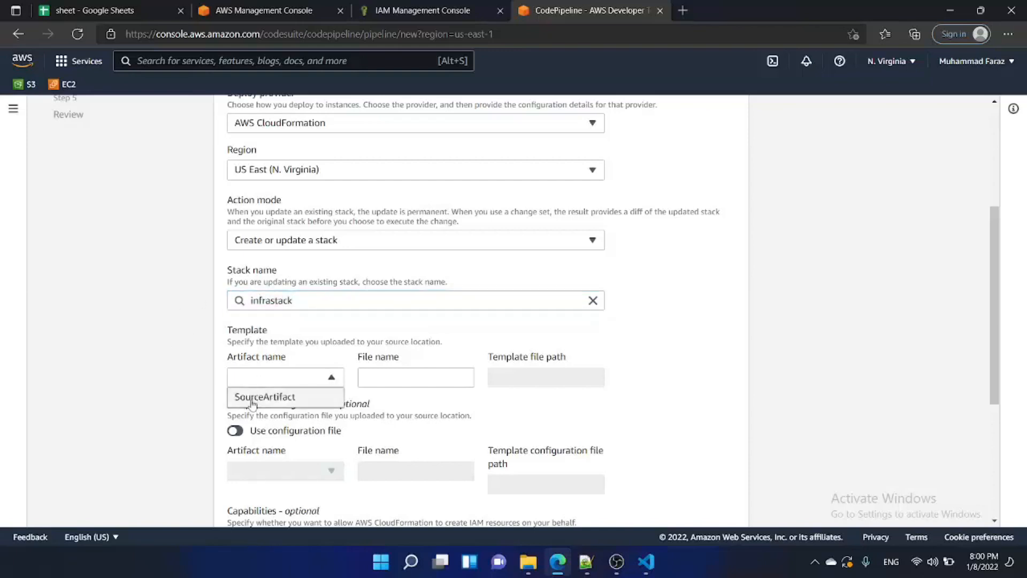
{"action": "left_click", "coordinate": [252, 400]}
{"action": "left_click", "coordinate": [382, 380]}
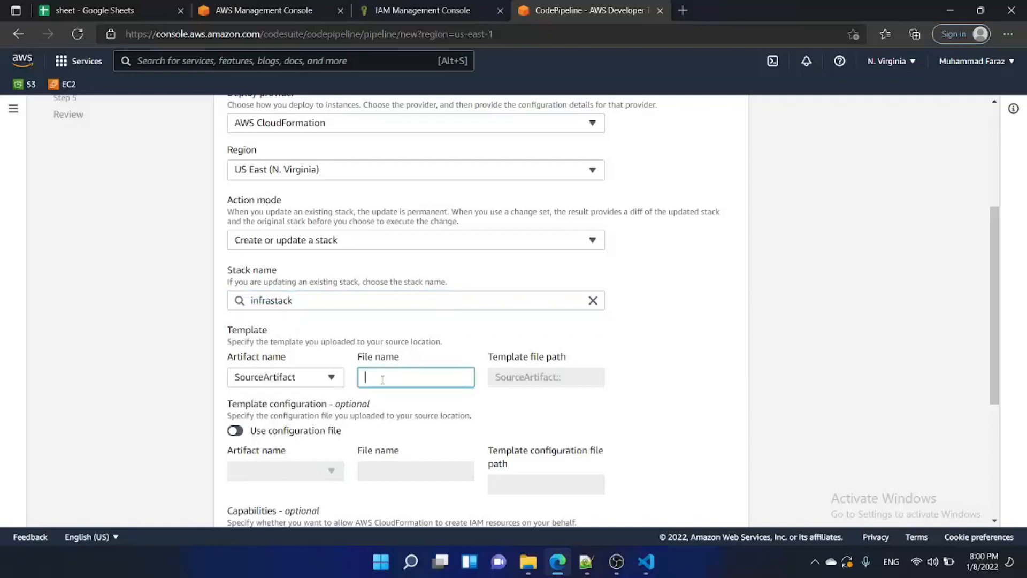
{"action": "type", "text": "infra"}
Open the CodeCommit repositories in a separate browser tab, enter infrarepo, and copy the template's file name infra.json
{"action": "left_click", "coordinate": [11, 109]}
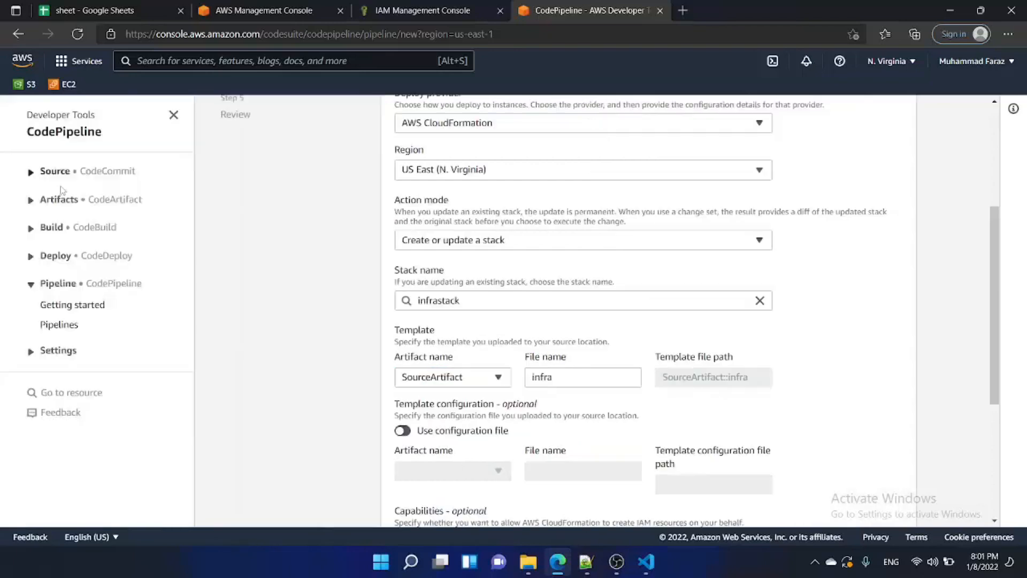
{"action": "left_click", "coordinate": [54, 172]}
{"action": "right_click", "coordinate": [60, 213]}
{"action": "left_click", "coordinate": [88, 223]}
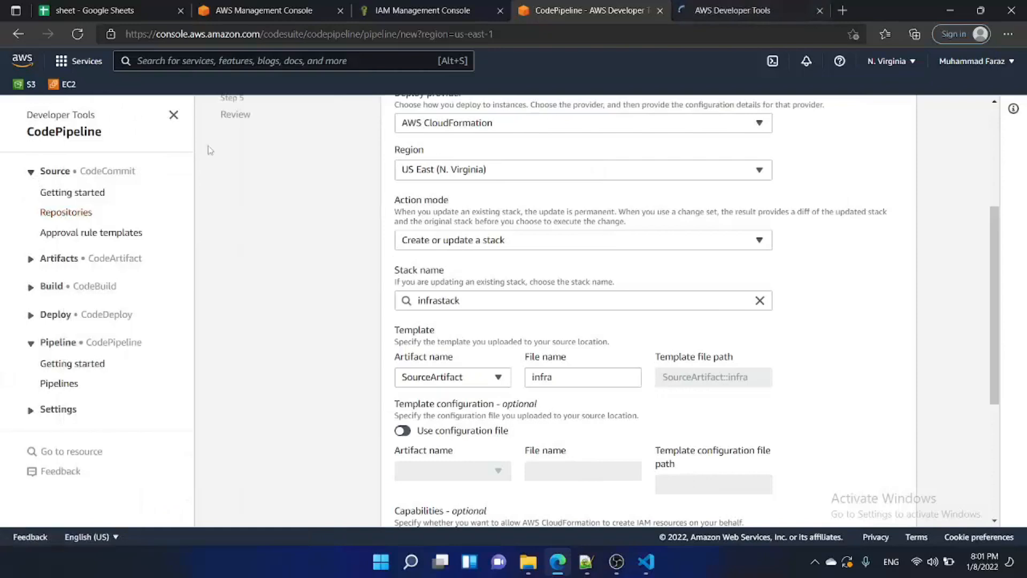
{"action": "left_click", "coordinate": [174, 115]}
{"action": "left_click", "coordinate": [744, 10]}
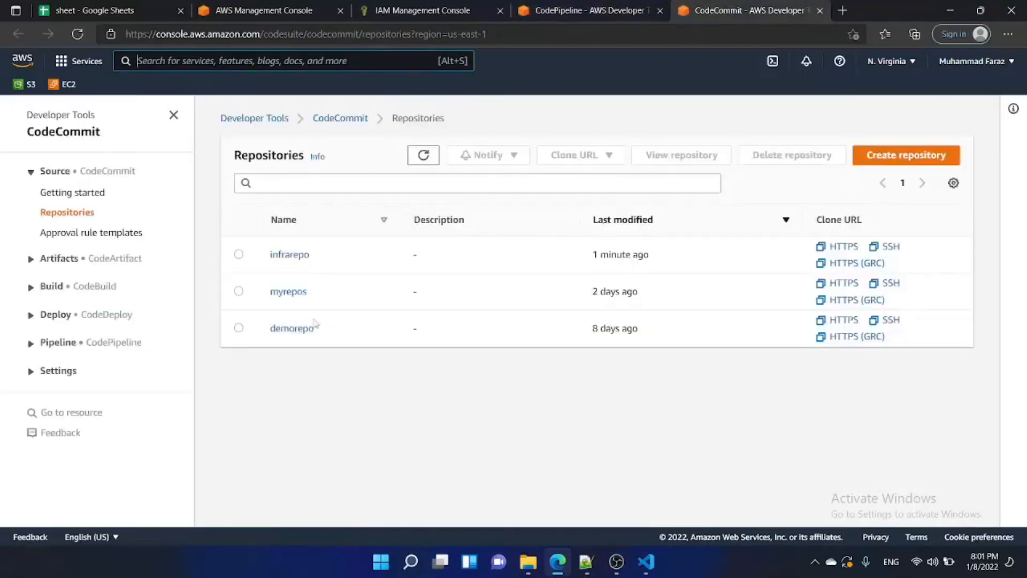
{"action": "left_click", "coordinate": [291, 257]}
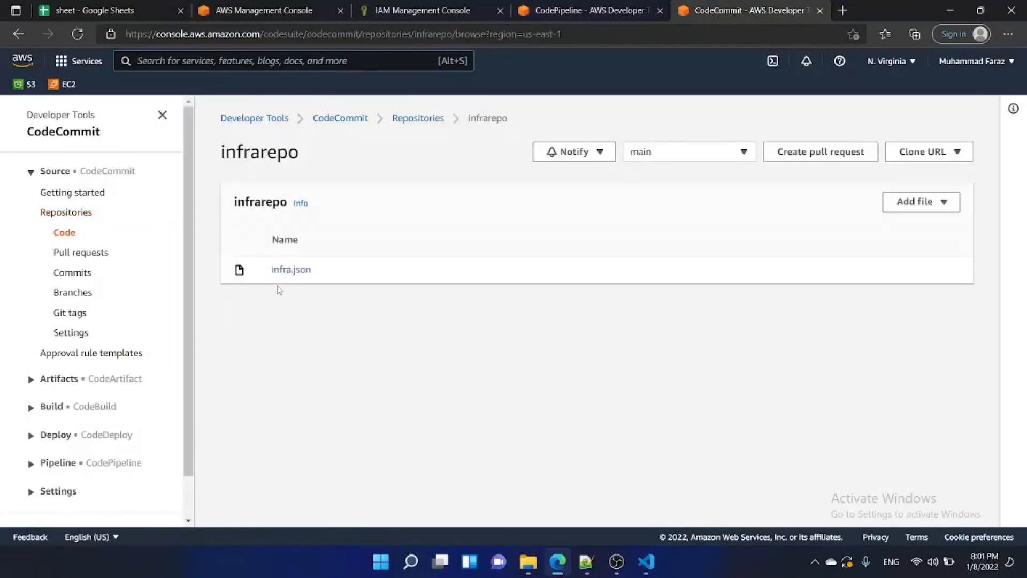
{"action": "left_click_drag", "start_coordinate": [320, 272], "coordinate": [272, 269]}
{"action": "key", "text": "ctrl+c"}
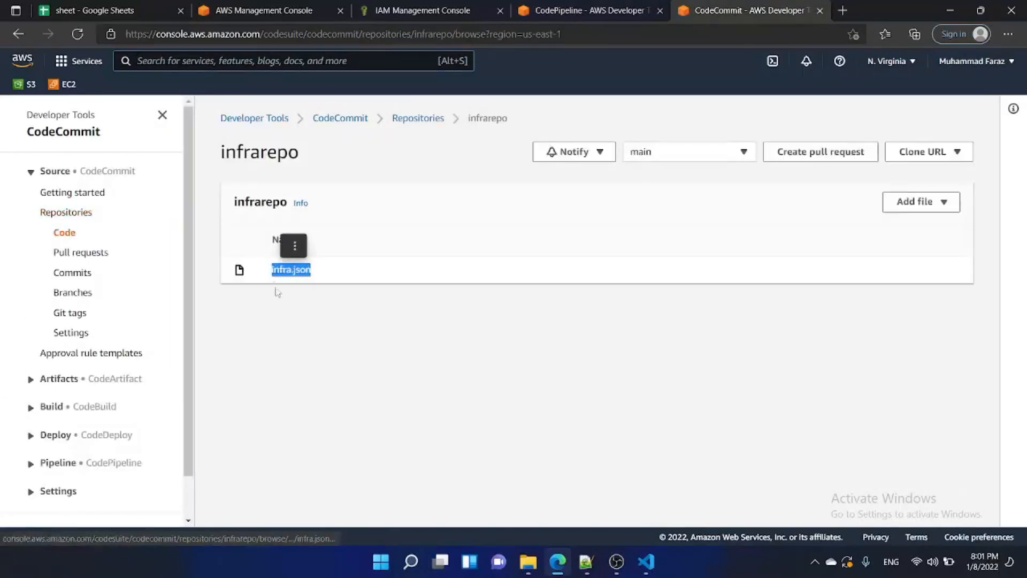
Return to the pipeline setup and replace the template file name with the copied infra.json
{"action": "key", "text": "ctrl+shift+Tab"}
{"action": "double_click", "coordinate": [420, 382]}
{"action": "key", "text": "ctrl+v"}
Glance at the template in Notepad++ and select the CAPABILITY_IAM, CAPABILITY_NAMED_IAM and CAPABILITY_AUTO_EXPAND capabilities for the deploy action
{"action": "scroll", "coordinate": [452, 386], "scroll_direction": "down", "scroll_amount": 3}
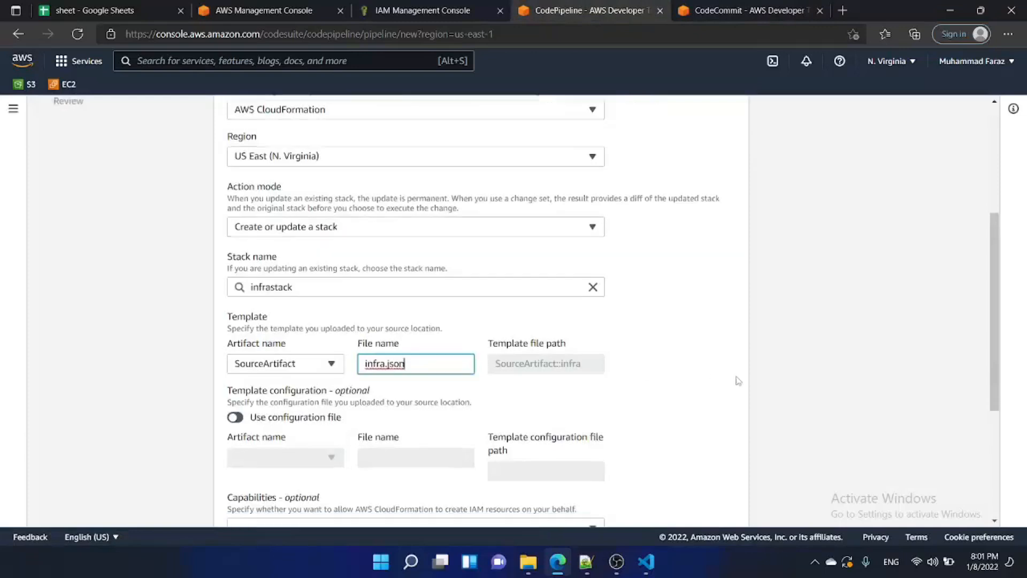
{"action": "left_click", "coordinate": [301, 351]}
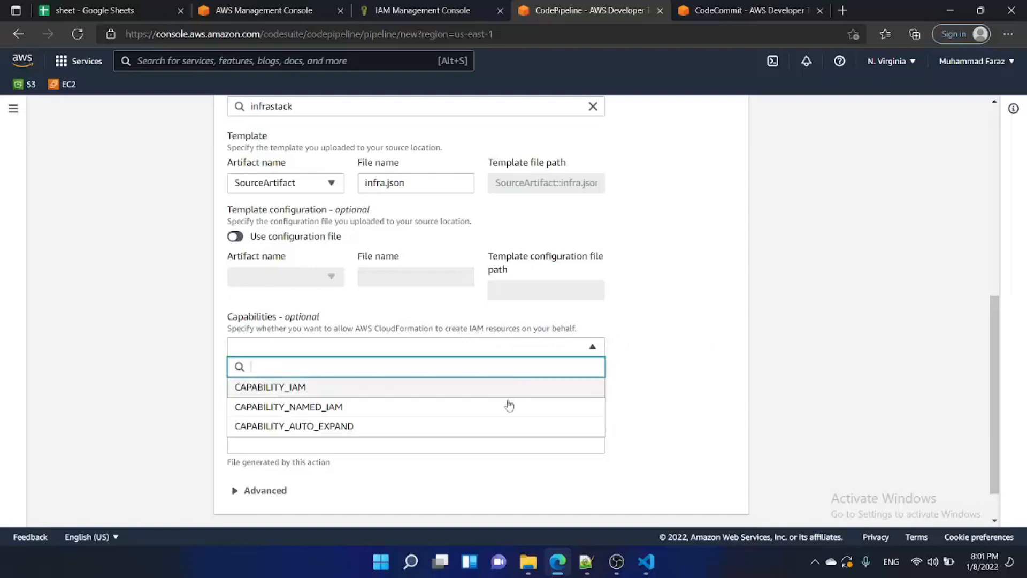
{"action": "left_click", "coordinate": [587, 561]}
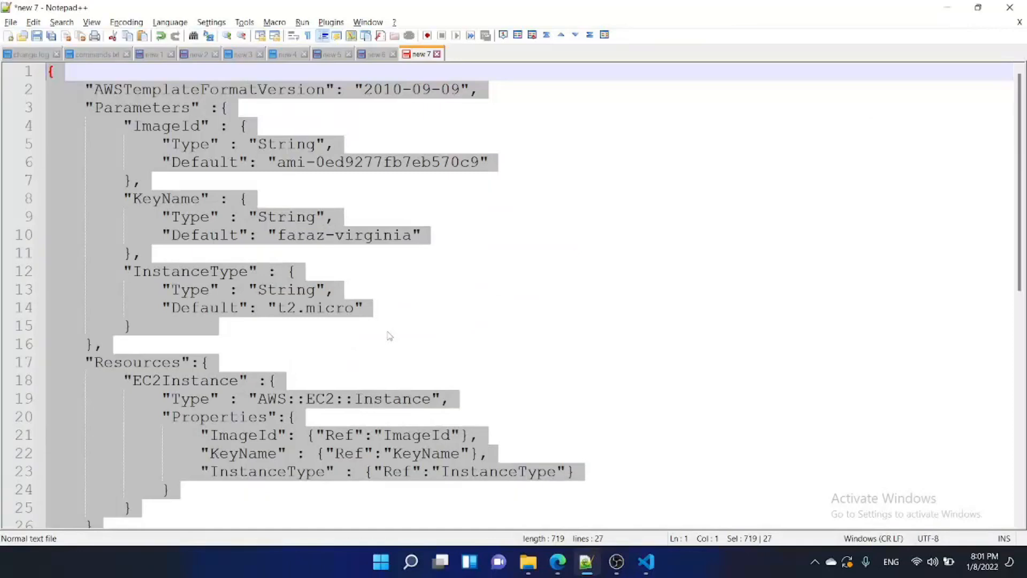
{"action": "left_click", "coordinate": [947, 6]}
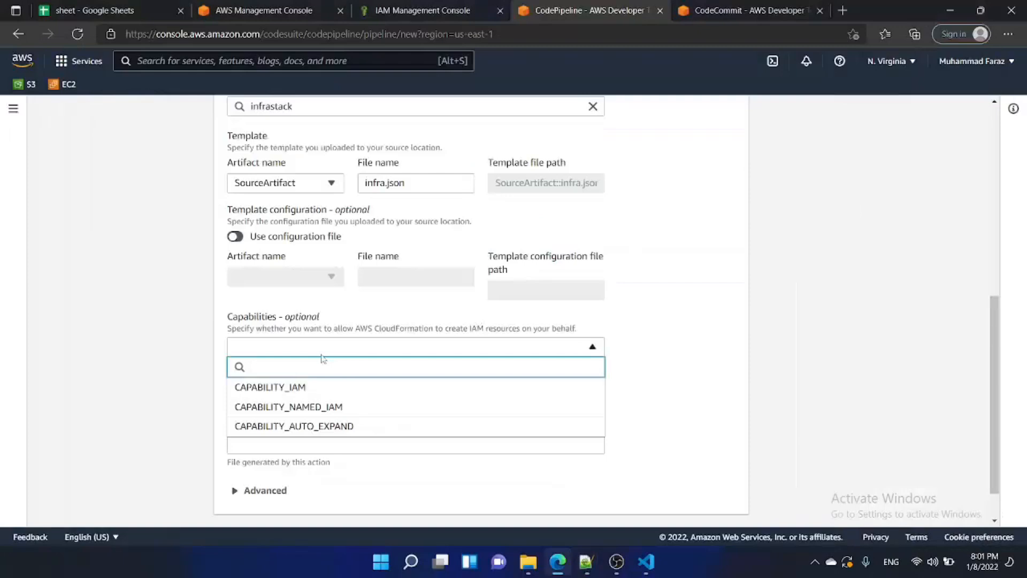
{"action": "left_click", "coordinate": [295, 388]}
{"action": "left_click", "coordinate": [297, 407]}
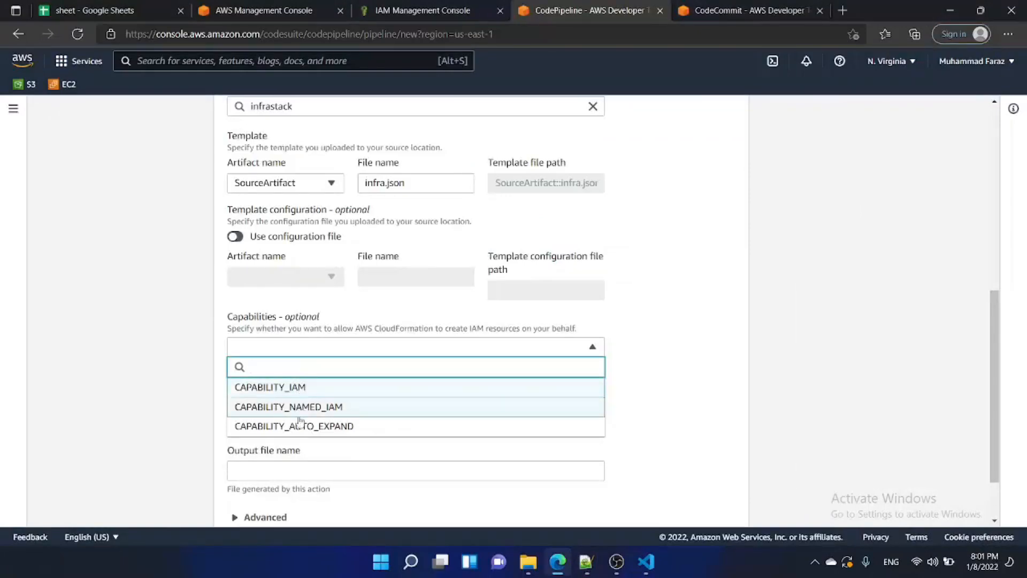
{"action": "left_click", "coordinate": [299, 426]}
{"action": "left_click", "coordinate": [110, 397]}
{"action": "scroll", "coordinate": [151, 359], "scroll_direction": "down", "scroll_amount": 1}
{"action": "scroll", "coordinate": [150, 359], "scroll_direction": "down", "scroll_amount": 2}
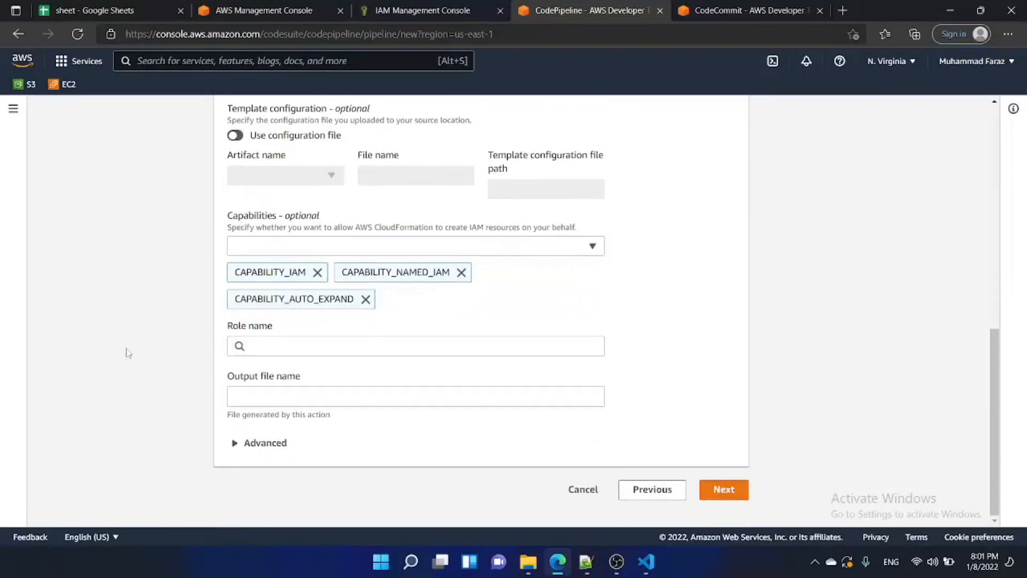
Choose infraAutomationRole as the deploy action's role and leave the output file name and advanced settings untouched
{"action": "left_click", "coordinate": [280, 346]}
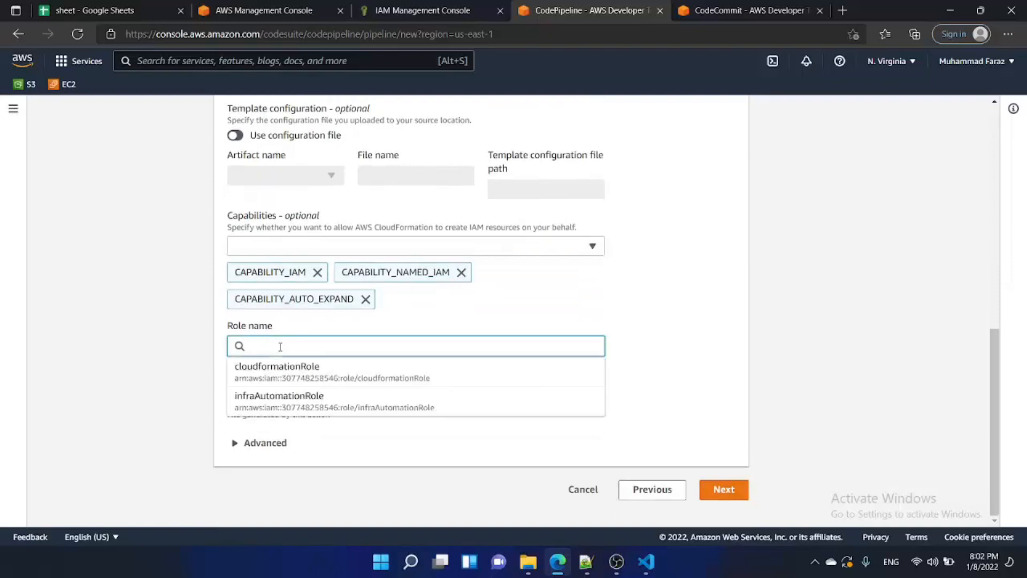
{"action": "left_click", "coordinate": [318, 406]}
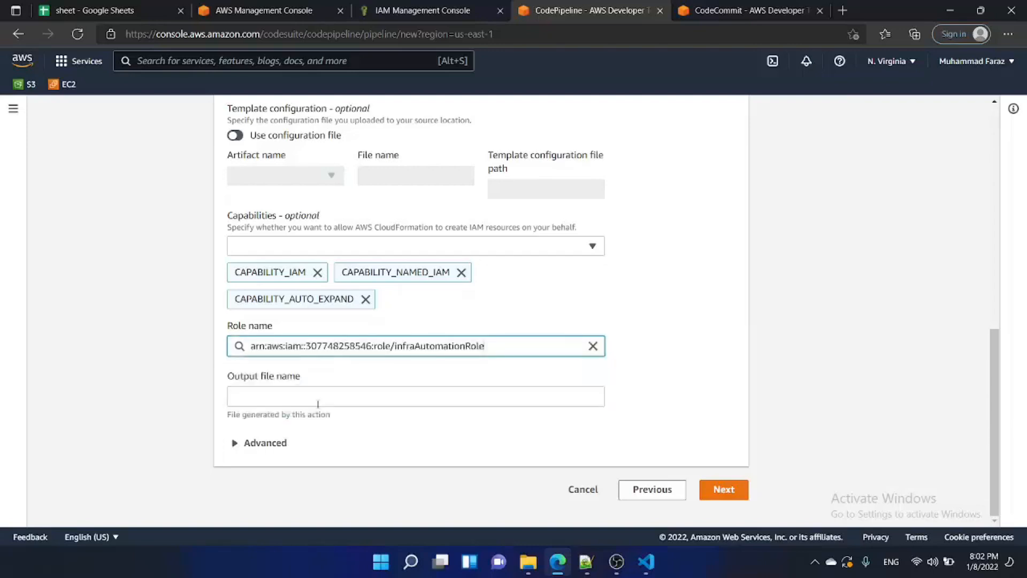
{"action": "left_click", "coordinate": [267, 395]}
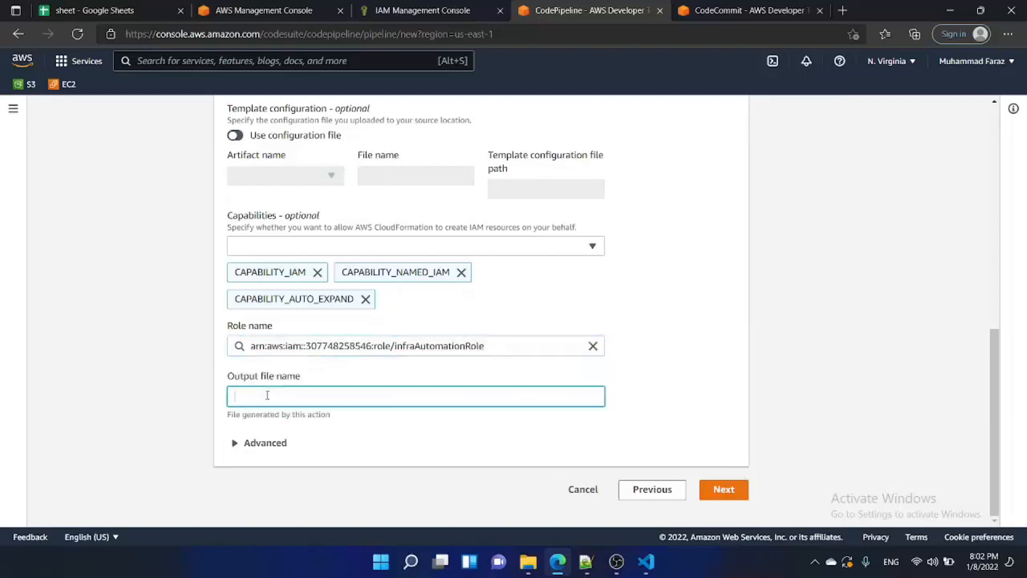
{"action": "left_click", "coordinate": [150, 399]}
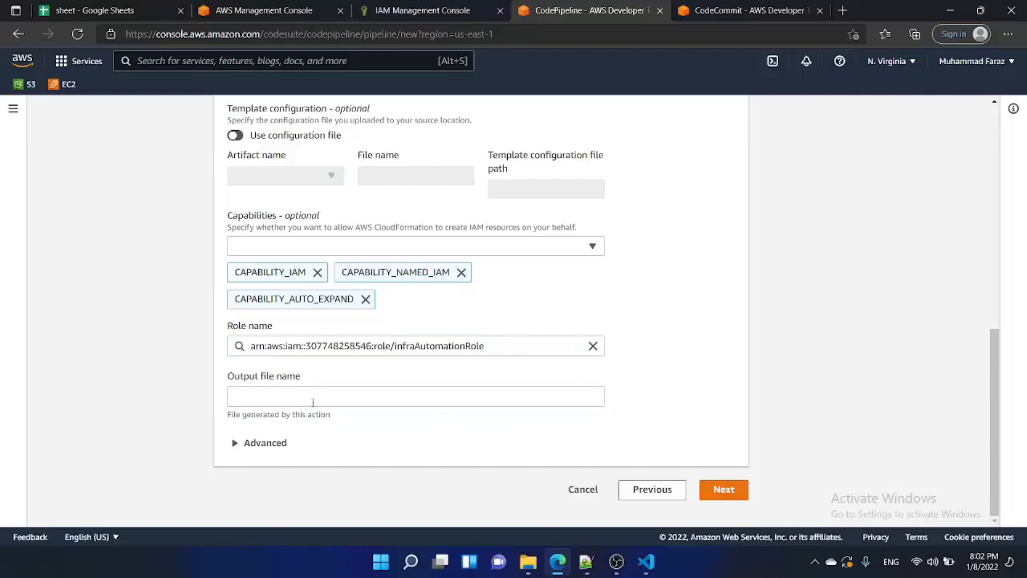
{"action": "left_click", "coordinate": [235, 443]}
{"action": "left_click", "coordinate": [236, 443]}
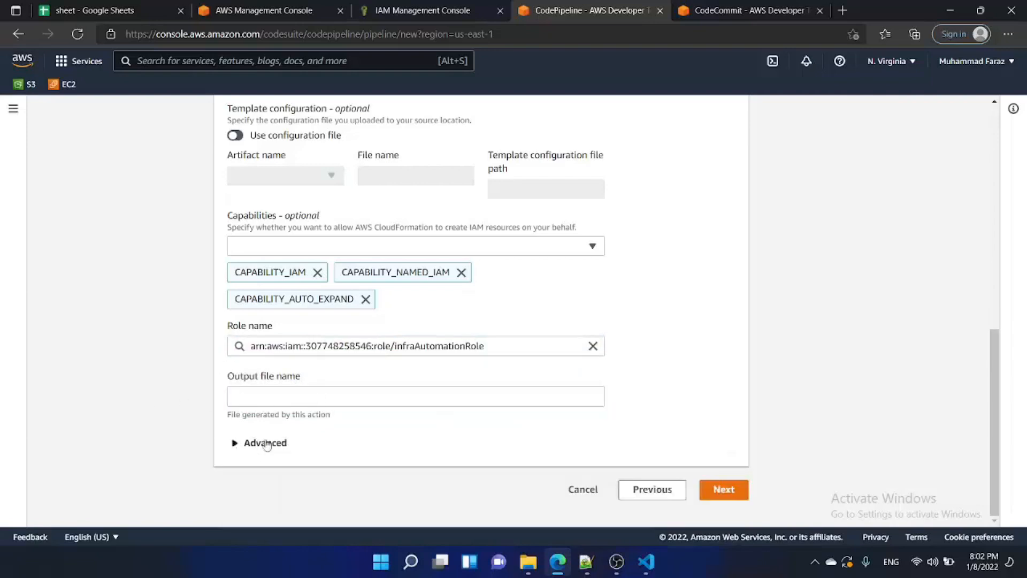
Continue to the review page, check the settings of all stages, and create the pipeline
{"action": "left_click", "coordinate": [724, 490]}
{"action": "scroll", "coordinate": [460, 359], "scroll_direction": "down", "scroll_amount": 2}
{"action": "scroll", "coordinate": [466, 358], "scroll_direction": "up", "scroll_amount": 3}
{"action": "scroll", "coordinate": [462, 358], "scroll_direction": "up", "scroll_amount": 5}
{"action": "scroll", "coordinate": [459, 360], "scroll_direction": "down", "scroll_amount": 10}
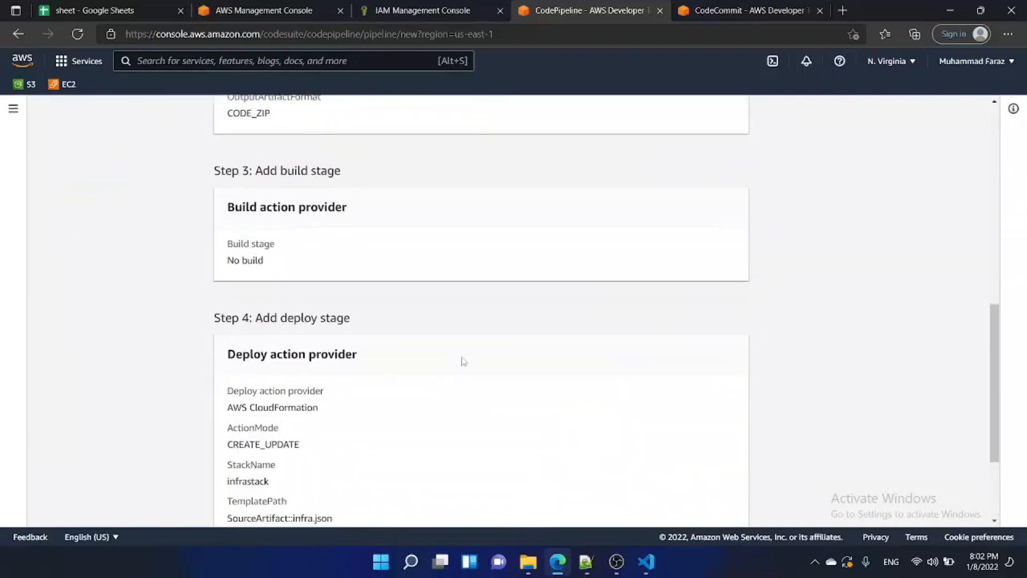
{"action": "left_click", "coordinate": [701, 490]}
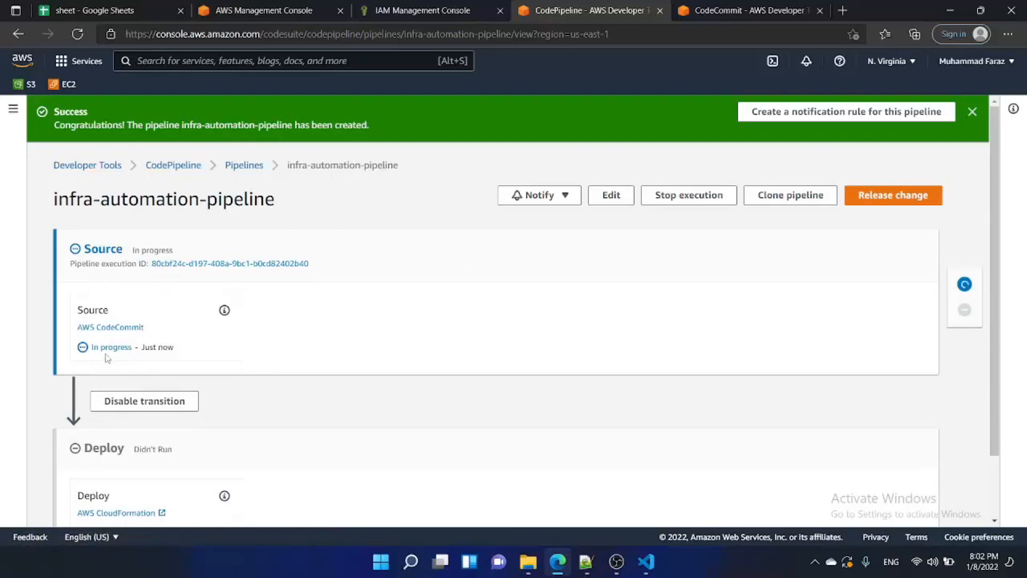
Dismiss the creation notice and examine the progress of the Source and Deploy stages of infra-automation-pipeline
{"action": "scroll", "coordinate": [769, 338], "scroll_direction": "down", "scroll_amount": 1}
{"action": "scroll", "coordinate": [769, 338], "scroll_direction": "down", "scroll_amount": 1}
{"action": "scroll", "coordinate": [765, 338], "scroll_direction": "up", "scroll_amount": 2}
{"action": "left_click", "coordinate": [973, 112]}
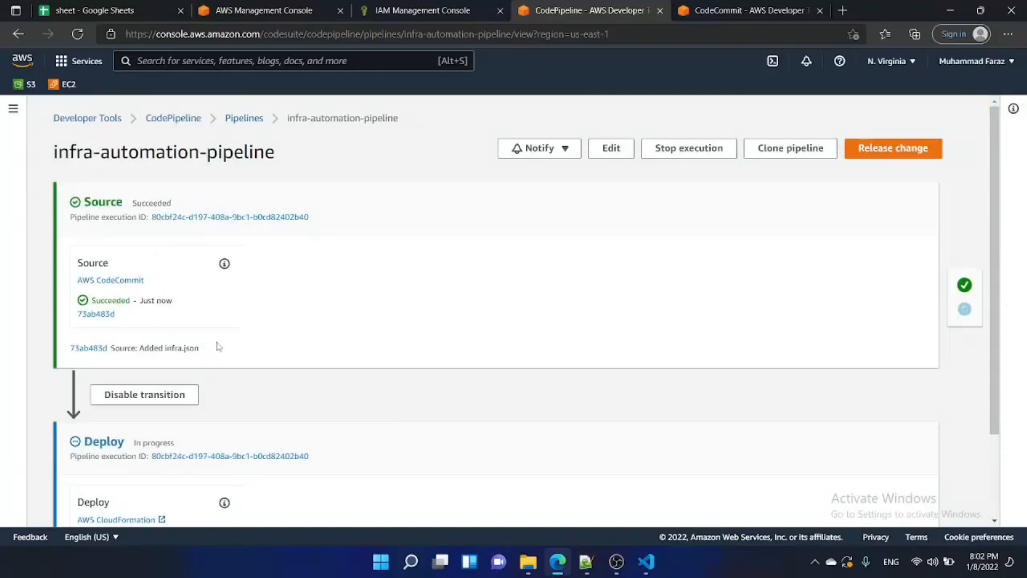
{"action": "scroll", "coordinate": [142, 454], "scroll_direction": "down", "scroll_amount": 2}
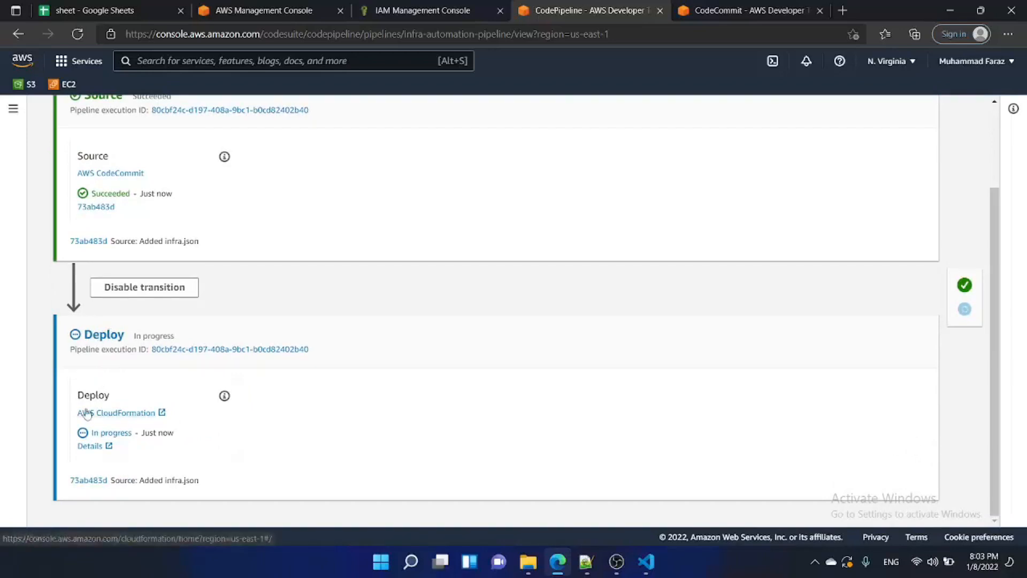
{"action": "scroll", "coordinate": [177, 274], "scroll_direction": "up", "scroll_amount": 2}
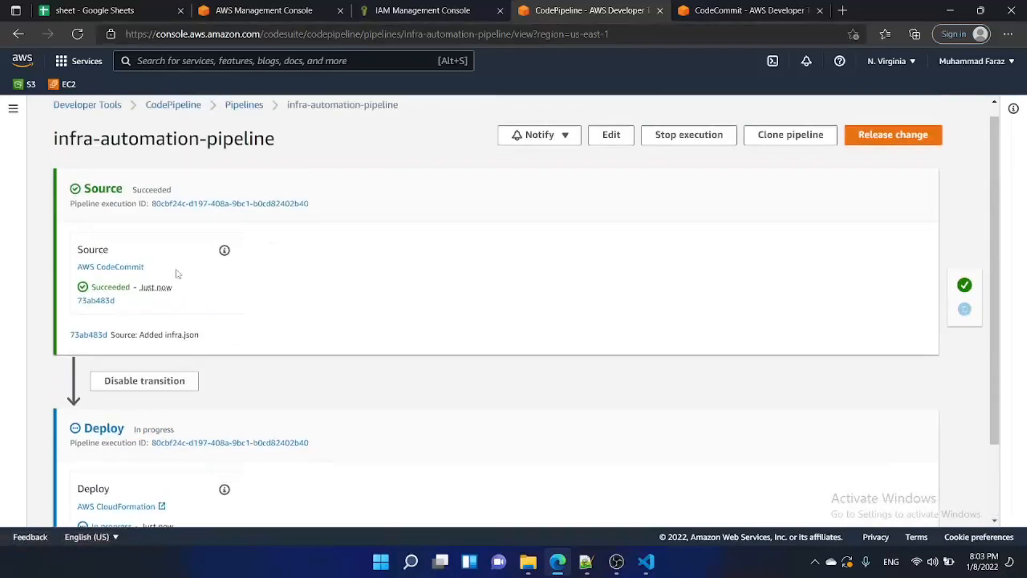
{"action": "scroll", "coordinate": [178, 281], "scroll_direction": "down", "scroll_amount": 2}
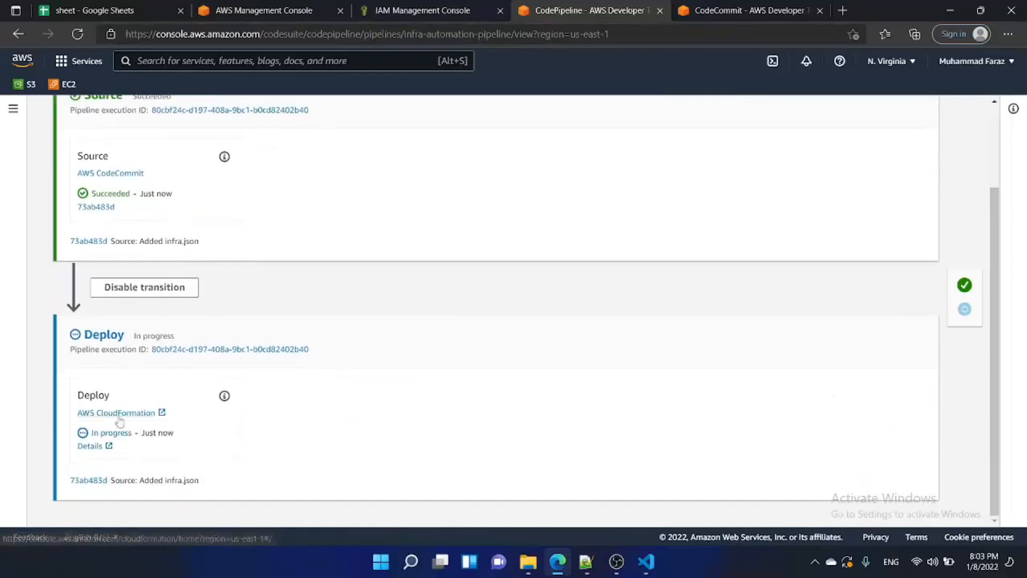
{"action": "scroll", "coordinate": [131, 373], "scroll_direction": "up", "scroll_amount": 1}
{"action": "scroll", "coordinate": [130, 373], "scroll_direction": "up", "scroll_amount": 2}
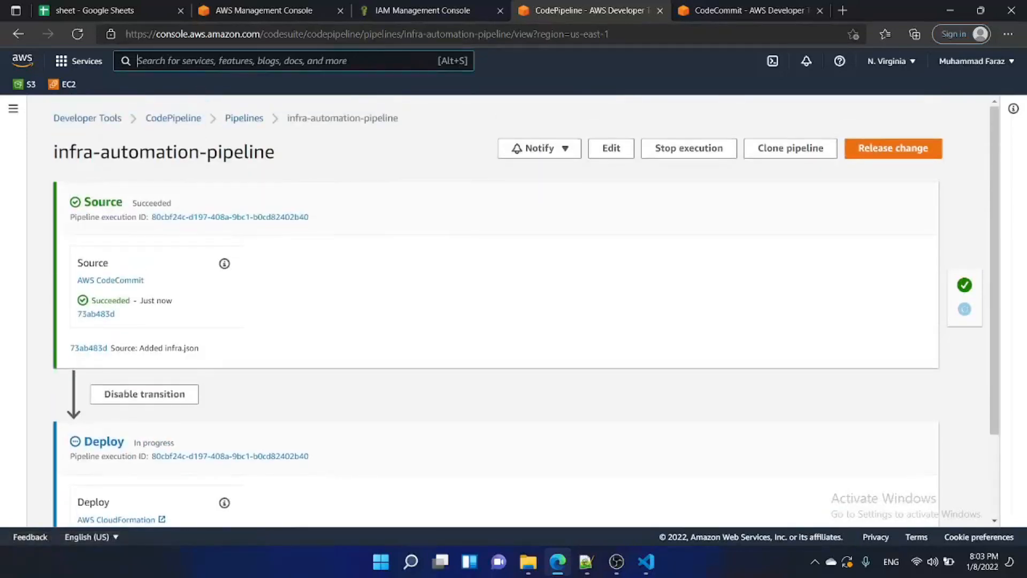
Search the AWS services for cloudf and open CloudFormation in a separate browser tab
{"action": "type", "text": "clouf"}
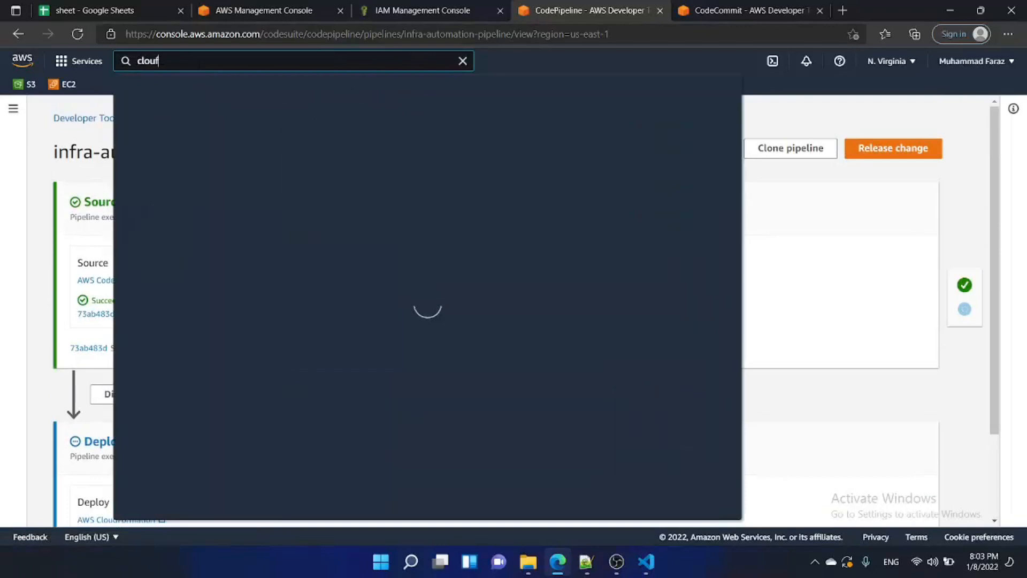
{"action": "key", "text": "BackSpace"}
{"action": "type", "text": "df"}
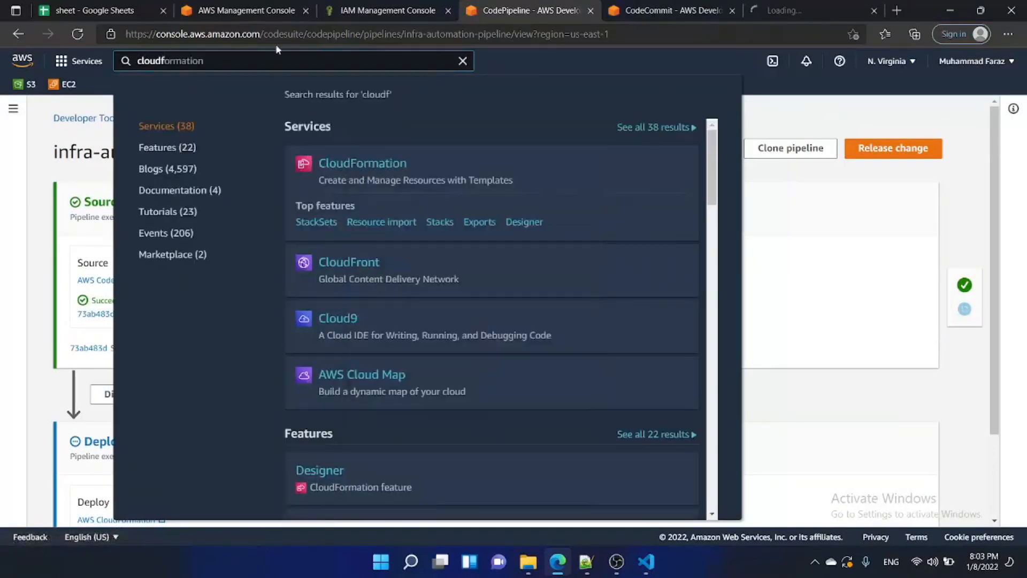
{"action": "left_click", "coordinate": [462, 60]}
{"action": "left_click", "coordinate": [820, 8]}
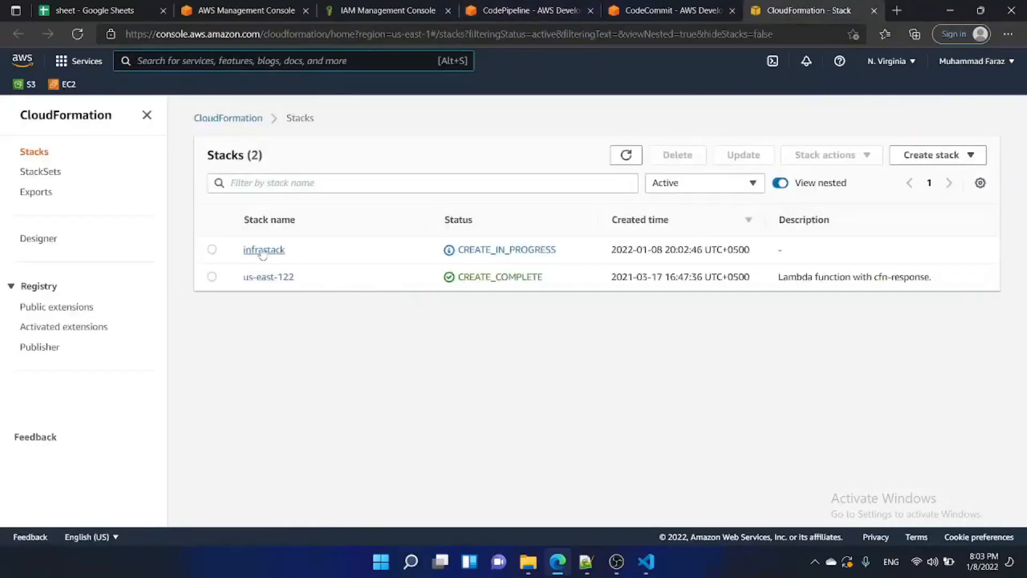
Open the infrastack stack and examine the events of its EC2Instance resource
{"action": "left_click_drag", "start_coordinate": [315, 252], "coordinate": [234, 253]}
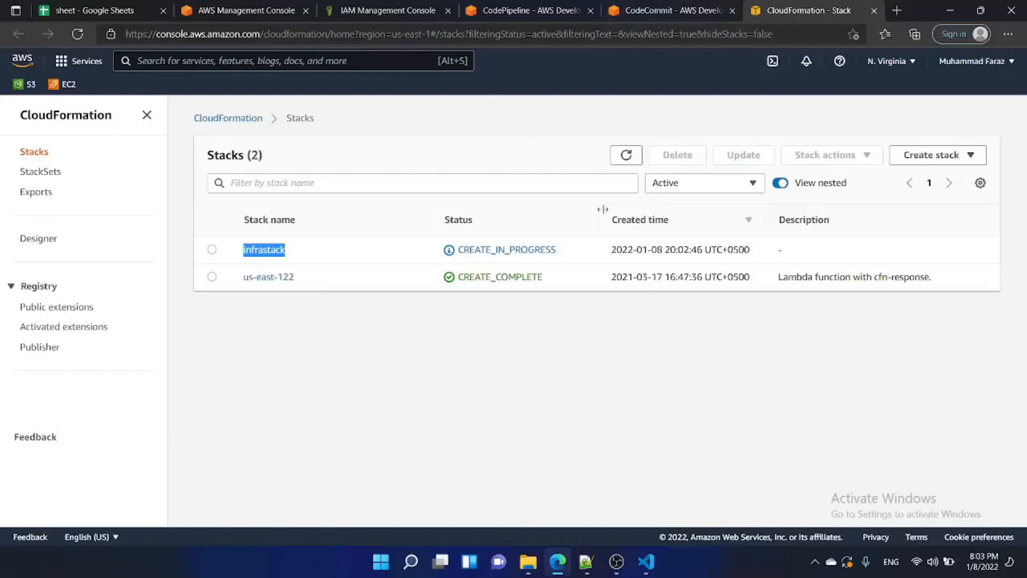
{"action": "left_click", "coordinate": [268, 256]}
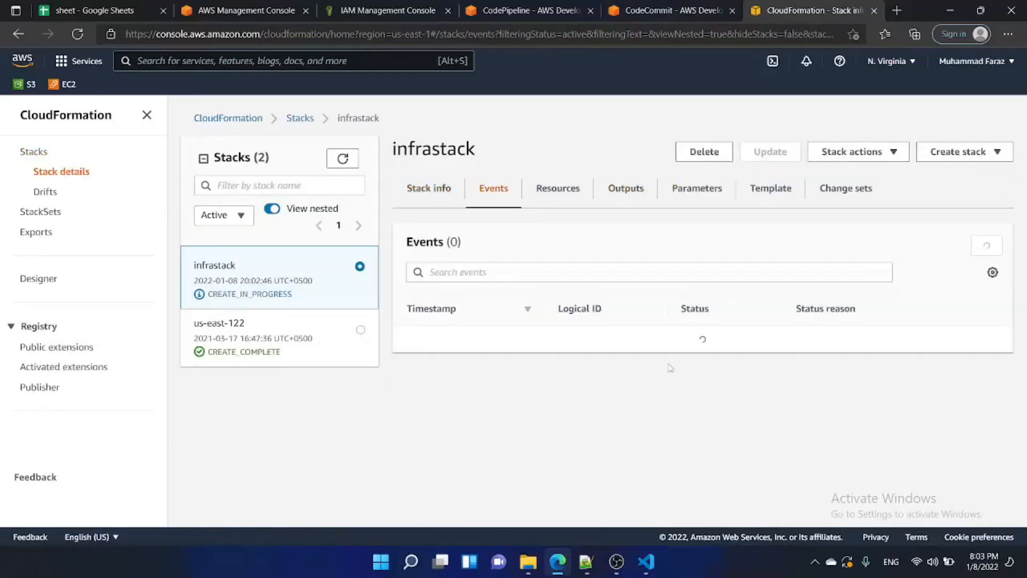
{"action": "left_click_drag", "start_coordinate": [557, 356], "coordinate": [614, 348]}
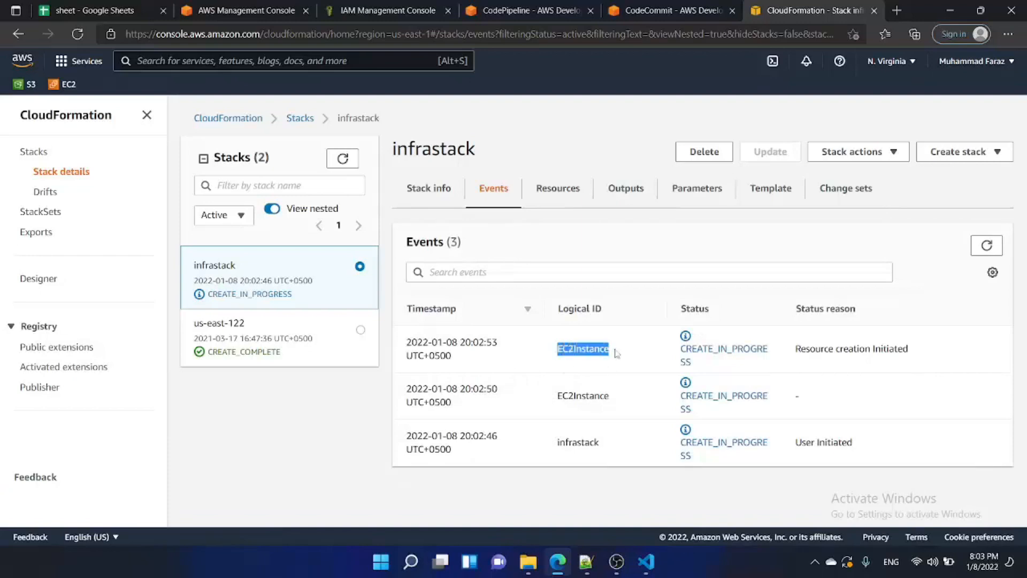
Open the EC2 instances list in a separate browser tab, dismiss the welcome message, and select the running instance to view its details
{"action": "right_click", "coordinate": [67, 85]}
{"action": "left_click", "coordinate": [107, 94]}
{"action": "left_click", "coordinate": [794, 14]}
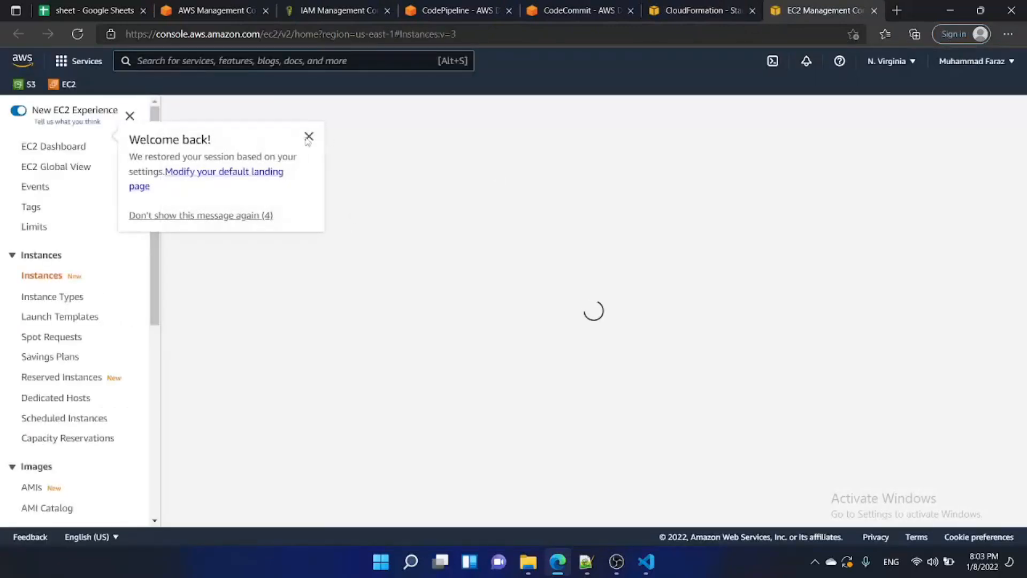
{"action": "left_click", "coordinate": [309, 137]}
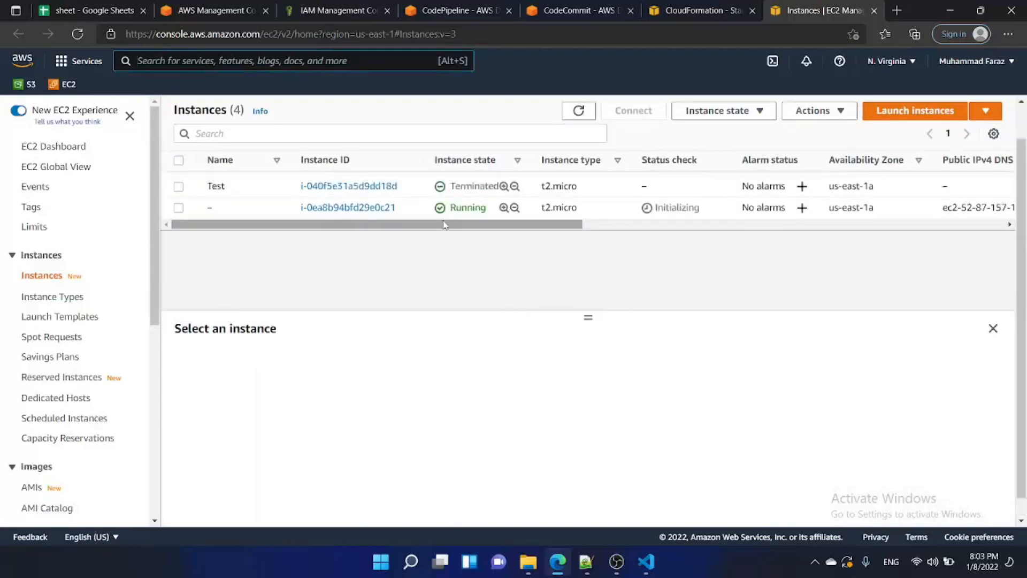
{"action": "left_click", "coordinate": [281, 252]}
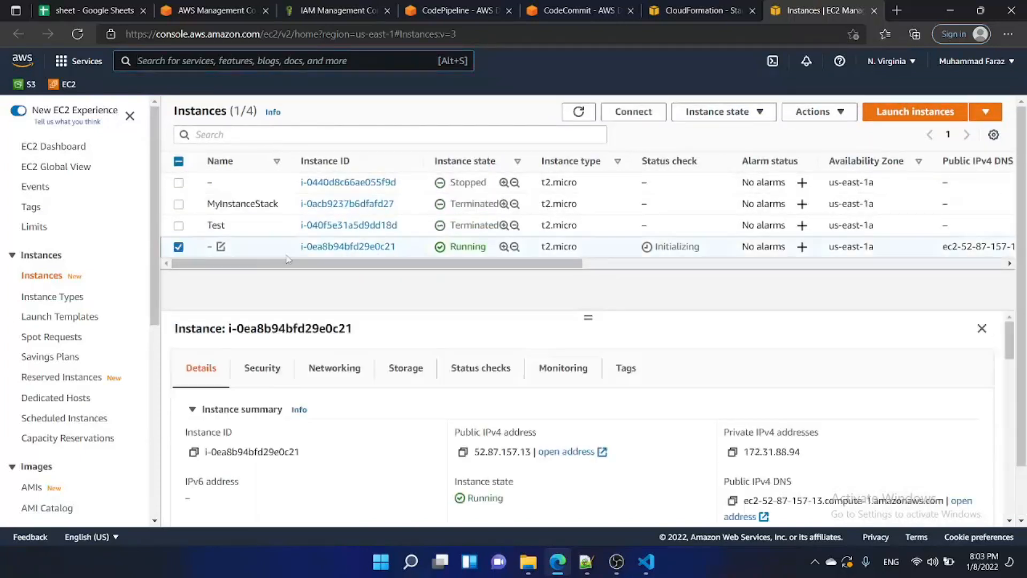
{"action": "mouse_move", "coordinate": [255, 266]}
{"action": "left_mouse_down"}
{"action": "mouse_move", "coordinate": [319, 266]}
{"action": "mouse_move", "coordinate": [255, 267]}
{"action": "left_mouse_up"}
Review the infrastack events, the infrarepo file list, and the status of both pipeline stages
{"action": "left_click", "coordinate": [743, 11]}
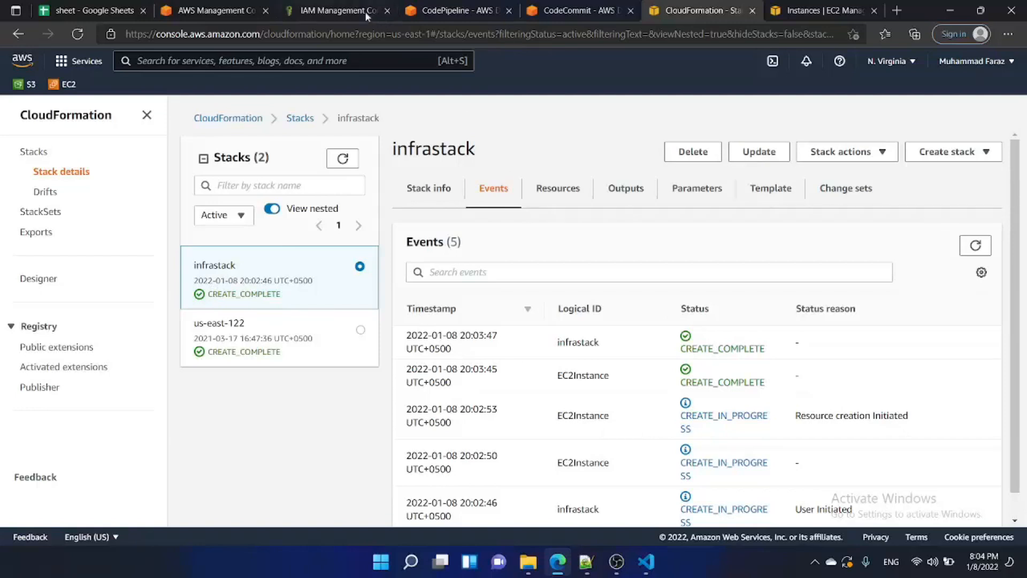
{"action": "left_click", "coordinate": [526, 7]}
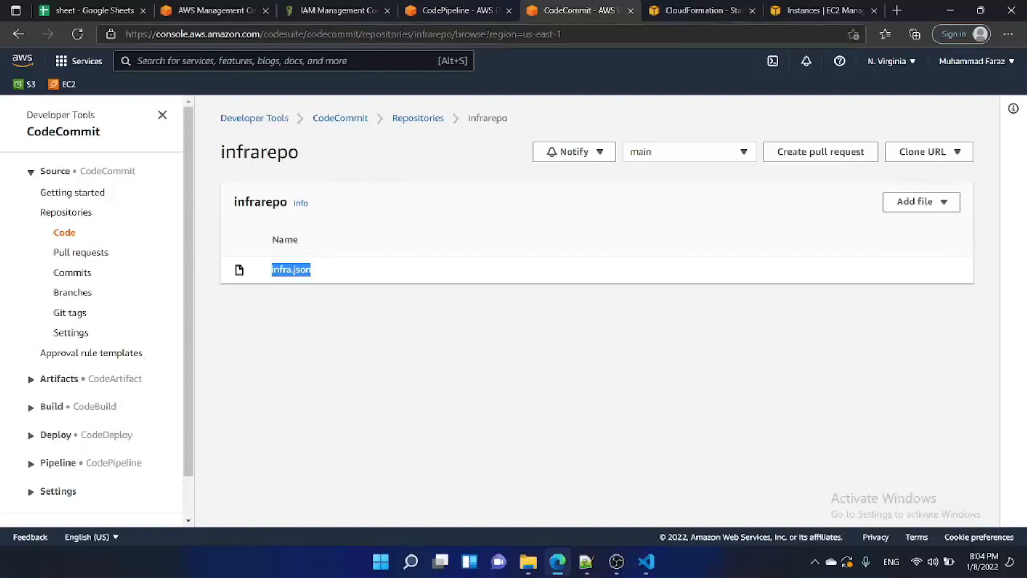
{"action": "left_click", "coordinate": [415, 11]}
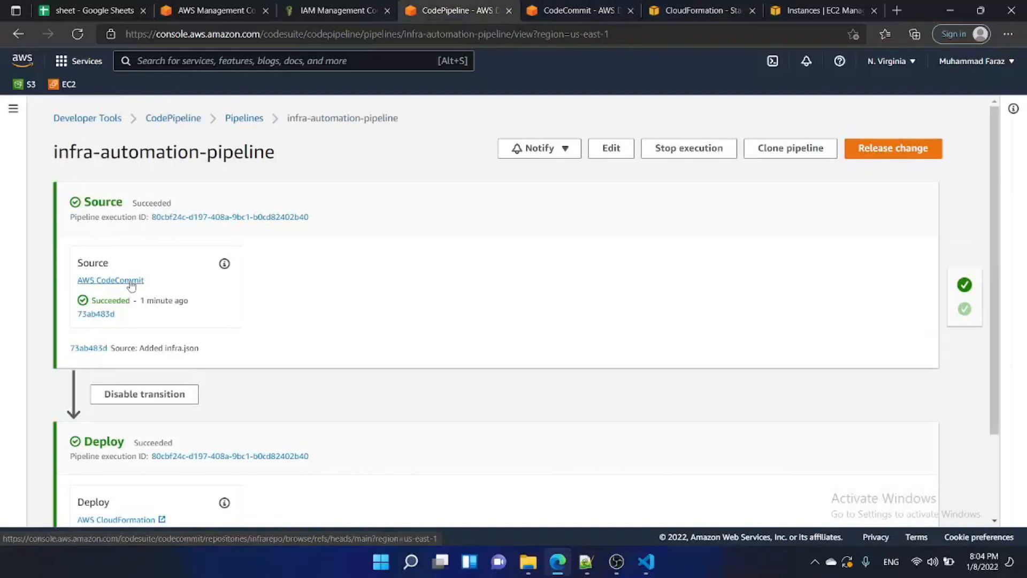
{"action": "scroll", "coordinate": [188, 307], "scroll_direction": "down", "scroll_amount": 2}
{"action": "scroll", "coordinate": [188, 308], "scroll_direction": "up", "scroll_amount": 1}
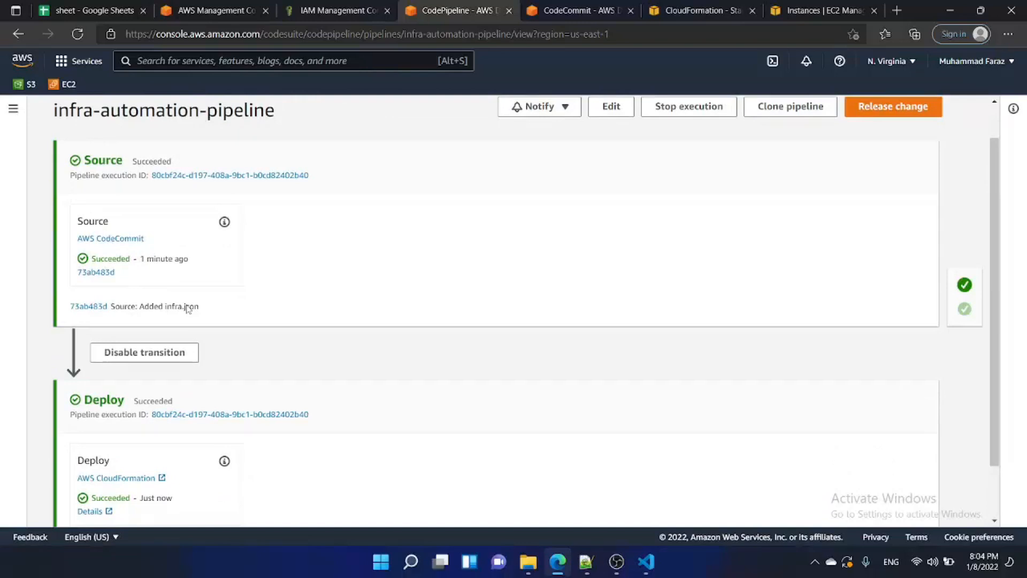
{"action": "scroll", "coordinate": [187, 308], "scroll_direction": "down", "scroll_amount": 1}
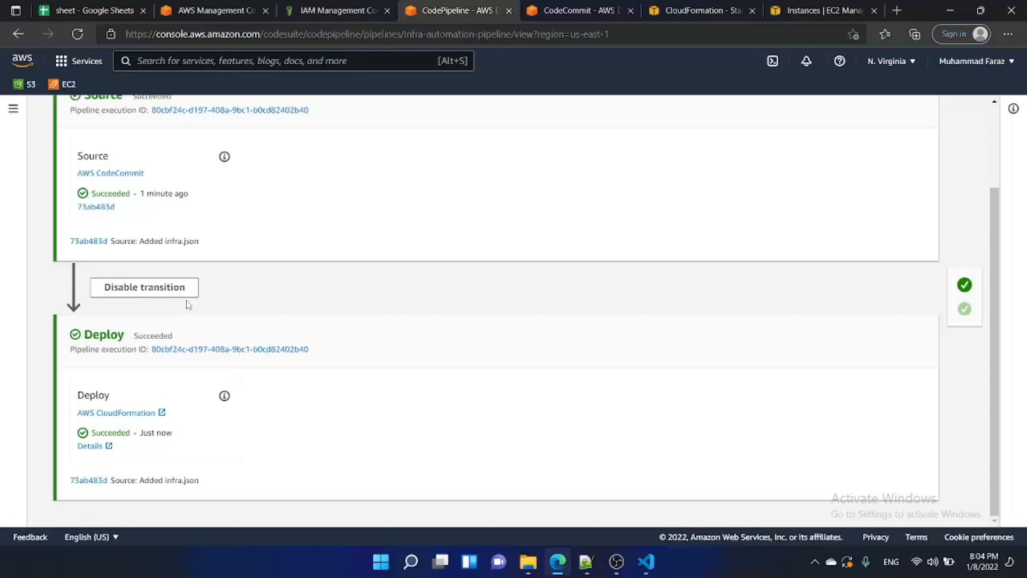
Open infra.json in infrarepo for editing and set the default InstanceType to t2.small
{"action": "left_click", "coordinate": [575, 11]}
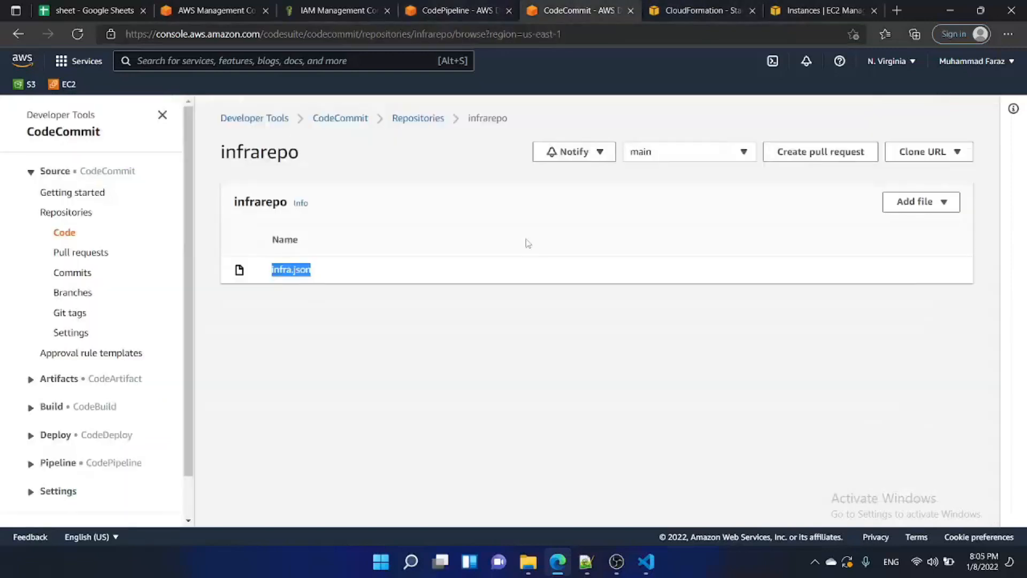
{"action": "left_click", "coordinate": [289, 270]}
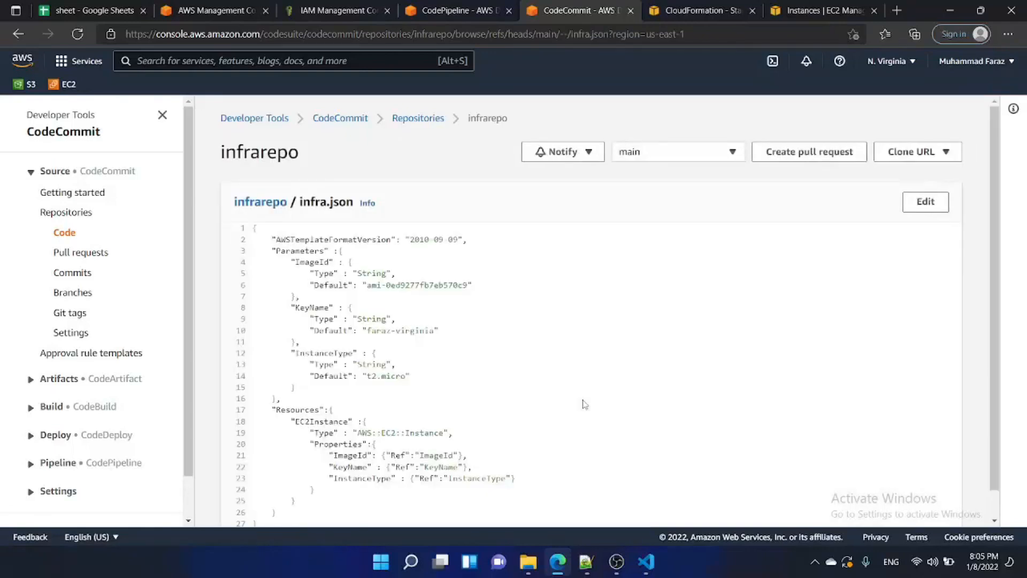
{"action": "left_click", "coordinate": [926, 202]}
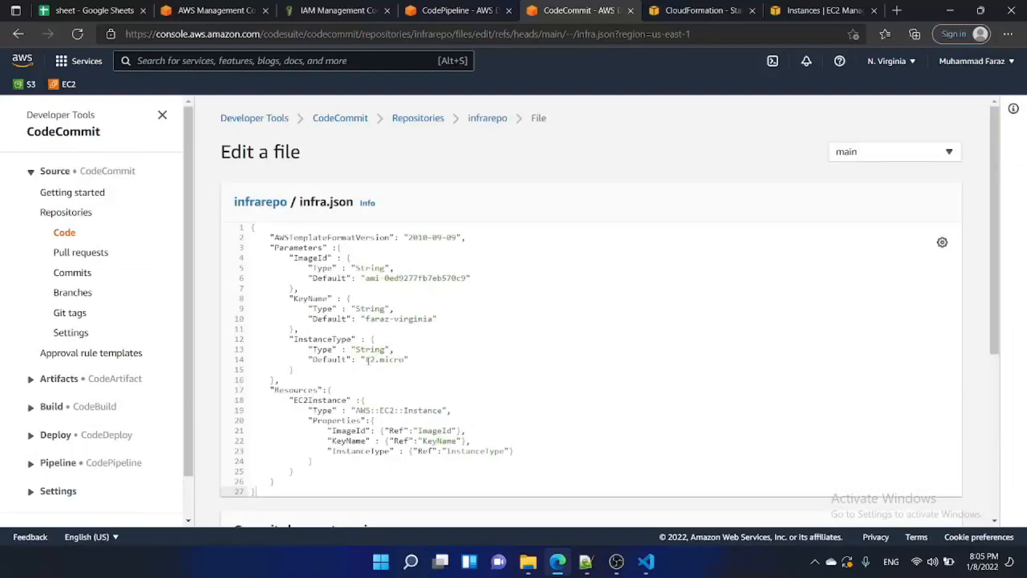
{"action": "left_click_drag", "start_coordinate": [379, 360], "coordinate": [405, 360]}
{"action": "type", "text": "small"}
Fill in the author's name and e-mail address and commit the infra.json change to main
{"action": "scroll", "coordinate": [404, 353], "scroll_direction": "down", "scroll_amount": 5}
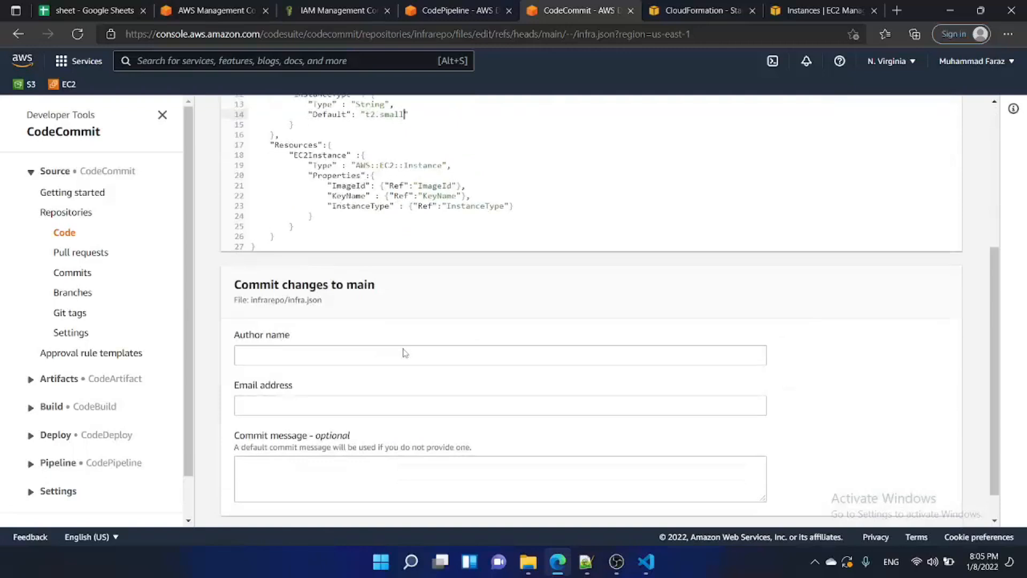
{"action": "left_click", "coordinate": [401, 341]}
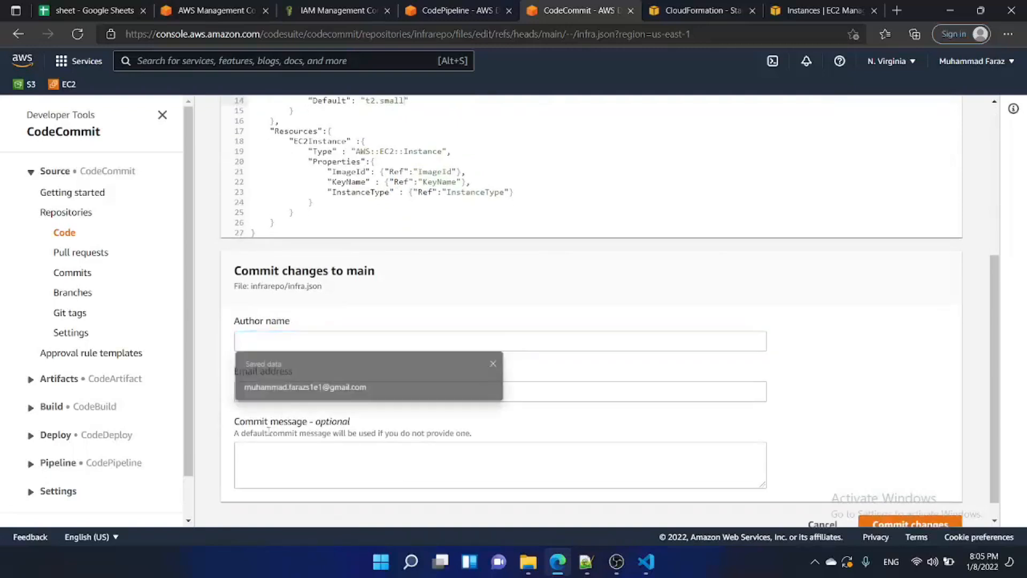
{"action": "left_click", "coordinate": [299, 391]}
{"action": "left_click", "coordinate": [311, 434]}
{"action": "left_click", "coordinate": [298, 342]}
{"action": "type", "text": "Faraz"}
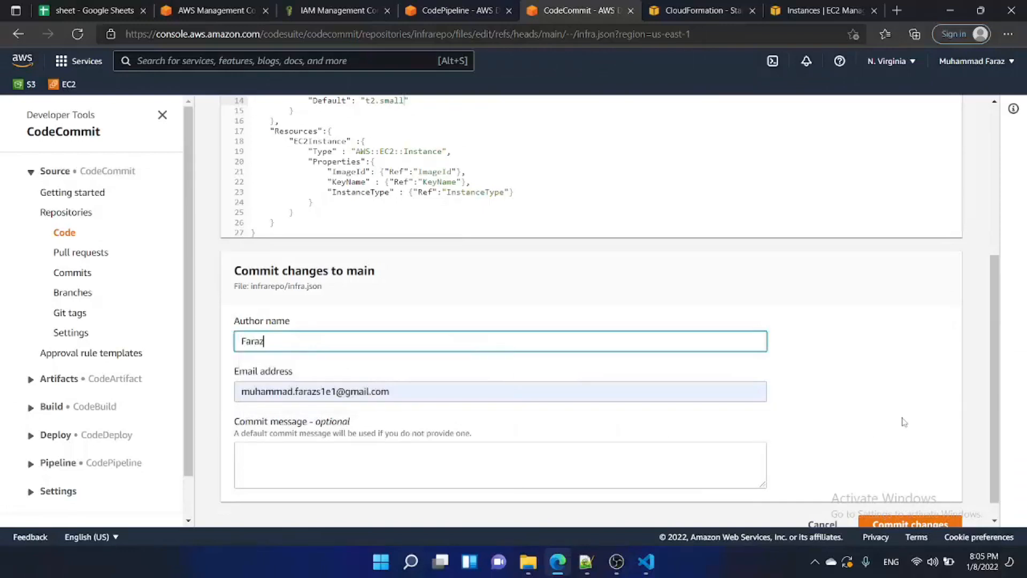
{"action": "scroll", "coordinate": [901, 419], "scroll_direction": "down", "scroll_amount": 1}
{"action": "left_click", "coordinate": [904, 504]}
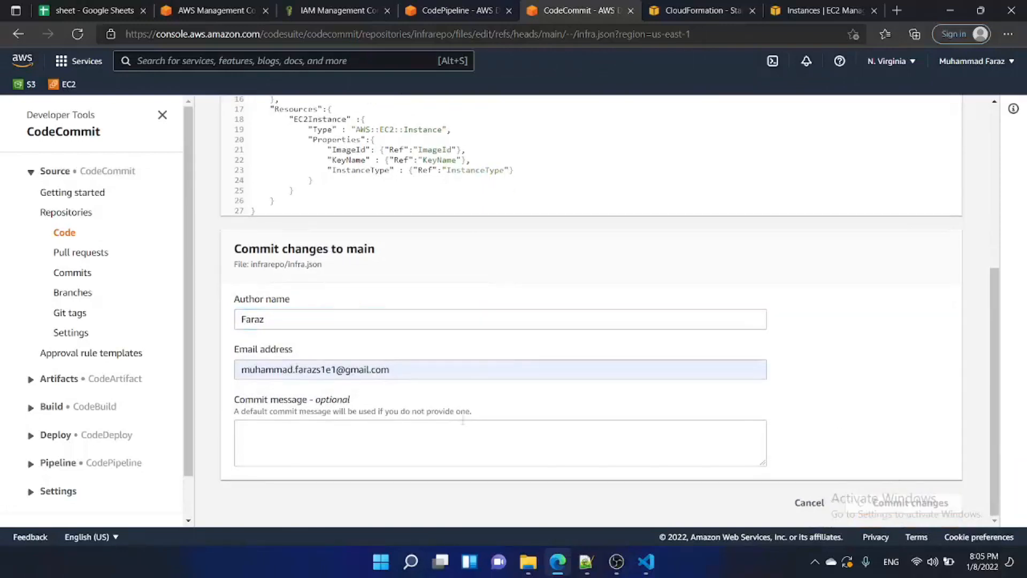
Reload the infra-automation-pipeline page and refresh the infrastack events to check the run triggered by the infra.json commit
{"action": "left_click", "coordinate": [450, 8]}
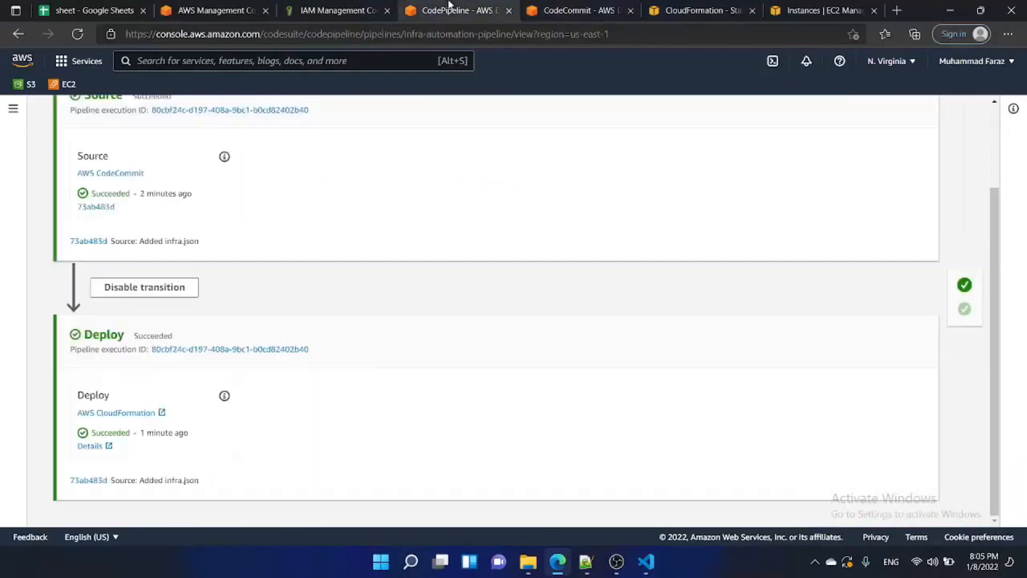
{"action": "left_click", "coordinate": [608, 7]}
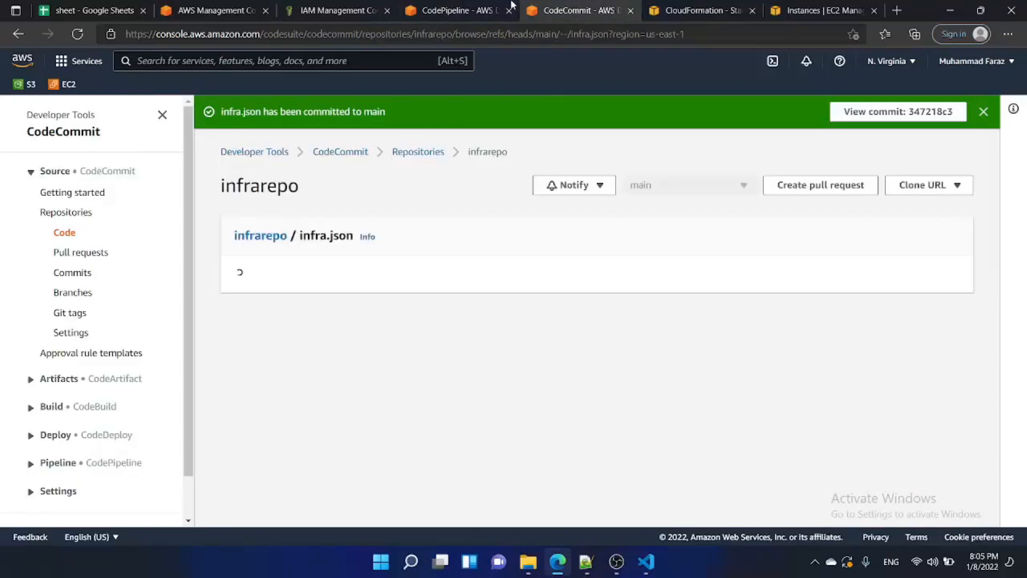
{"action": "left_click", "coordinate": [450, 10]}
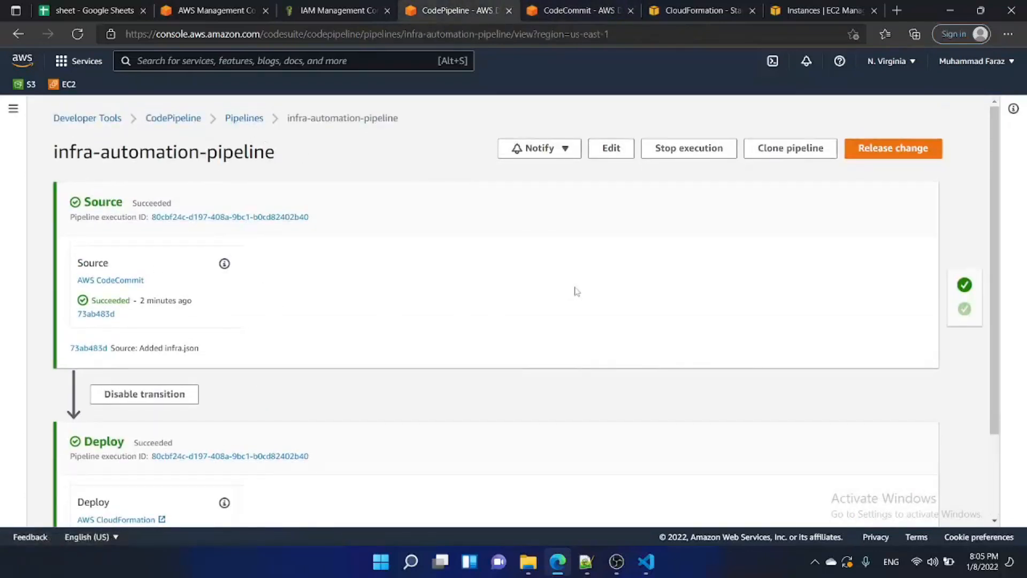
{"action": "left_click", "coordinate": [77, 34]}
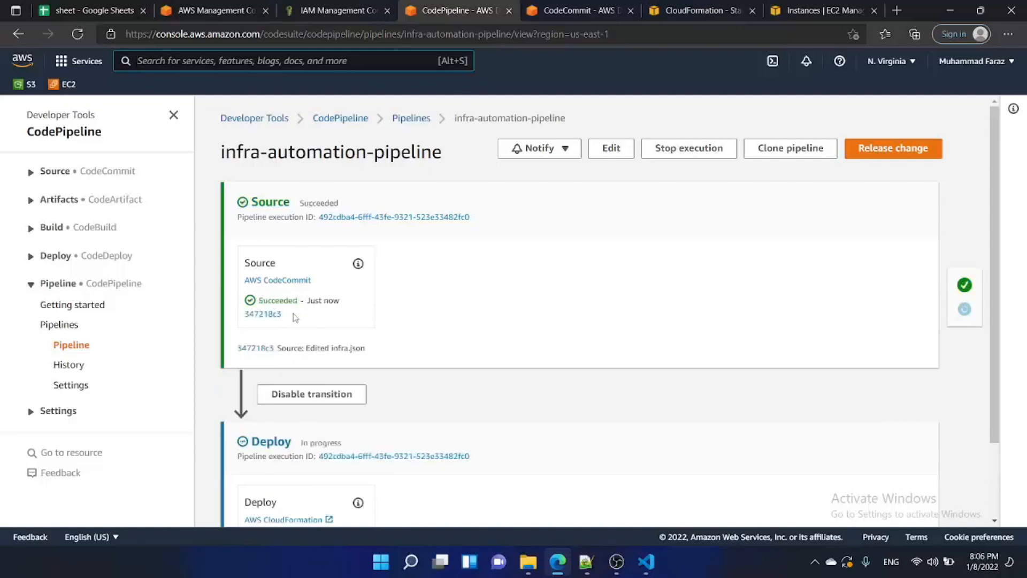
{"action": "left_click", "coordinate": [674, 10]}
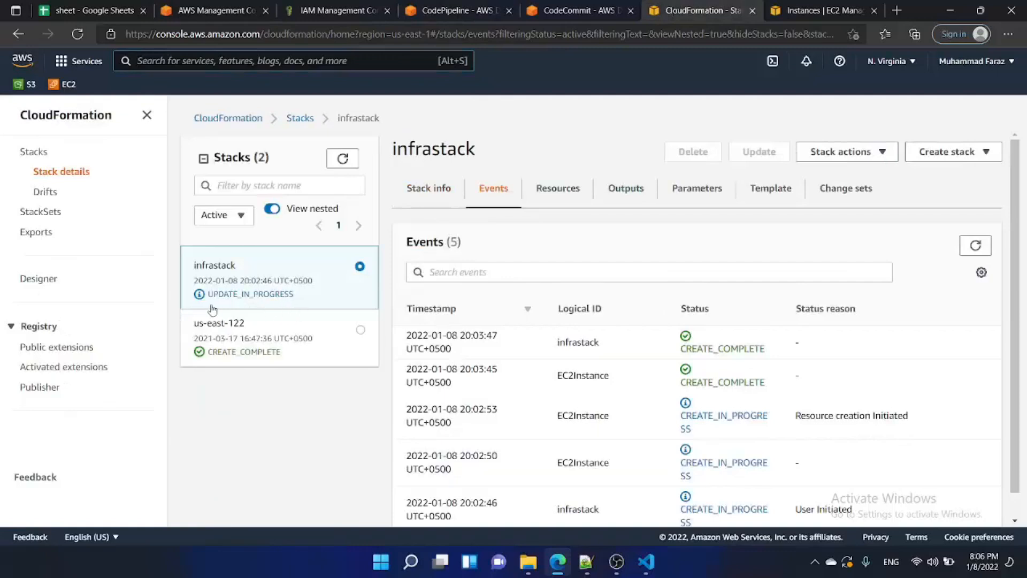
{"action": "left_click", "coordinate": [975, 245]}
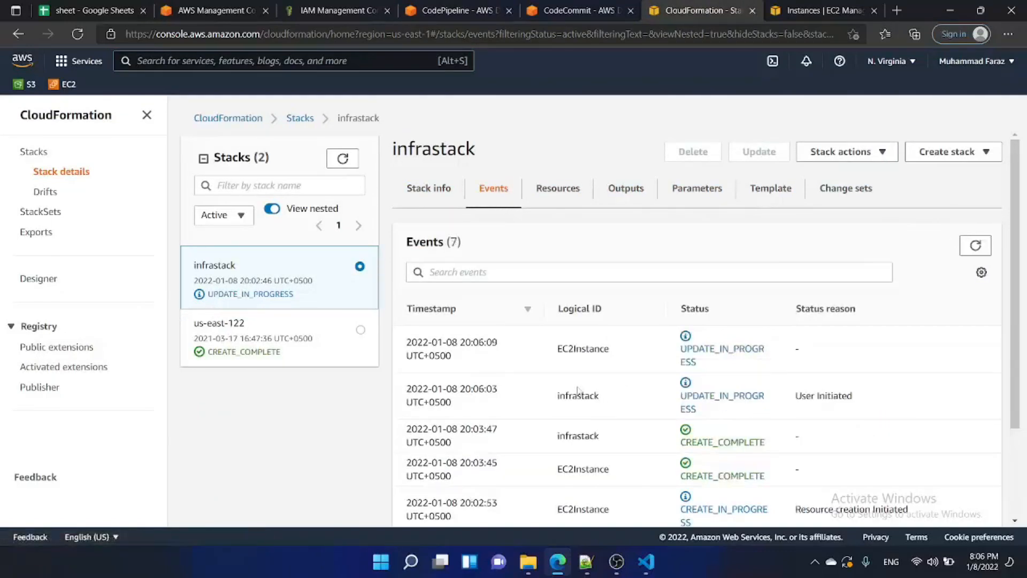
Check the state of the stack's EC2 instance by refreshing the instances list repeatedly
{"action": "left_click", "coordinate": [827, 10]}
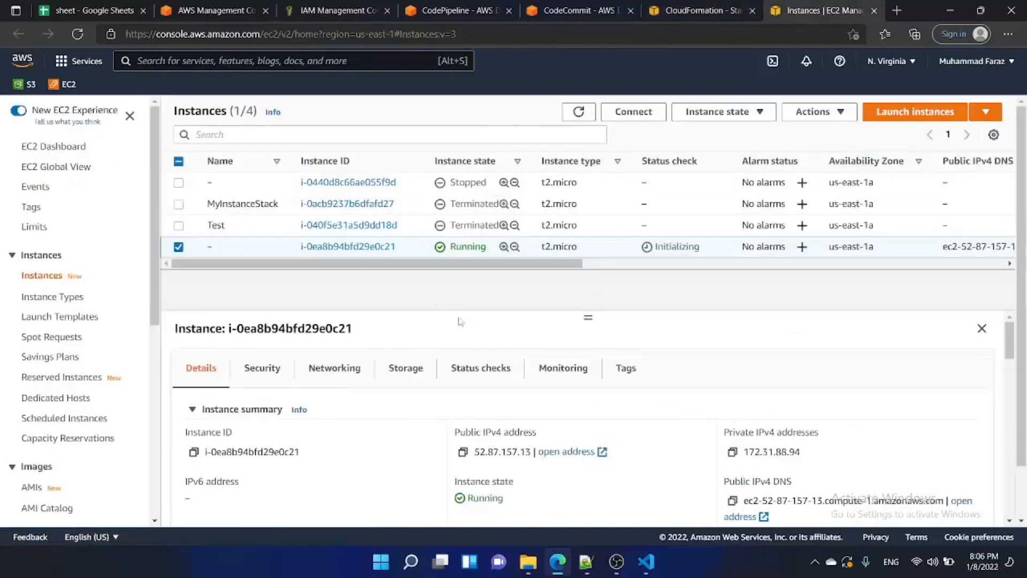
{"action": "left_click", "coordinate": [578, 113]}
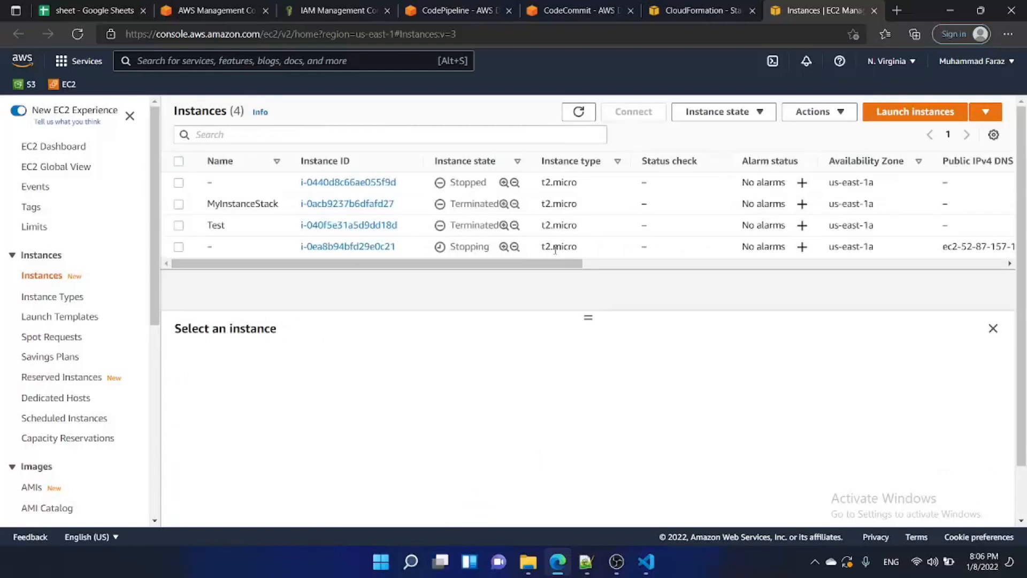
{"action": "left_click", "coordinate": [575, 113]}
{"action": "left_click", "coordinate": [573, 114]}
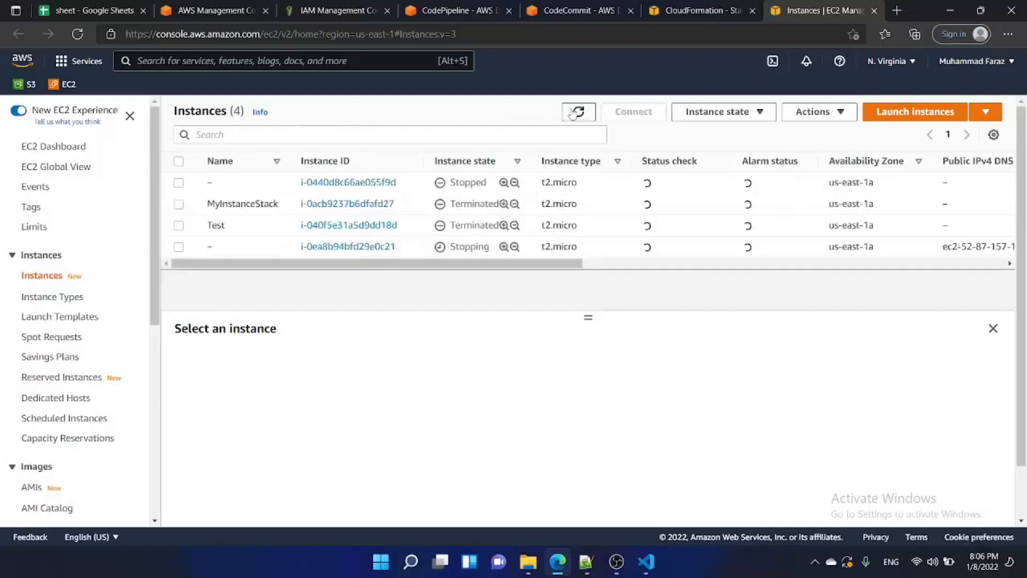
{"action": "left_click", "coordinate": [574, 114]}
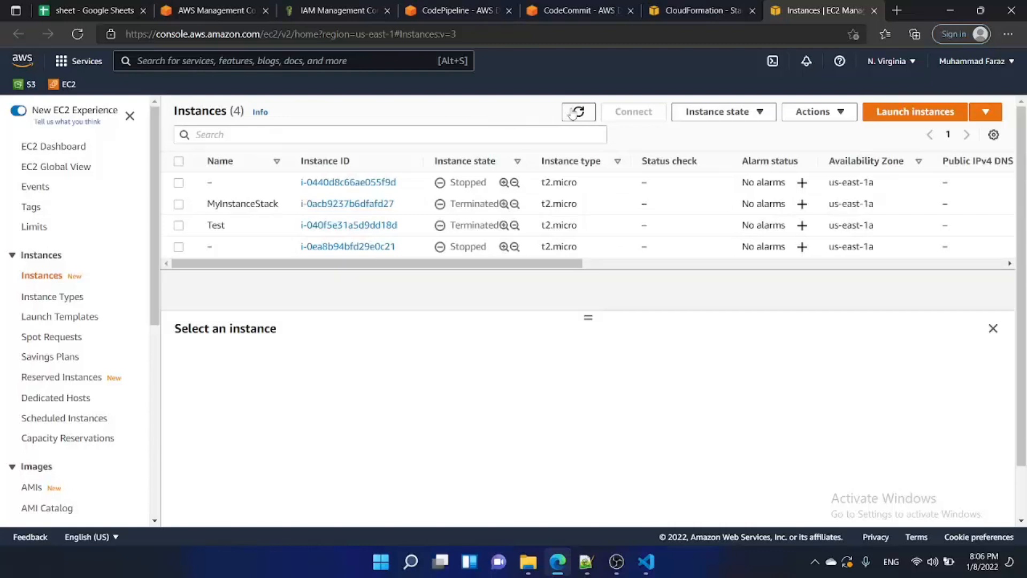
{"action": "left_click", "coordinate": [573, 114]}
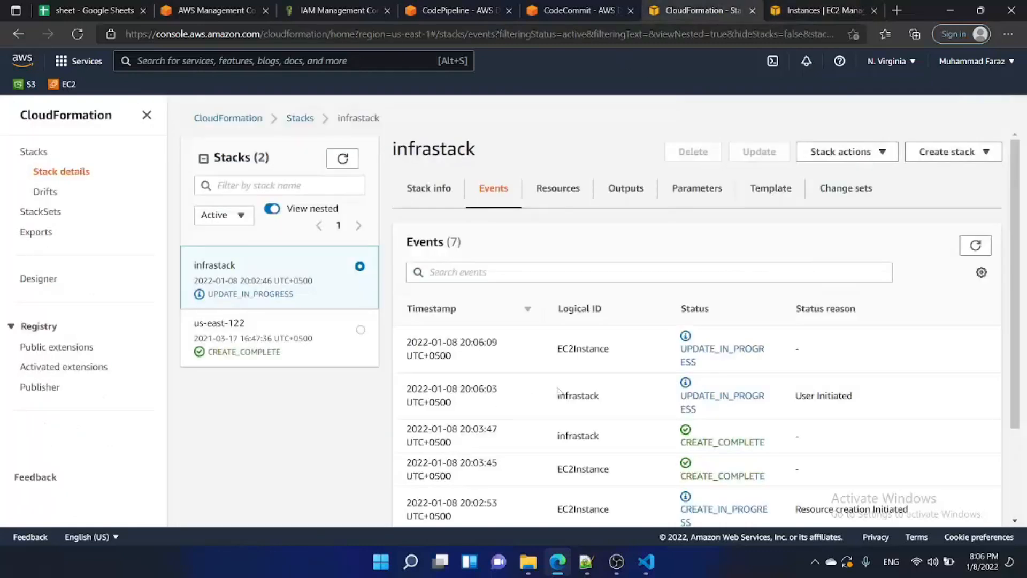
Refresh the infrastack events in CloudFormation to check the update's progress
{"action": "left_click", "coordinate": [977, 247]}
{"action": "left_click", "coordinate": [977, 248]}
{"action": "left_click", "coordinate": [978, 248]}
Refresh the EC2 instances list and examine the stack instance's type and state
{"action": "left_click", "coordinate": [862, 10]}
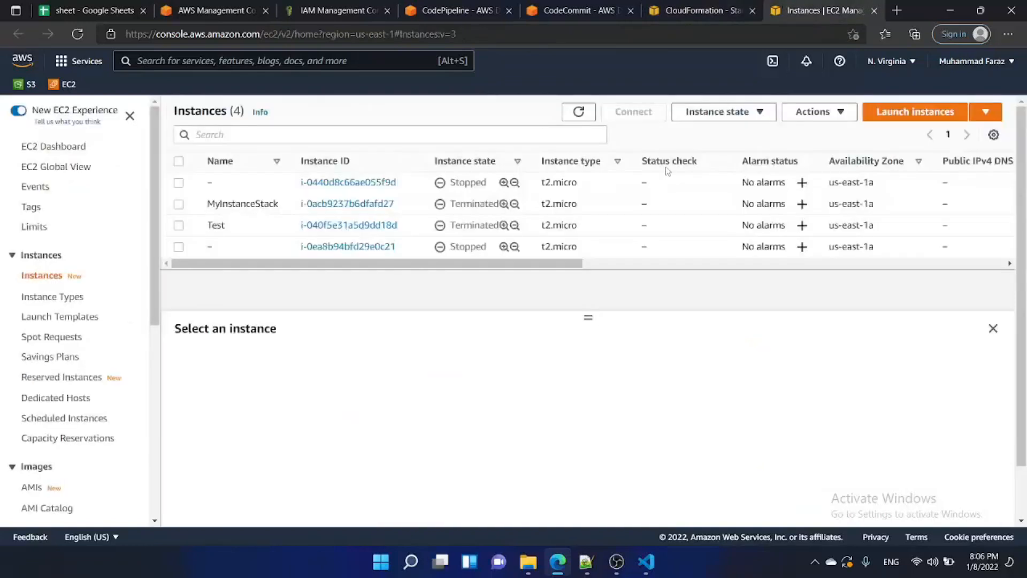
{"action": "left_click", "coordinate": [580, 112]}
{"action": "left_click_drag", "start_coordinate": [540, 250], "coordinate": [574, 249]}
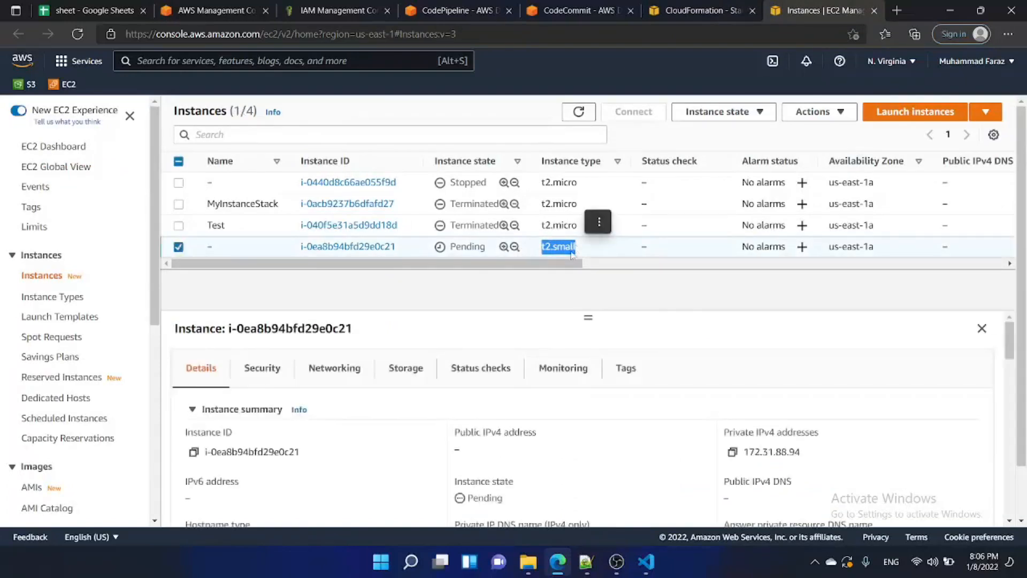
{"action": "left_click", "coordinate": [578, 111]}
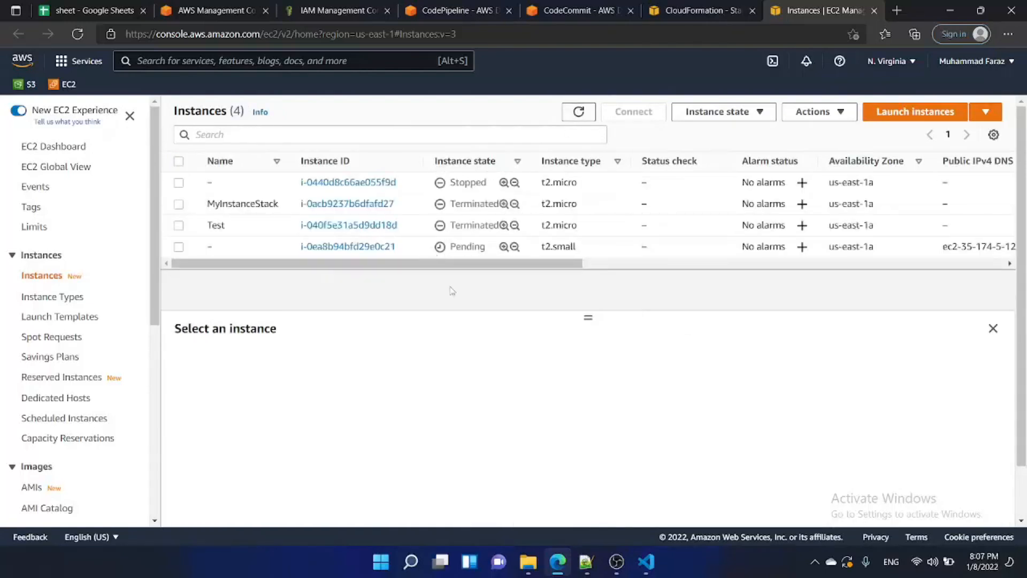
{"action": "left_click", "coordinate": [573, 115]}
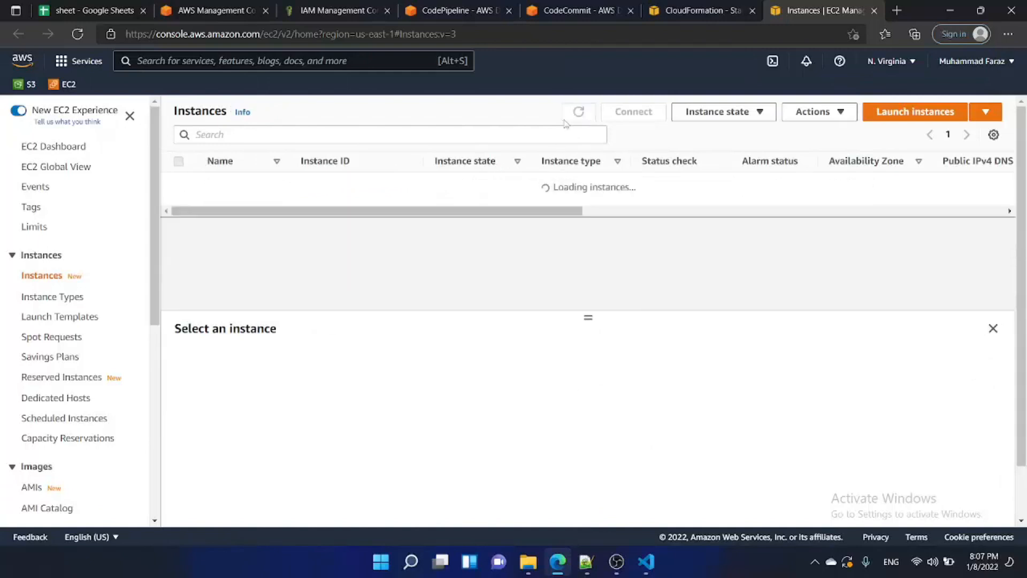
{"action": "left_click", "coordinate": [575, 119]}
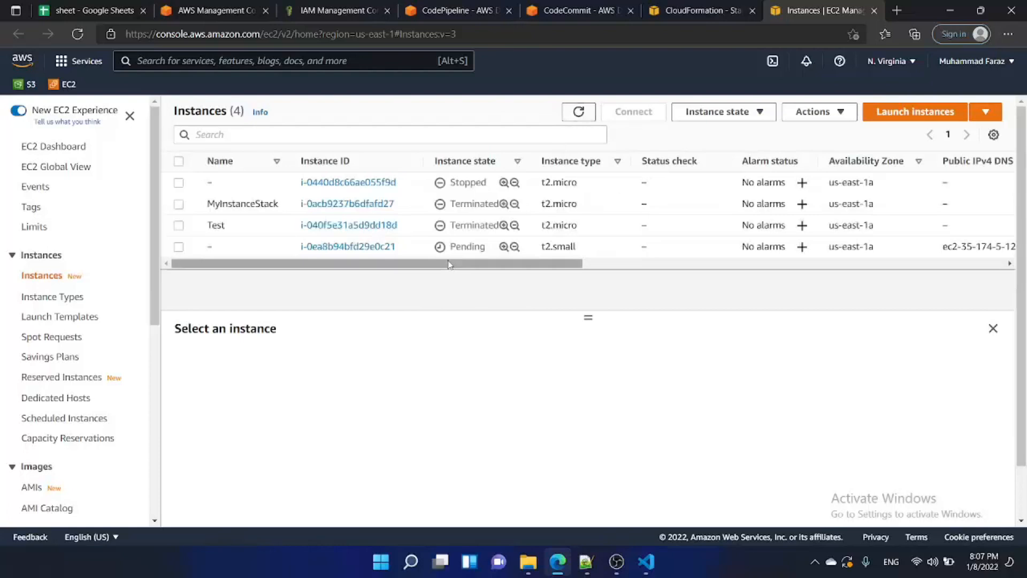
{"action": "left_click", "coordinate": [580, 118]}
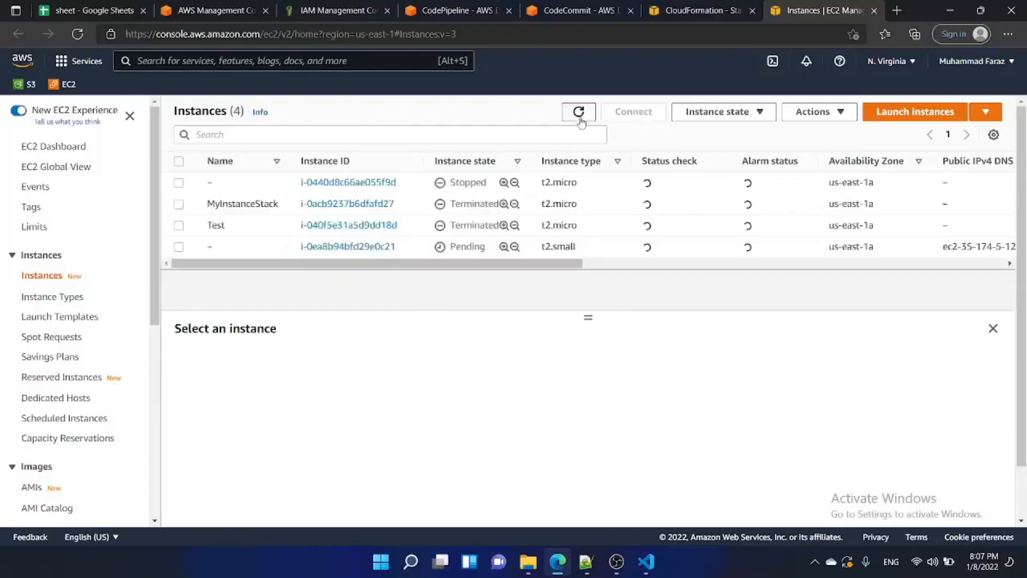
Check the infrastack events, the pipeline's Deploy stage status, and the refreshed EC2 instance state
{"action": "left_click", "coordinate": [659, 10]}
{"action": "left_click", "coordinate": [984, 250]}
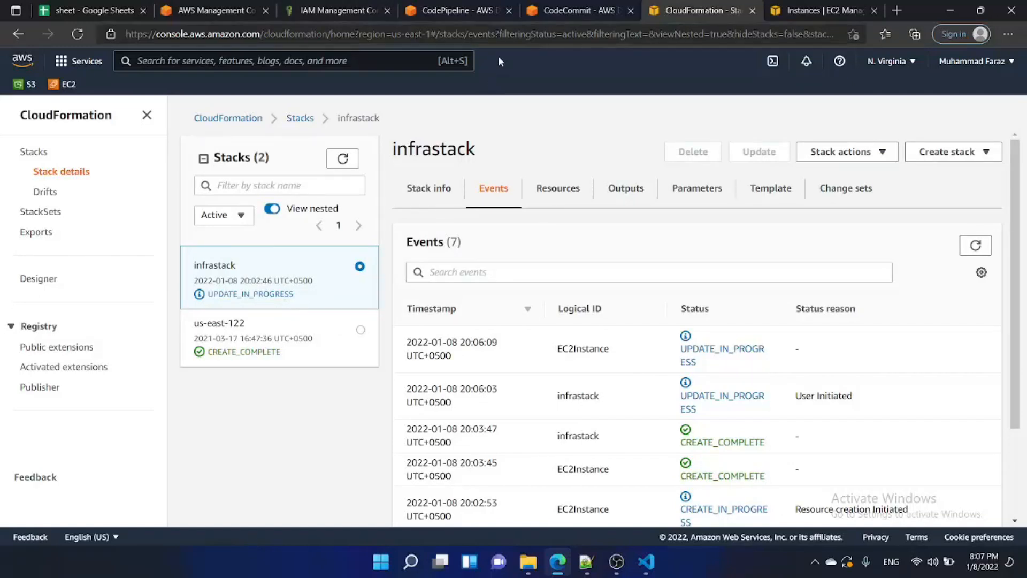
{"action": "left_click", "coordinate": [446, 7]}
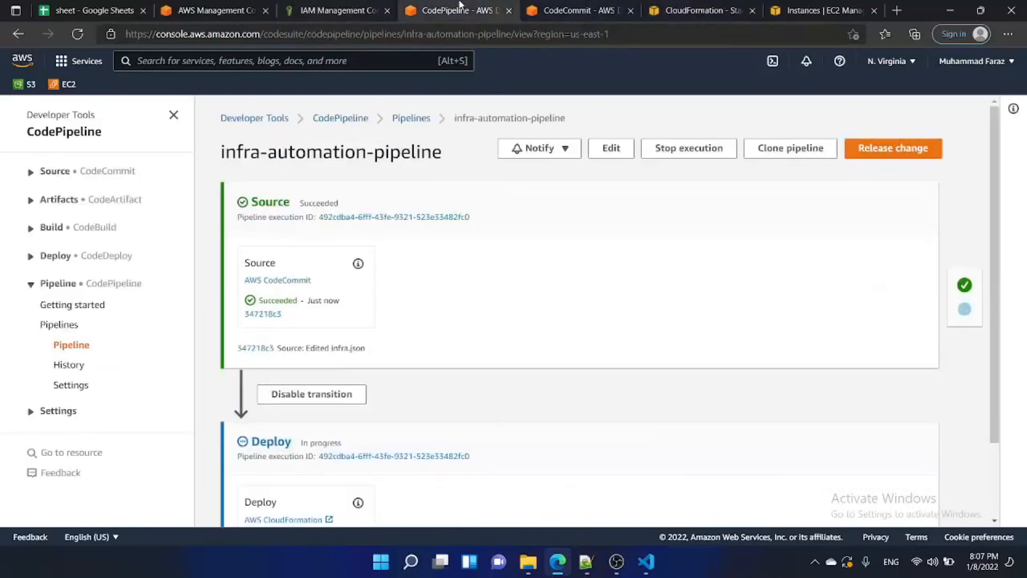
{"action": "scroll", "coordinate": [337, 463], "scroll_direction": "down", "scroll_amount": 2}
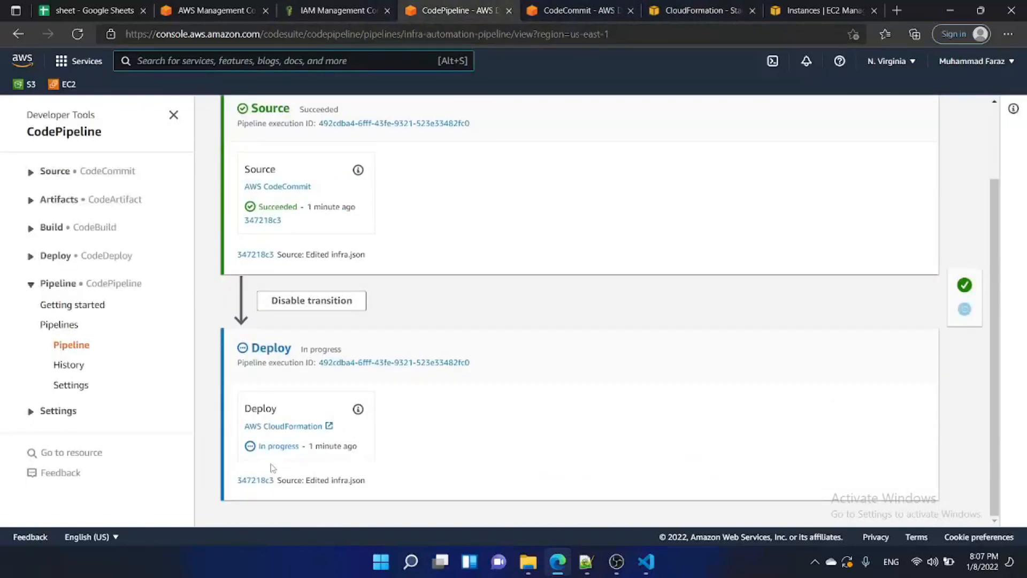
{"action": "left_click", "coordinate": [810, 8]}
{"action": "left_click", "coordinate": [580, 112]}
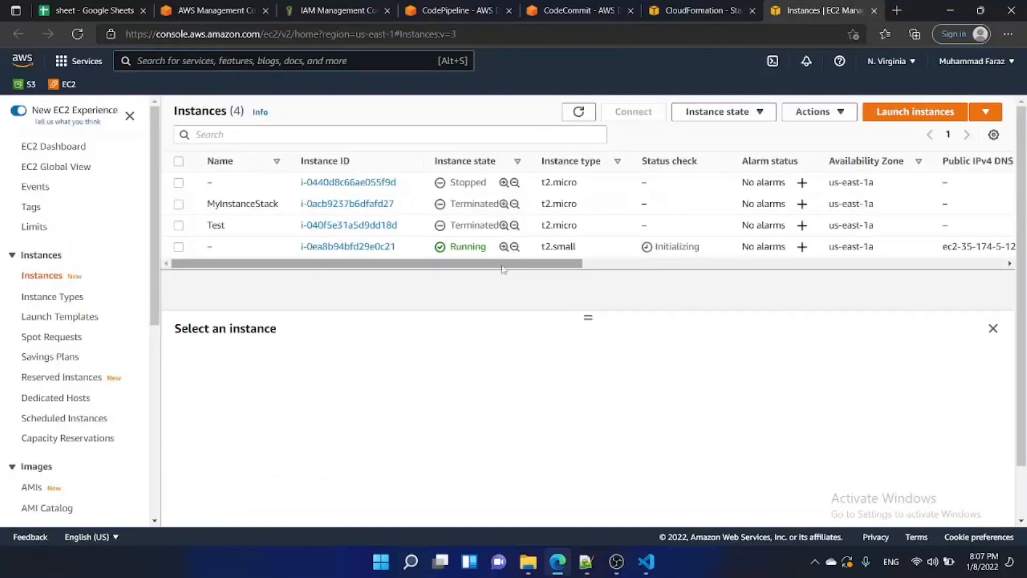
Refresh the infrastack events and the CloudFormation stack list to check the stack's update status
{"action": "left_click", "coordinate": [709, 7]}
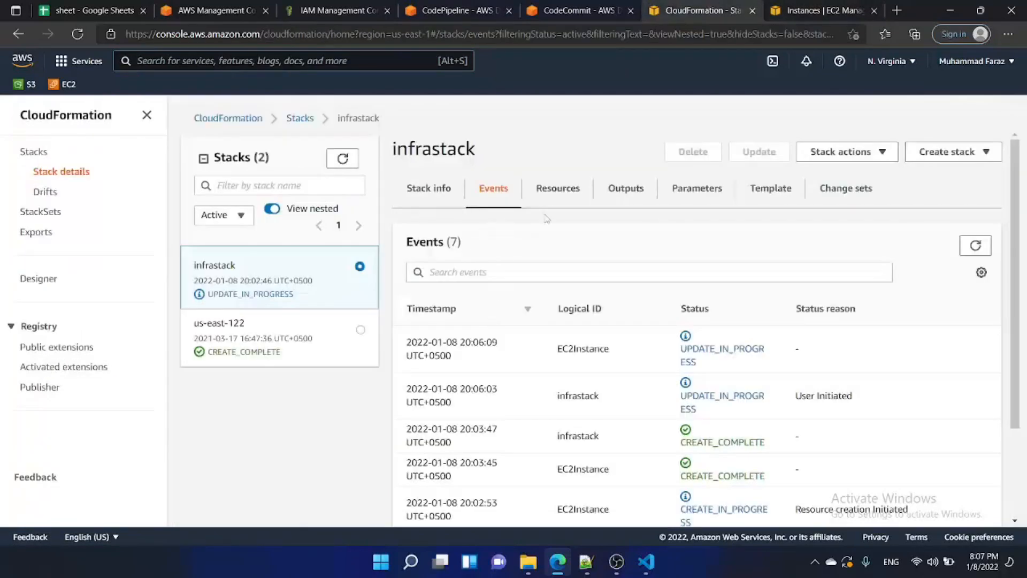
{"action": "left_click", "coordinate": [963, 246]}
{"action": "left_click", "coordinate": [333, 159]}
{"action": "left_click", "coordinate": [343, 167]}
{"action": "left_click", "coordinate": [343, 170]}
{"action": "left_click", "coordinate": [344, 171]}
{"action": "left_click", "coordinate": [344, 170]}
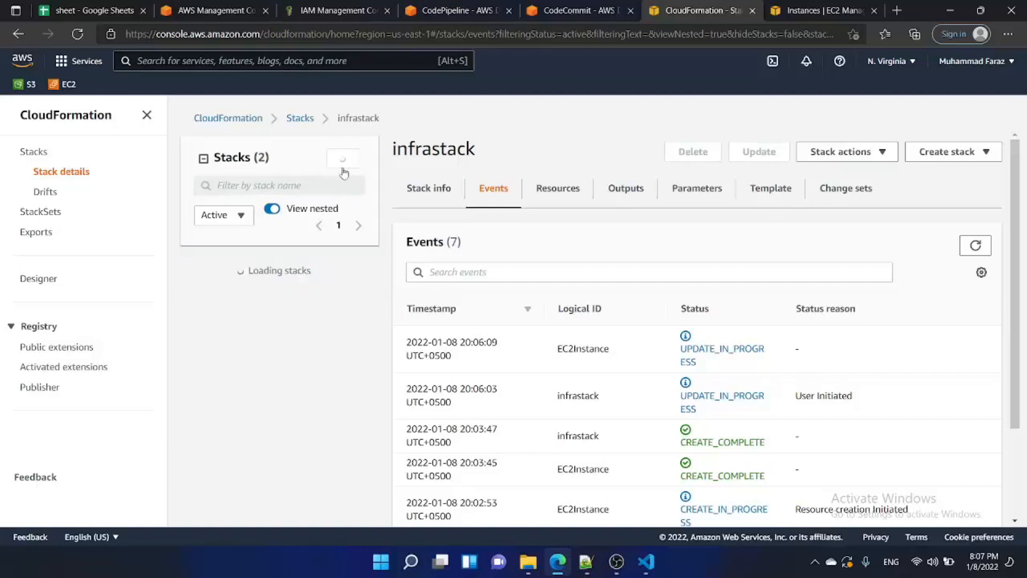
Reload the pipeline page and refresh the CloudFormation stack list again to check infrastack's status
{"action": "left_click", "coordinate": [450, 10]}
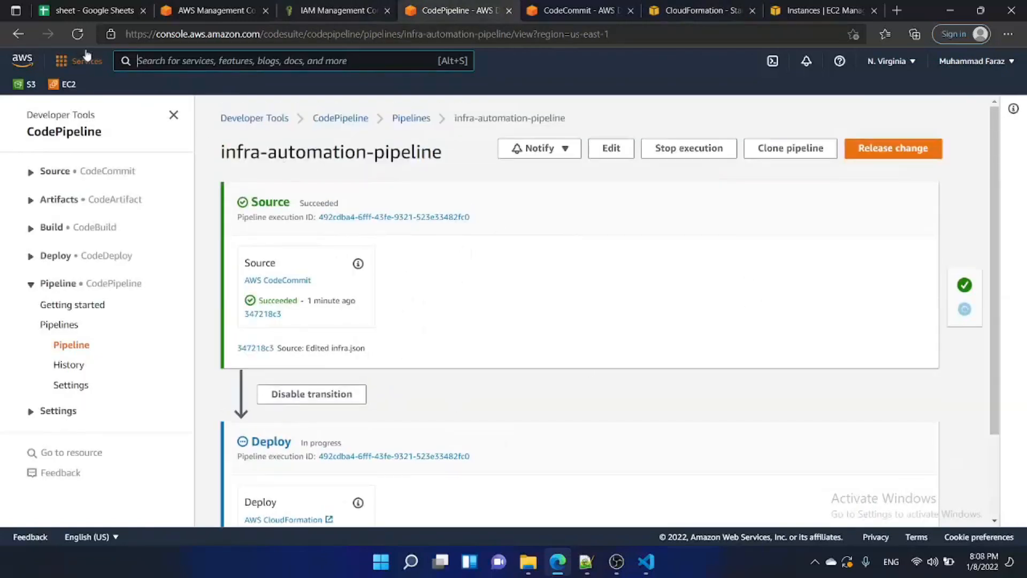
{"action": "left_click", "coordinate": [78, 36]}
{"action": "left_click", "coordinate": [549, 9]}
{"action": "left_click", "coordinate": [682, 11]}
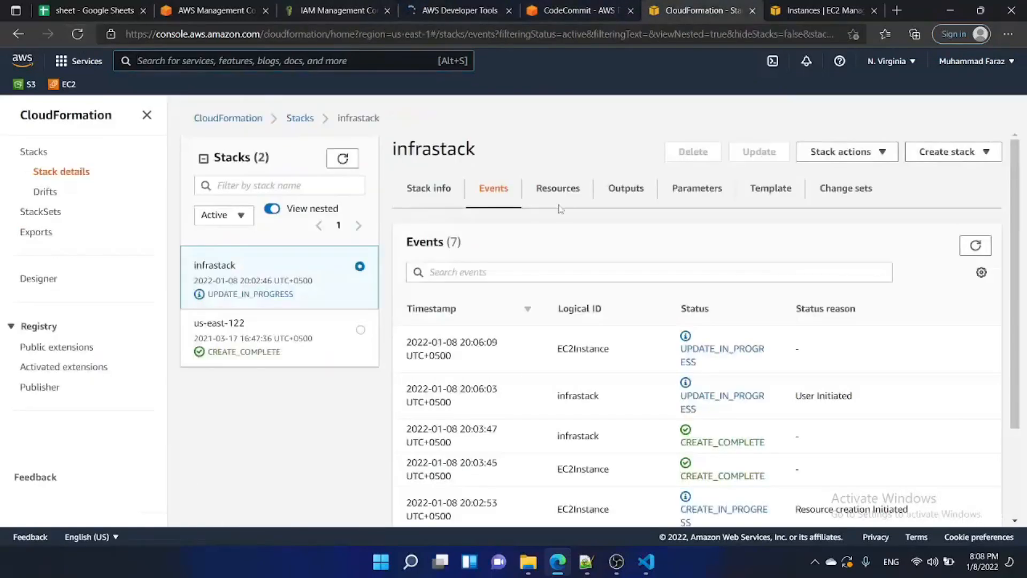
{"action": "left_click", "coordinate": [341, 161]}
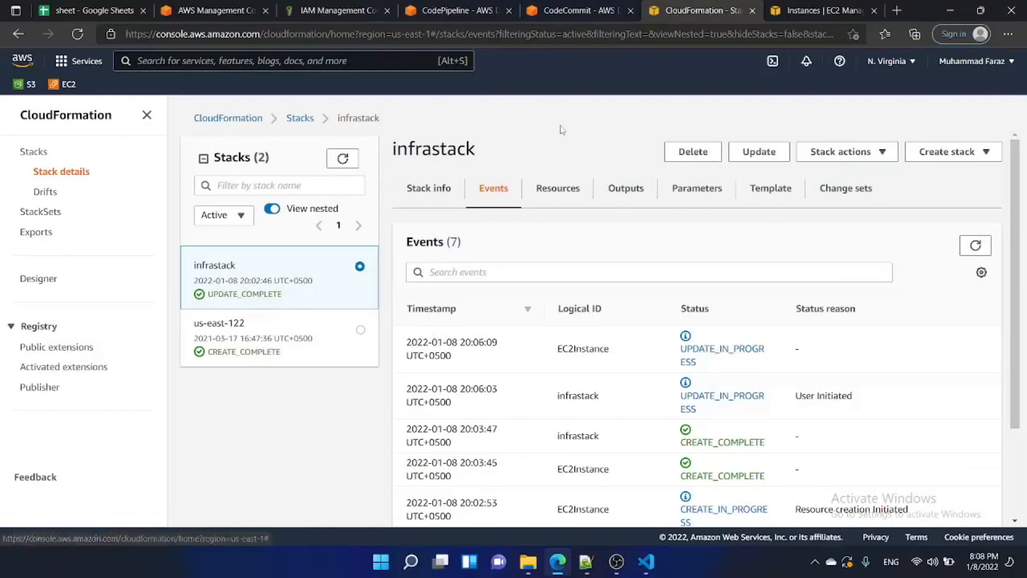
Reload infra-automation-pipeline once more and examine the status of its Deploy stage
{"action": "left_click", "coordinate": [455, 10]}
{"action": "scroll", "coordinate": [383, 300], "scroll_direction": "down", "scroll_amount": 2}
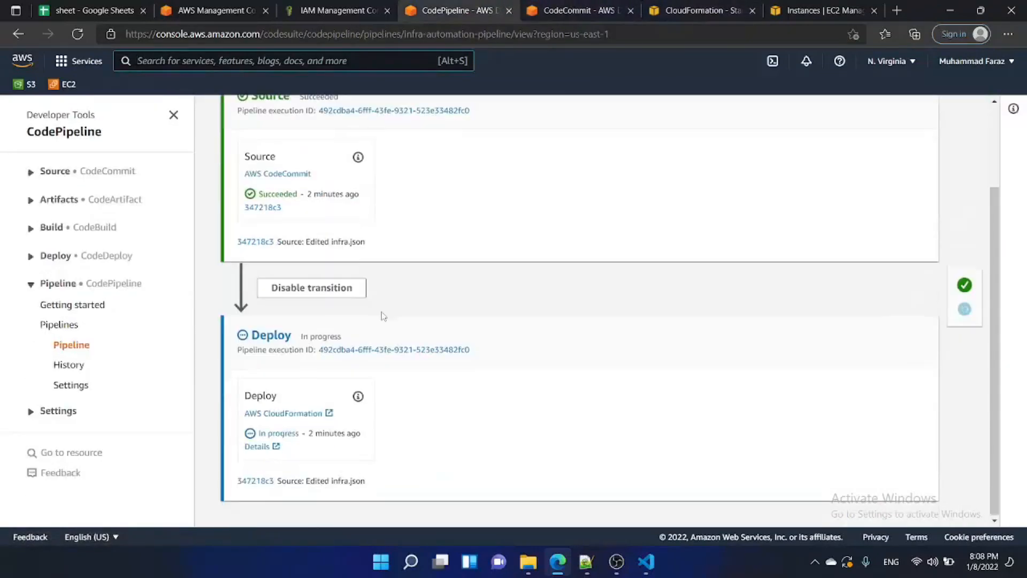
{"action": "key", "text": "F5"}
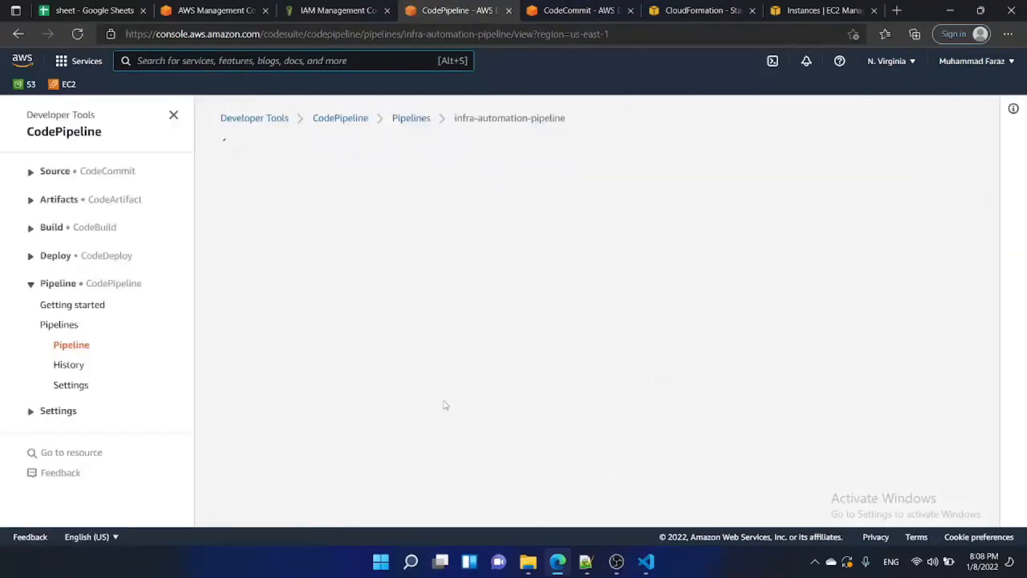
{"action": "scroll", "coordinate": [364, 431], "scroll_direction": "down", "scroll_amount": 2}
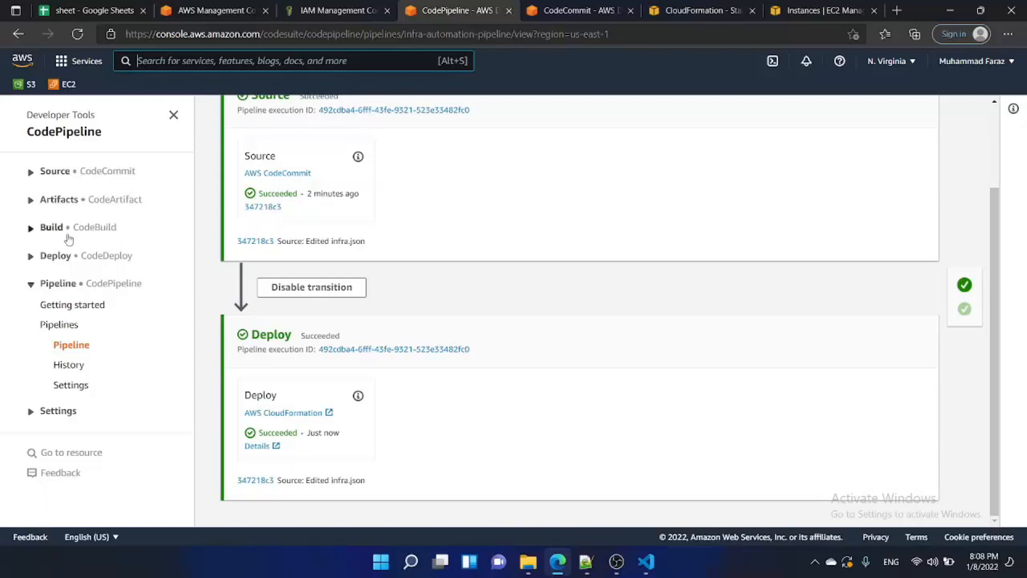
{"action": "left_click", "coordinate": [47, 170]}
{"action": "left_click", "coordinate": [47, 170]}
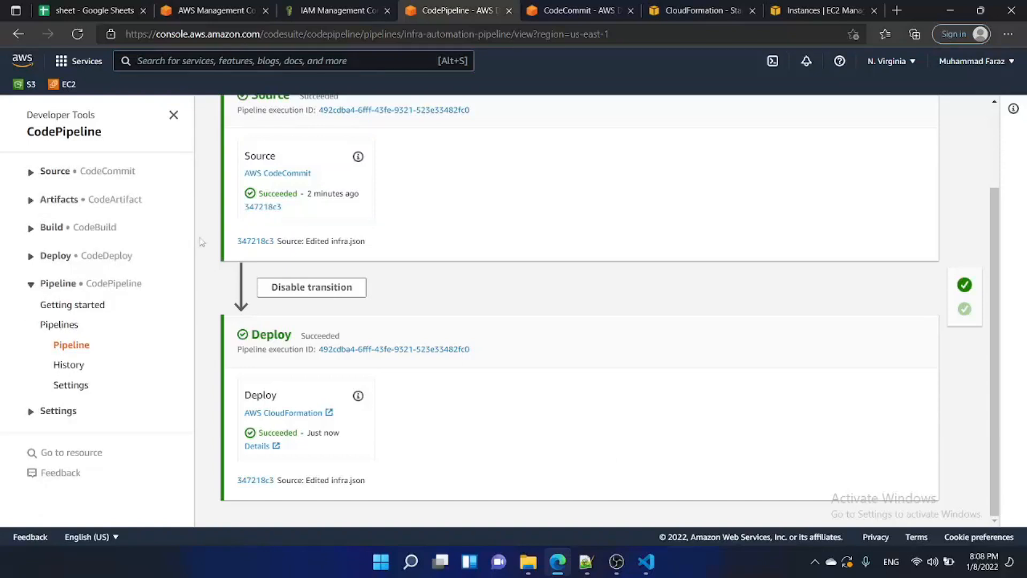
Review the InstanceType parameter and its default value in infrarepo's committed infra.json, and return to the pipeline's Deploy stage
{"action": "left_click", "coordinate": [591, 10]}
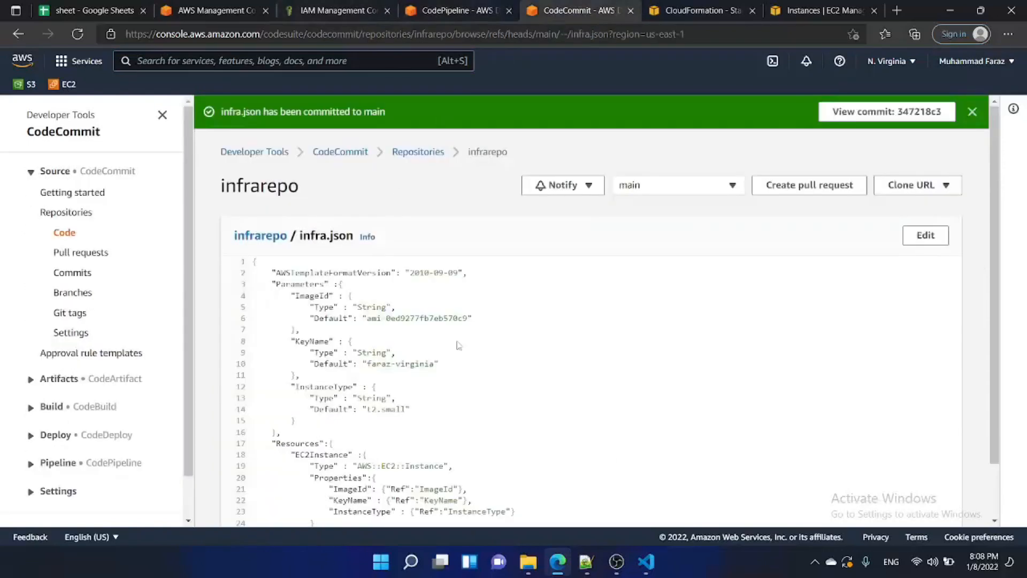
{"action": "scroll", "coordinate": [369, 355], "scroll_direction": "down", "scroll_amount": 1}
{"action": "left_click_drag", "start_coordinate": [309, 348], "coordinate": [410, 347]}
{"action": "left_click", "coordinate": [345, 340]}
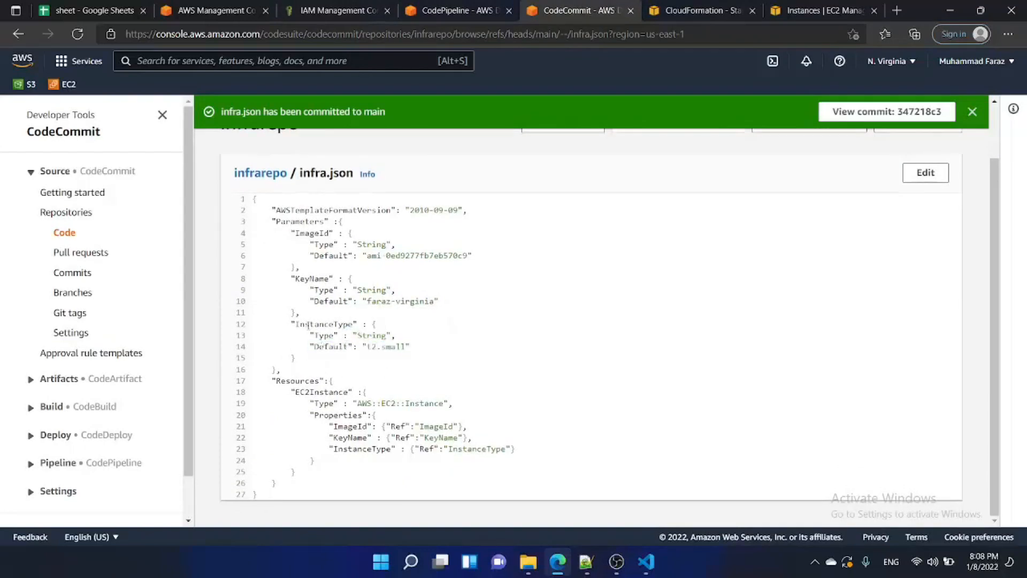
{"action": "double_click", "coordinate": [306, 323]}
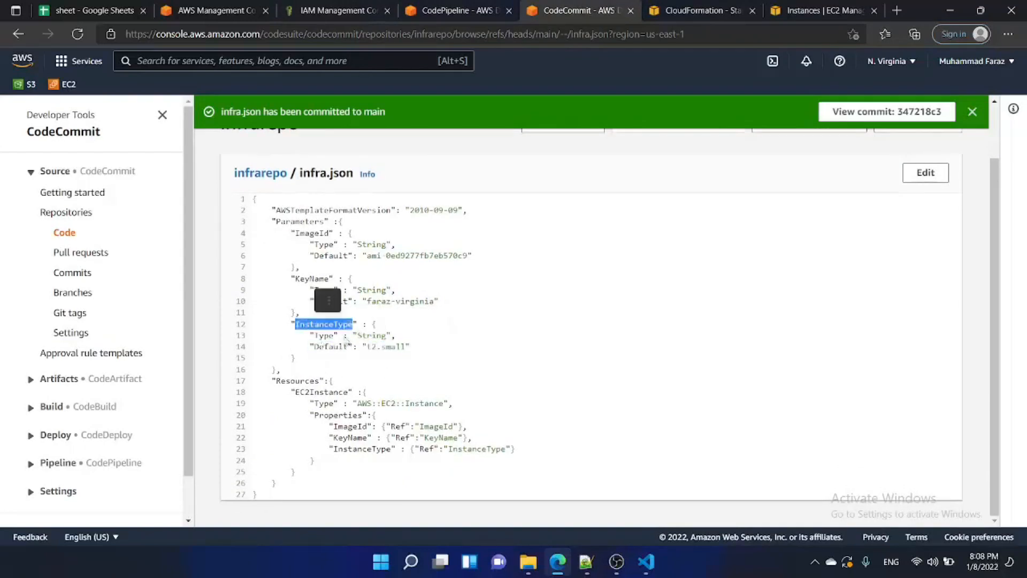
{"action": "triple_click", "coordinate": [307, 323]}
{"action": "left_click", "coordinate": [401, 342]}
{"action": "double_click", "coordinate": [308, 332]}
{"action": "left_click", "coordinate": [308, 333]}
{"action": "double_click", "coordinate": [324, 323]}
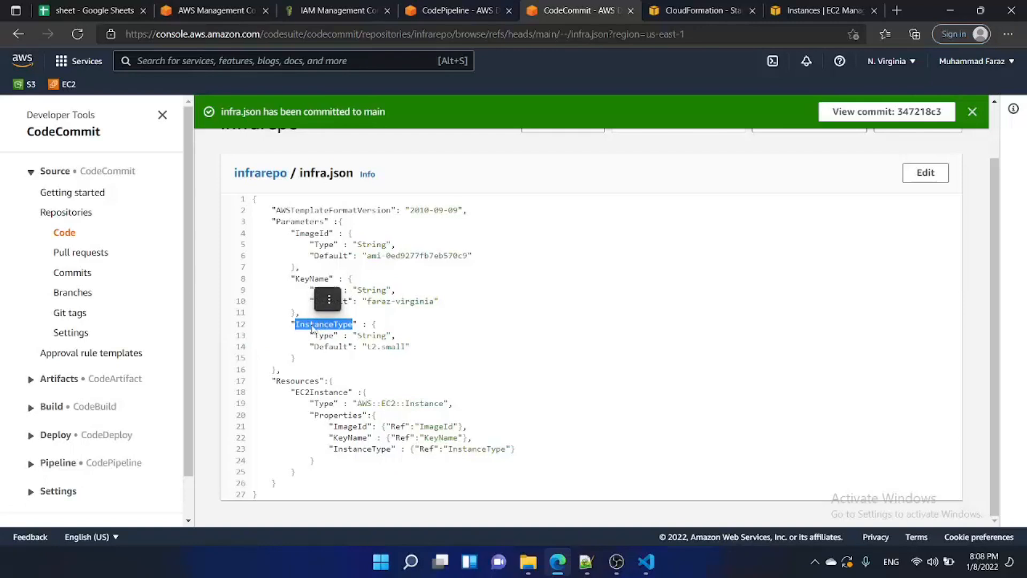
{"action": "left_click", "coordinate": [495, 10]}
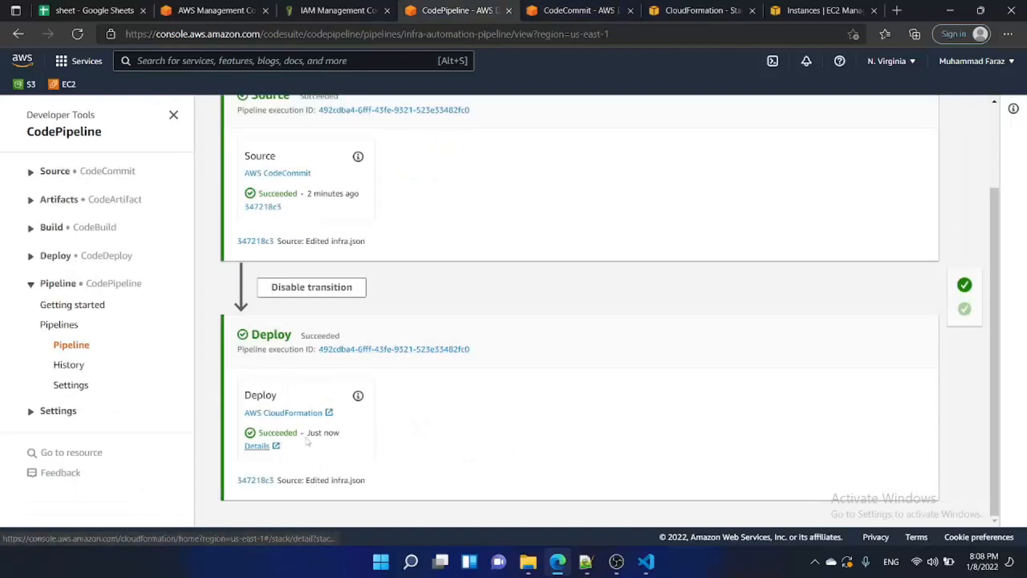
Put infra-automation-pipeline into edit mode and open the Deploy stage's CloudFormation action for editing
{"action": "scroll", "coordinate": [744, 321], "scroll_direction": "up", "scroll_amount": 2}
{"action": "left_click", "coordinate": [611, 147]}
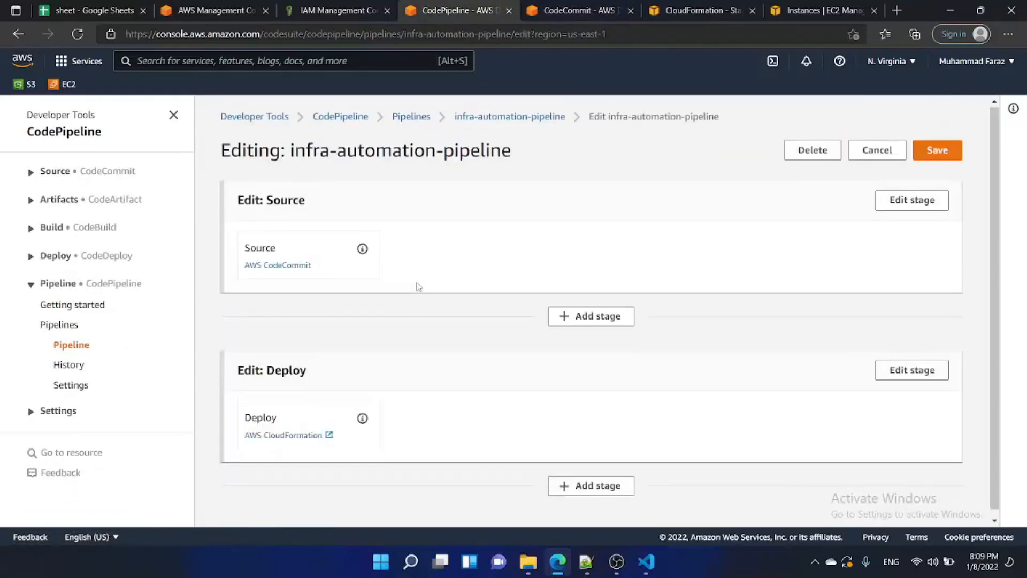
{"action": "scroll", "coordinate": [416, 287], "scroll_direction": "down", "scroll_amount": 1}
{"action": "left_click", "coordinate": [910, 365]}
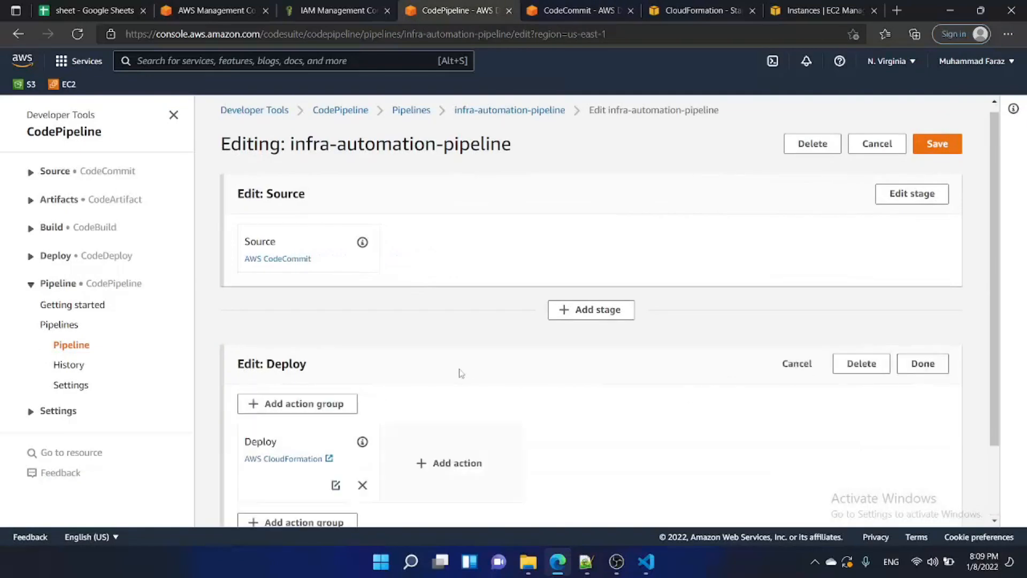
{"action": "scroll", "coordinate": [374, 377], "scroll_direction": "down", "scroll_amount": 1}
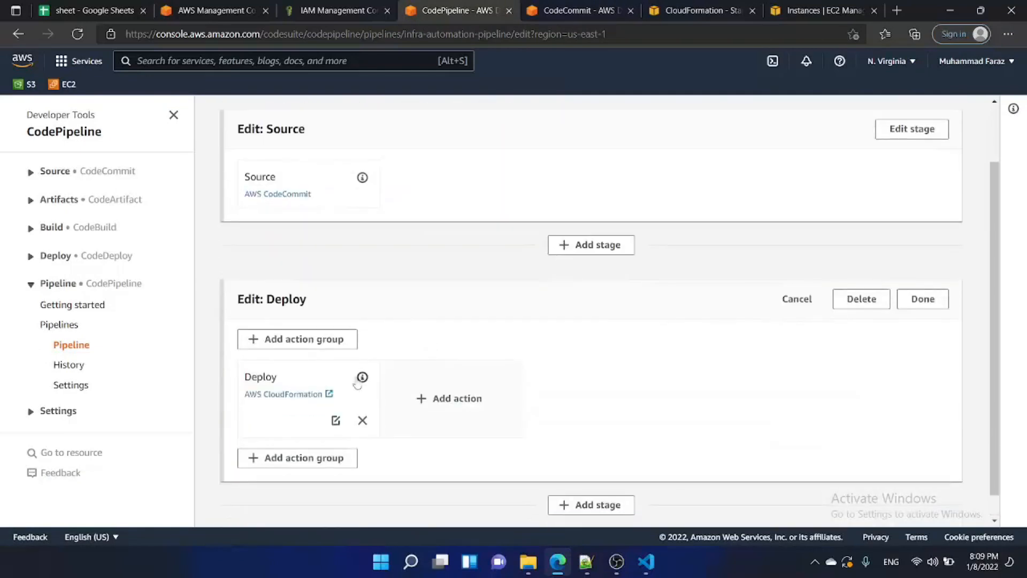
{"action": "left_click", "coordinate": [336, 421]}
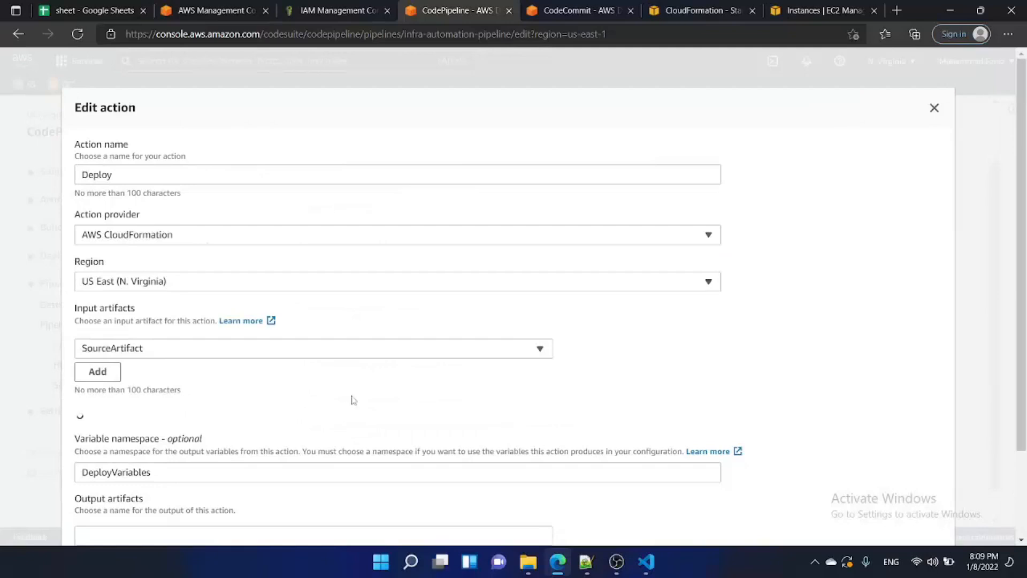
Copy the sample { "parameterName": "value" } into the Deploy action's advanced parameter overrides
{"action": "scroll", "coordinate": [321, 407], "scroll_direction": "down", "scroll_amount": 10}
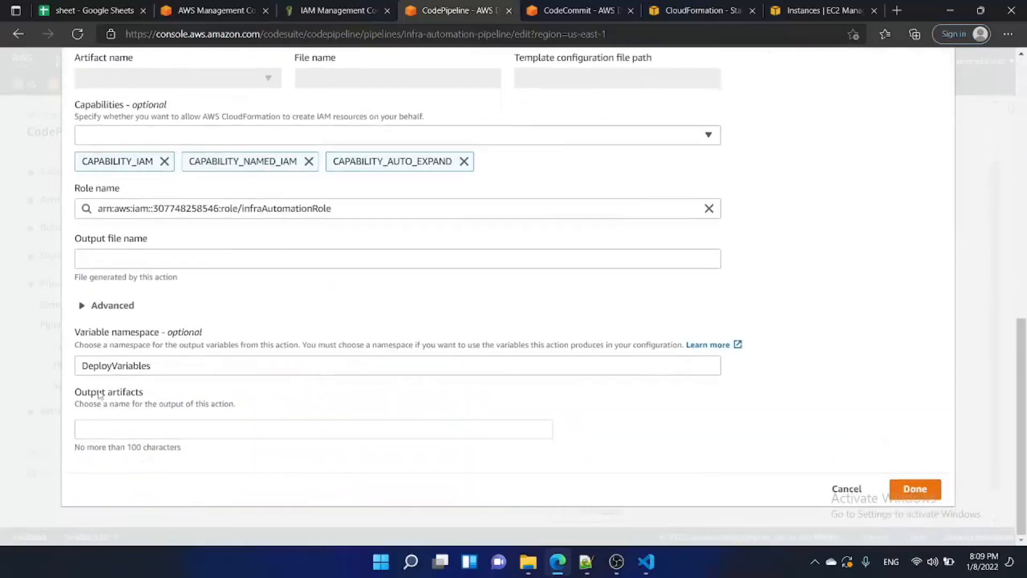
{"action": "left_click", "coordinate": [120, 309]}
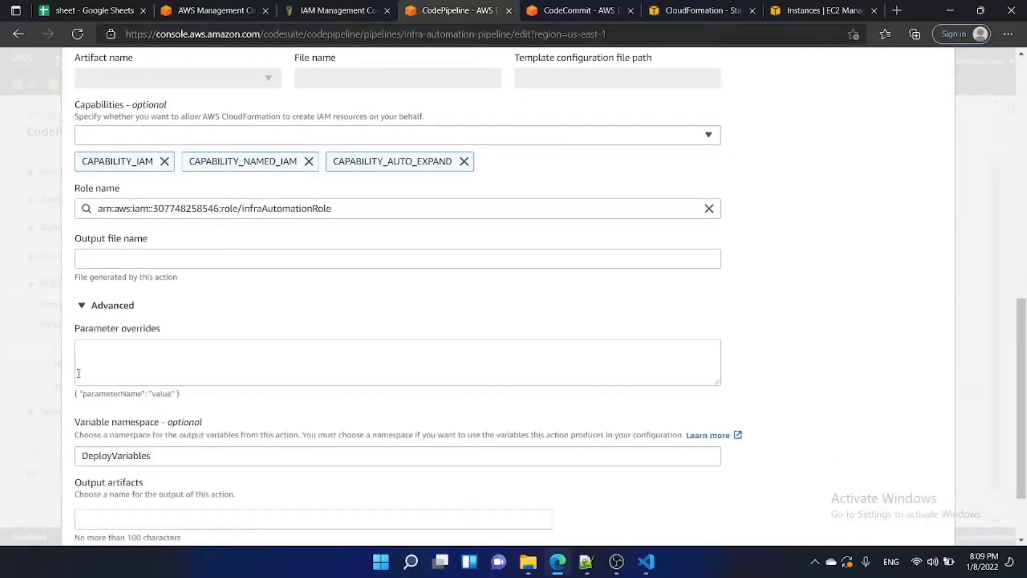
{"action": "triple_click", "coordinate": [195, 395]}
{"action": "left_click", "coordinate": [205, 363]}
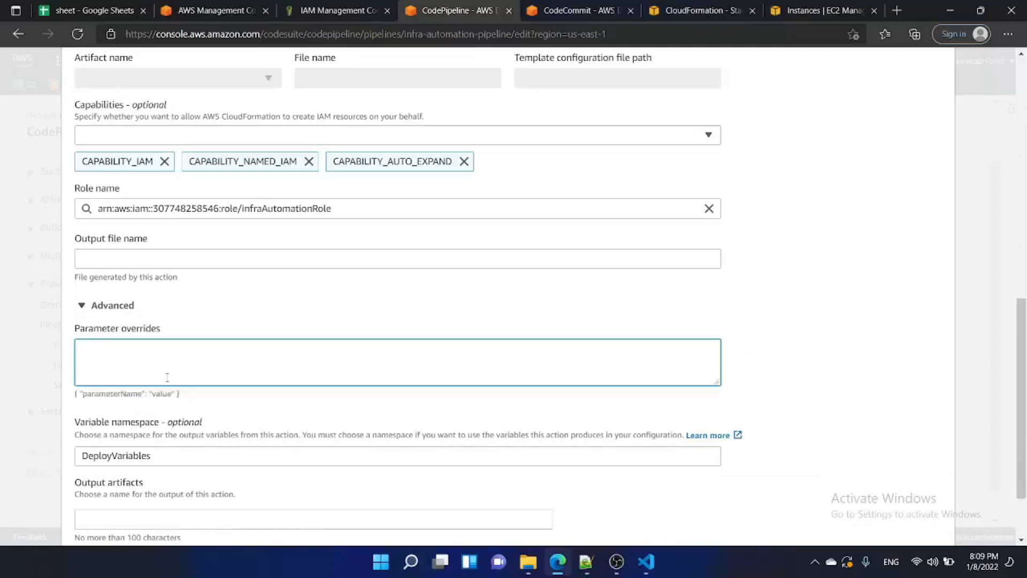
{"action": "left_click_drag", "start_coordinate": [182, 395], "coordinate": [75, 399]}
{"action": "key", "text": "ctrl+c"}
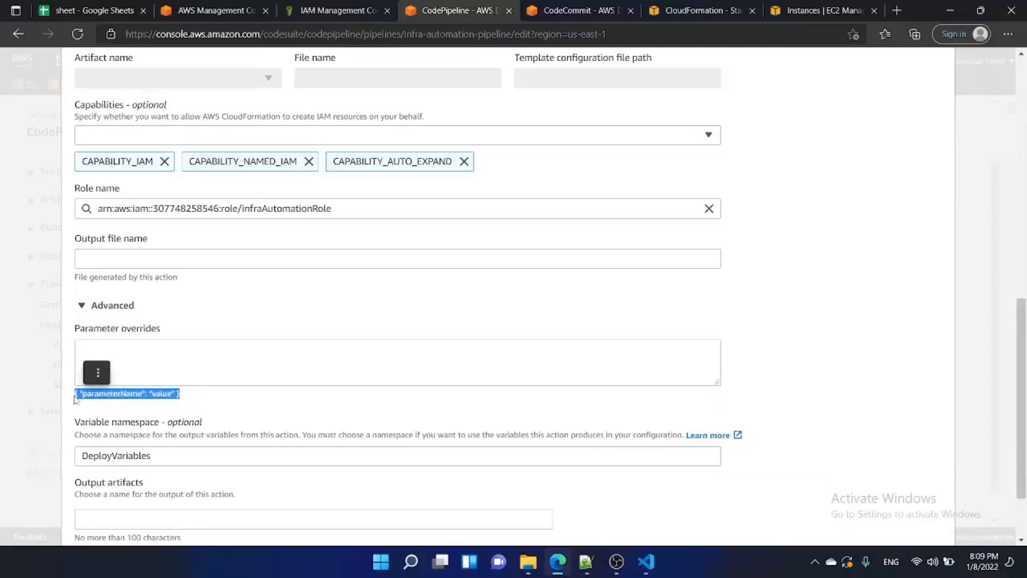
{"action": "left_click", "coordinate": [139, 366]}
{"action": "key", "text": "ctrl+v"}
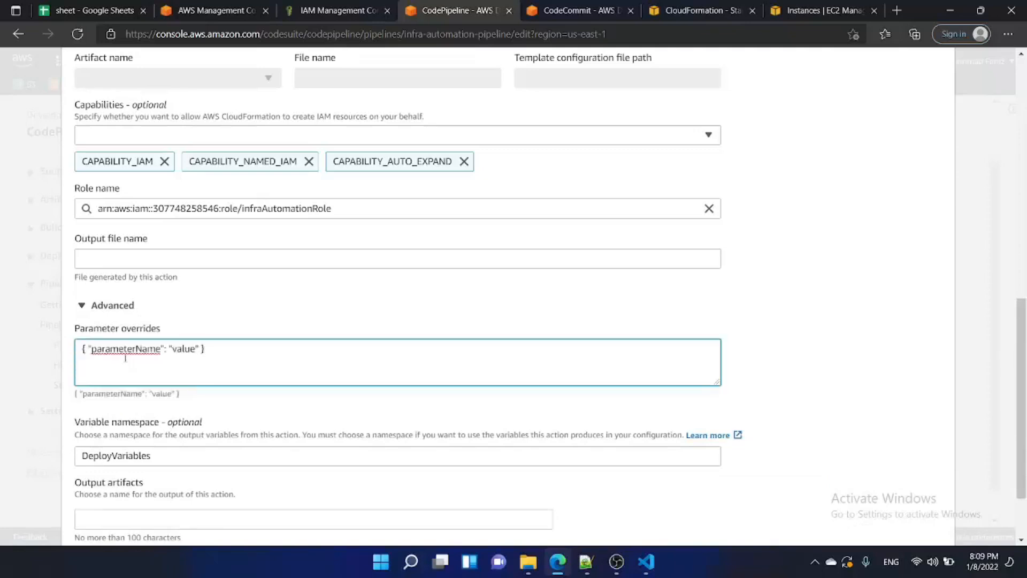
Change the parameter override to { "InstanceType": "t2.micro" }
{"action": "double_click", "coordinate": [125, 350]}
{"action": "type", "text": "Instance"}
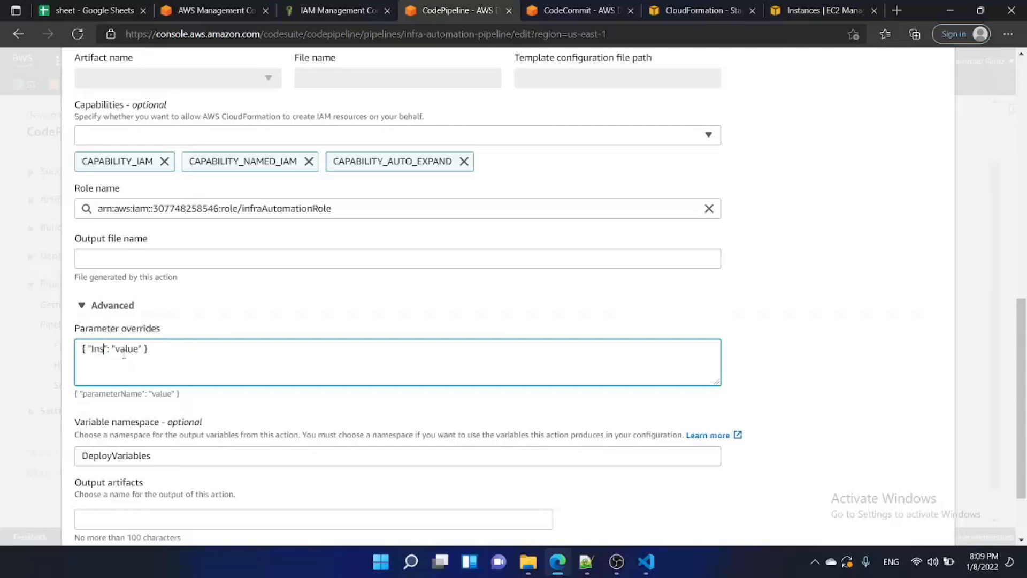
{"action": "type", "text": "Tyep"}
{"action": "double_click", "coordinate": [124, 350]}
{"action": "type", "text": "InstanceType"}
{"action": "key", "text": "End"}
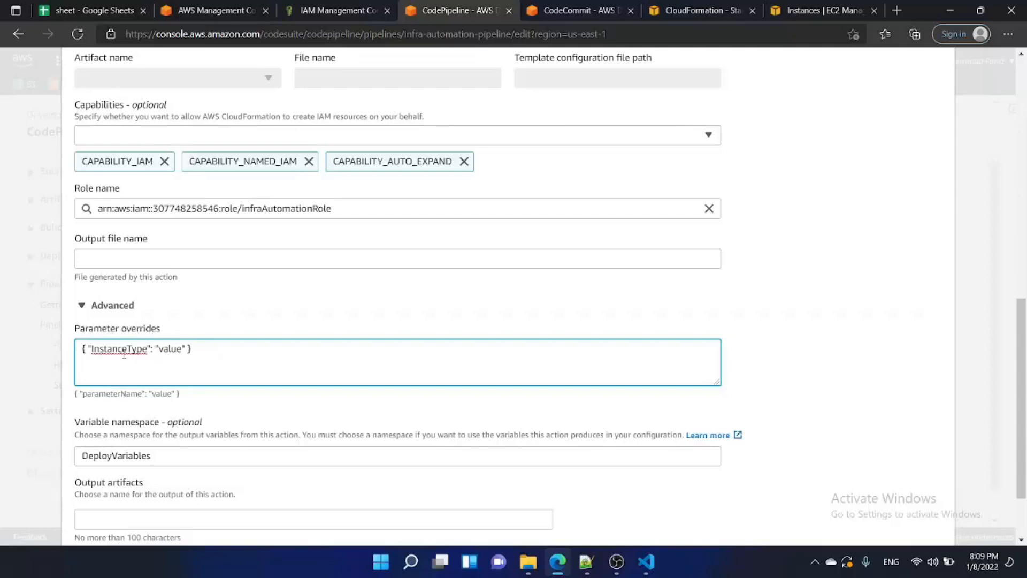
{"action": "double_click", "coordinate": [172, 349]}
{"action": "type", "text": "t2.micro"}
{"action": "triple_click", "coordinate": [92, 349]}
{"action": "double_click", "coordinate": [92, 349]}
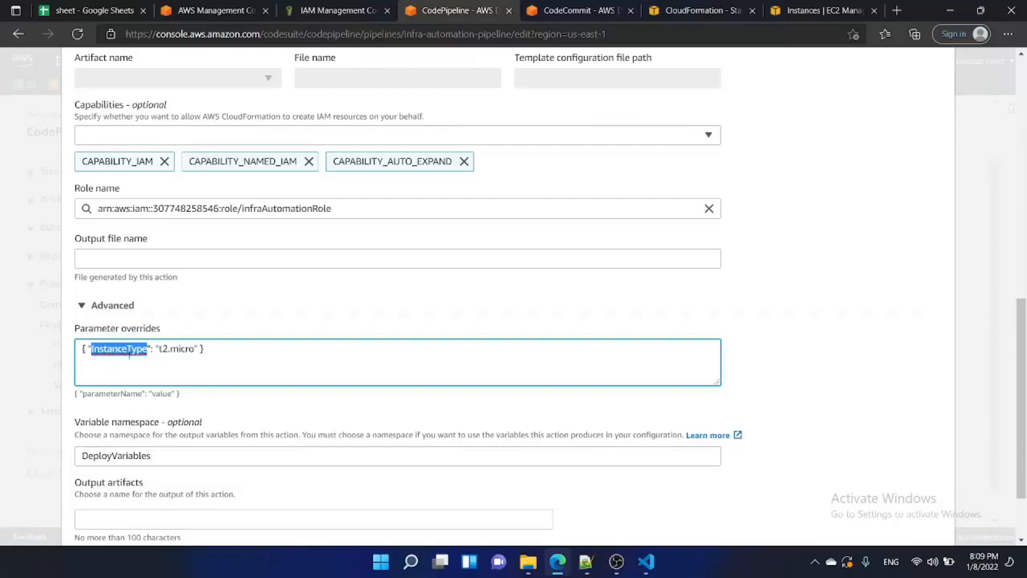
Apply the edited Deploy action and save the changes to infra-automation-pipeline
{"action": "scroll", "coordinate": [241, 423], "scroll_direction": "down", "scroll_amount": 2}
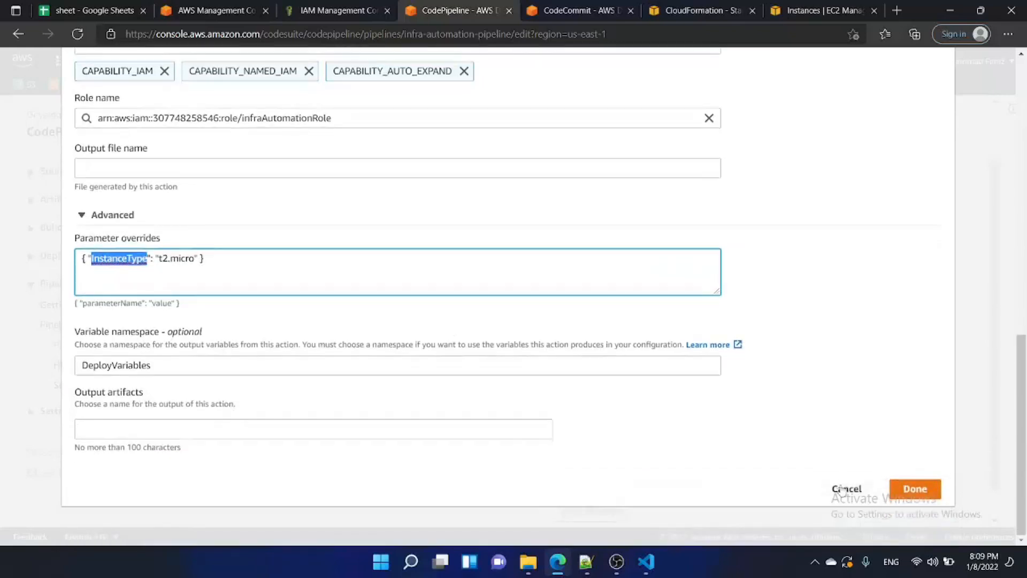
{"action": "left_click", "coordinate": [904, 497]}
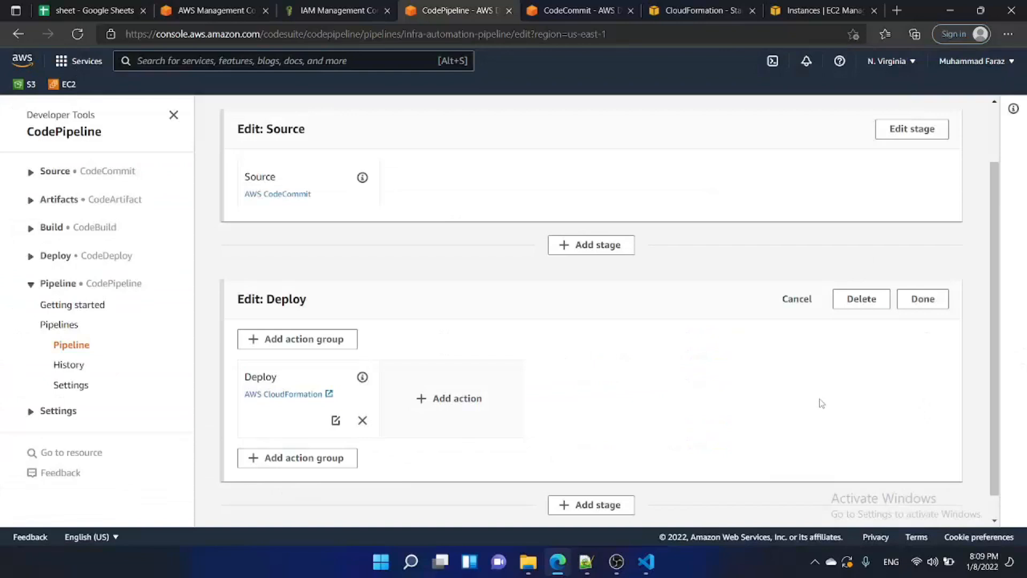
{"action": "left_click", "coordinate": [938, 151]}
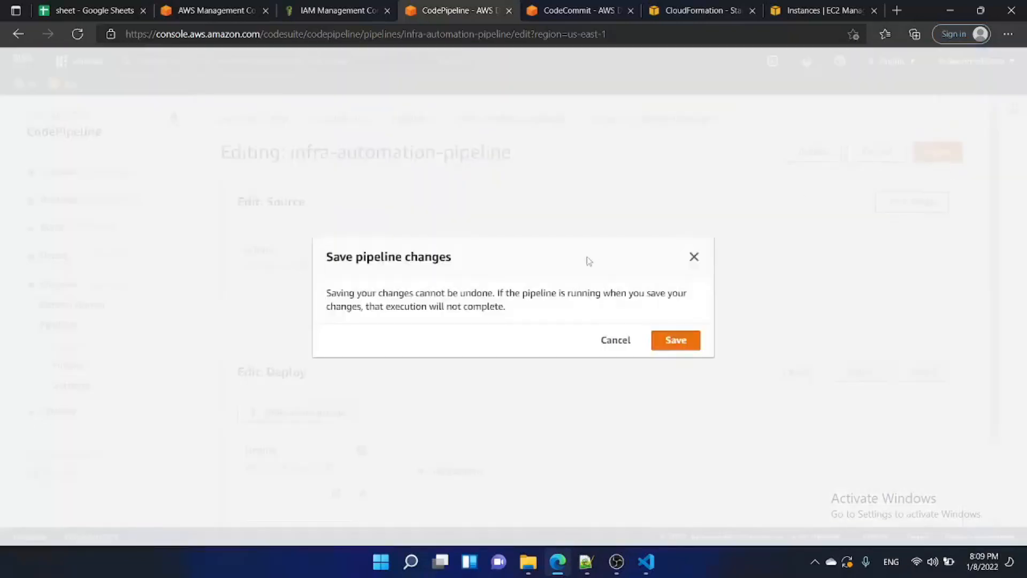
{"action": "left_click", "coordinate": [669, 341]}
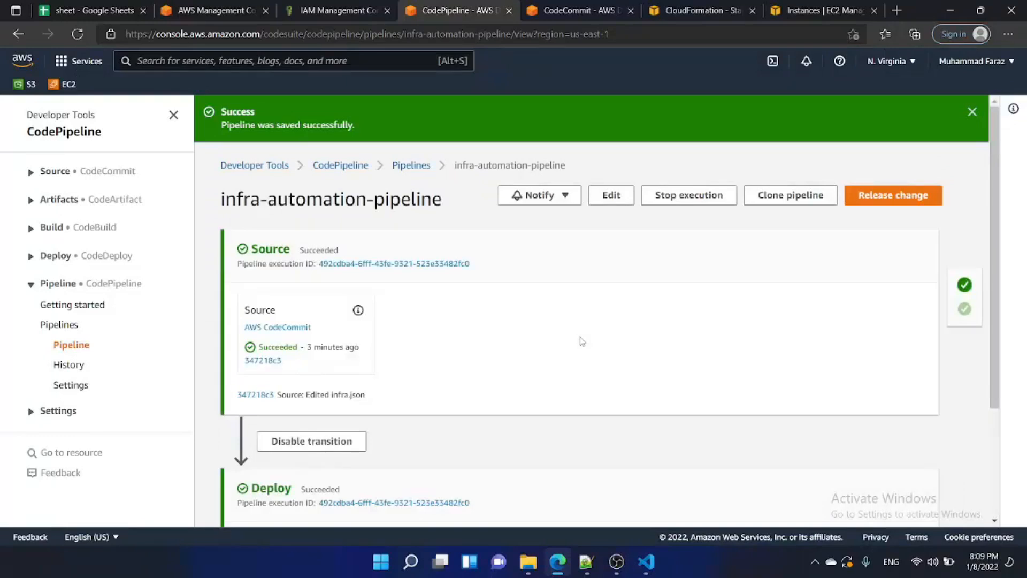
Review the InstanceType default in infrarepo's infra.json and examine the saved pipeline's Source and Deploy stages
{"action": "left_click", "coordinate": [599, 10]}
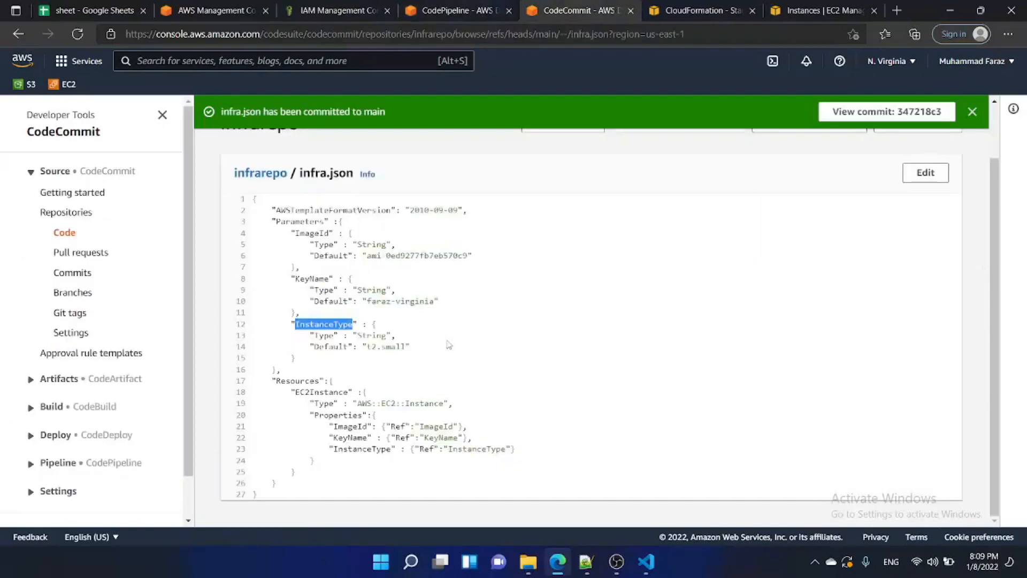
{"action": "left_click", "coordinate": [466, 10]}
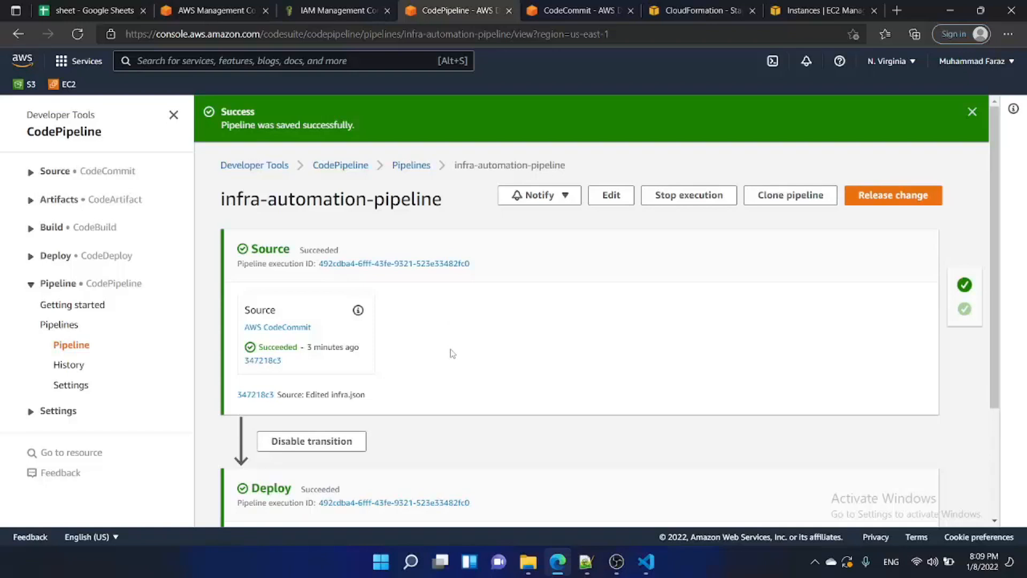
{"action": "scroll", "coordinate": [452, 353], "scroll_direction": "down", "scroll_amount": 2}
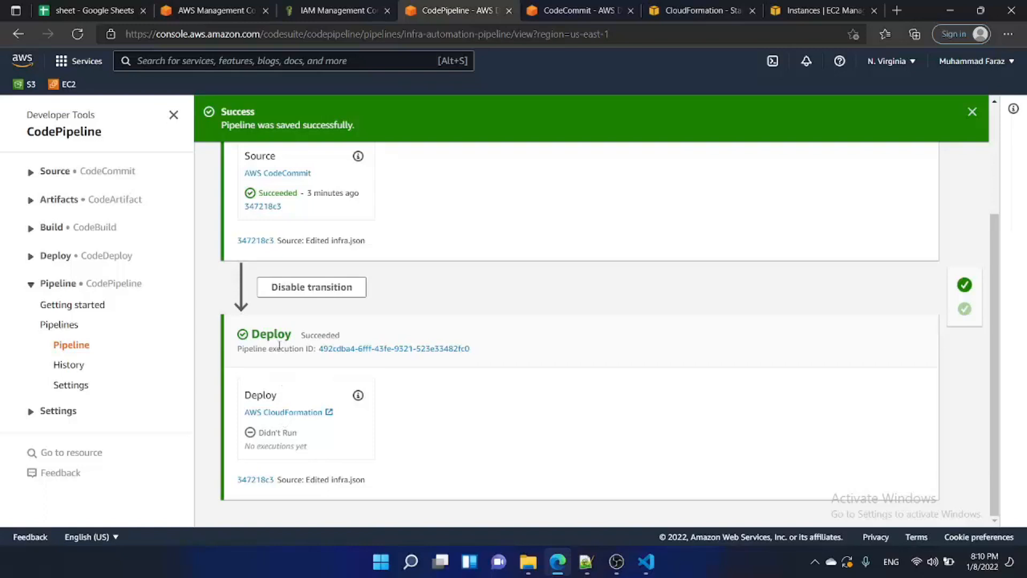
{"action": "scroll", "coordinate": [269, 336], "scroll_direction": "up", "scroll_amount": 3}
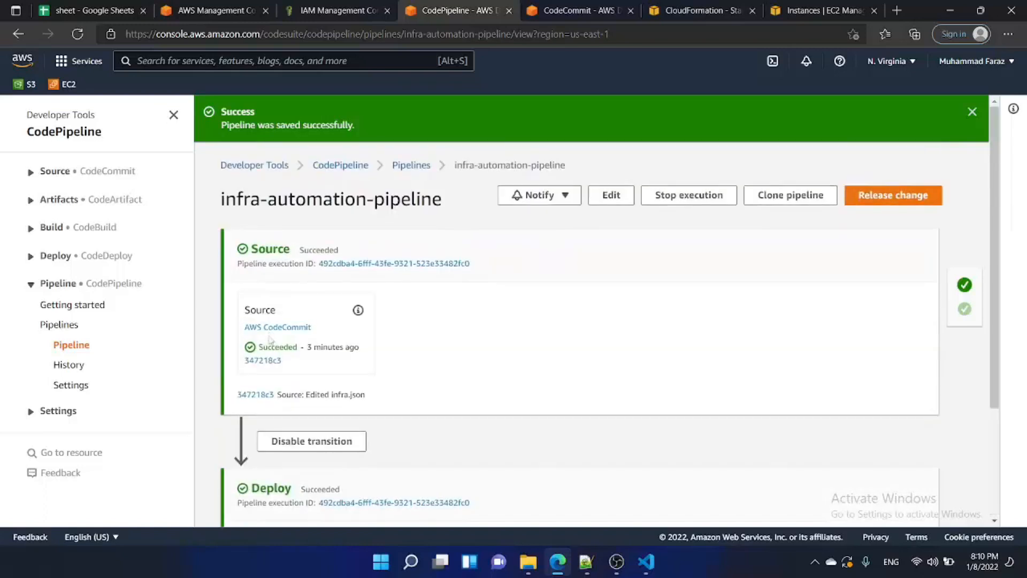
Release the most recent change through infra-automation-pipeline and check the progress of its Source and Deploy stages
{"action": "left_click", "coordinate": [887, 198]}
{"action": "left_click", "coordinate": [667, 347]}
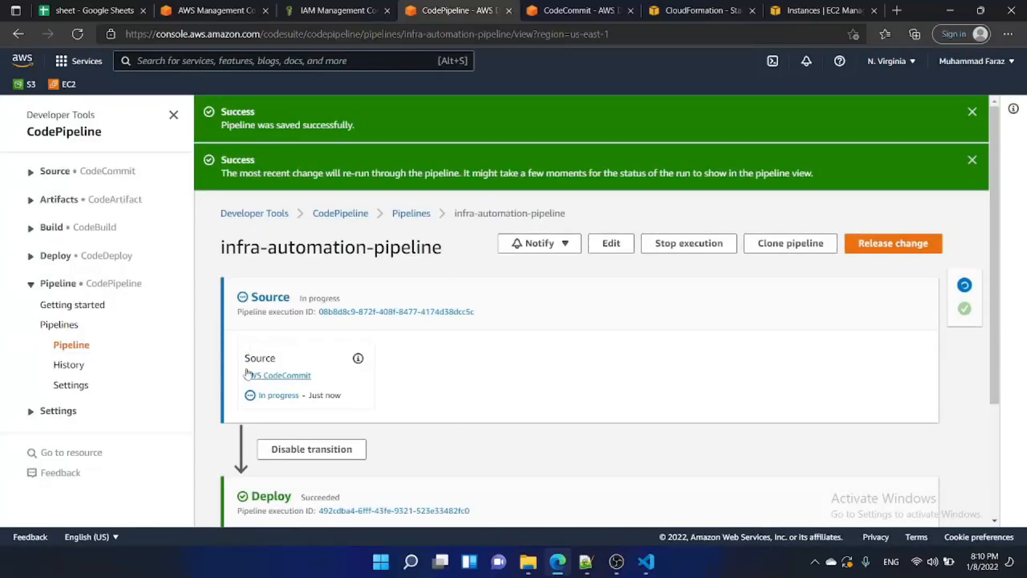
{"action": "scroll", "coordinate": [266, 390], "scroll_direction": "down", "scroll_amount": 3}
{"action": "scroll", "coordinate": [277, 300], "scroll_direction": "up", "scroll_amount": 2}
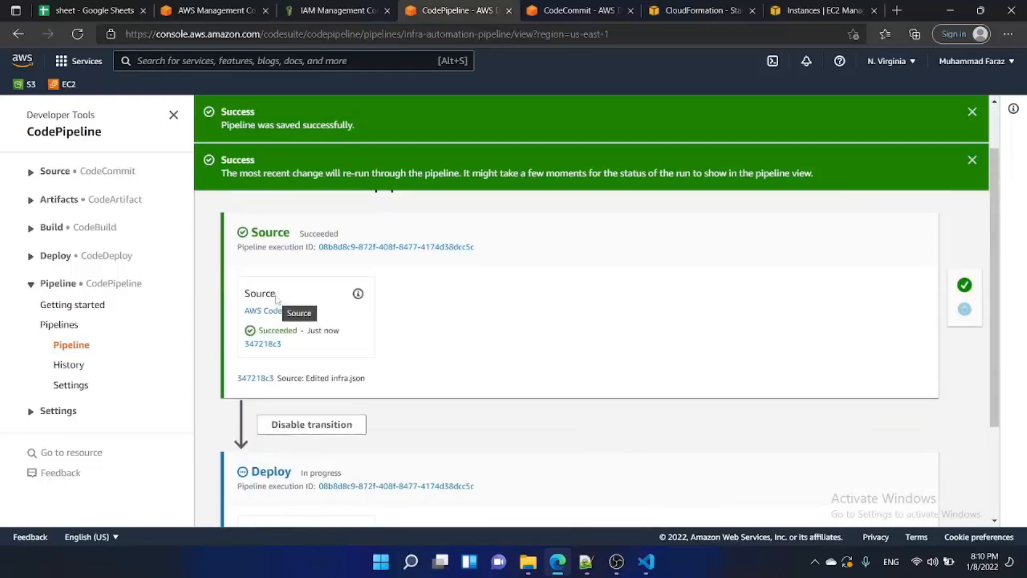
{"action": "scroll", "coordinate": [323, 399], "scroll_direction": "down", "scroll_amount": 2}
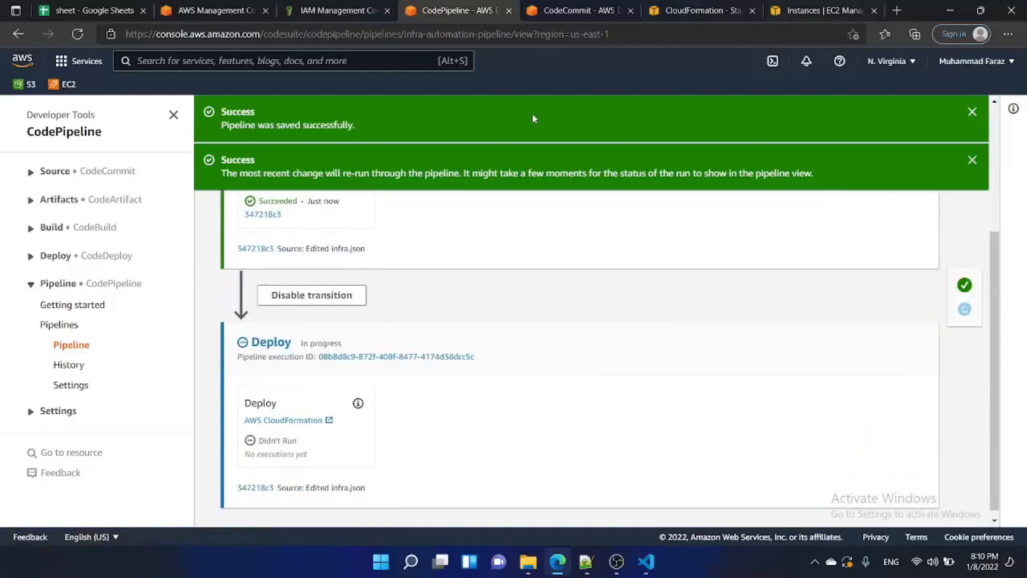
Refresh the CloudFormation stack list and infrastack events, and reload the EC2 instances list to check the update
{"action": "left_click", "coordinate": [704, 8]}
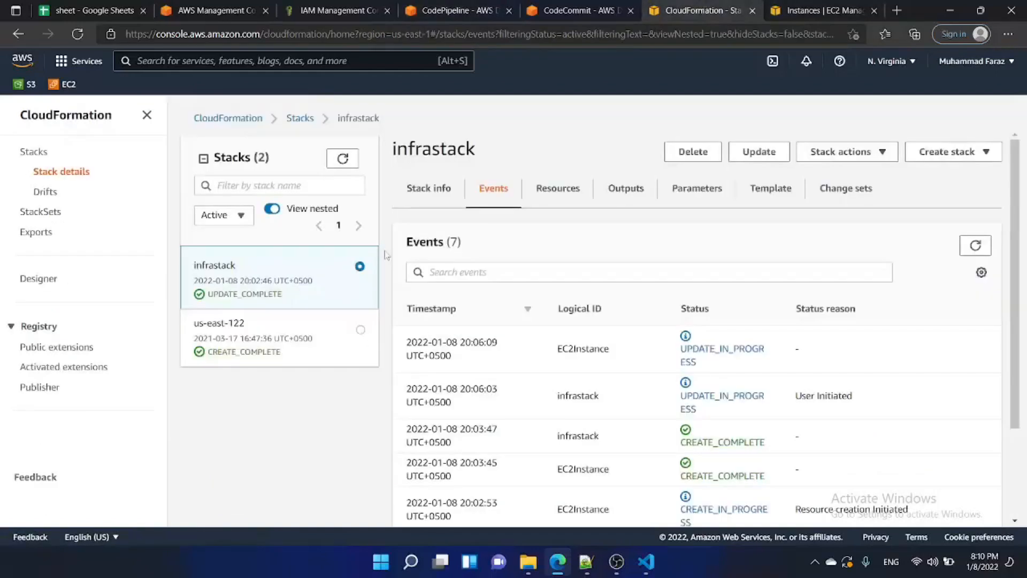
{"action": "left_click", "coordinate": [343, 158]}
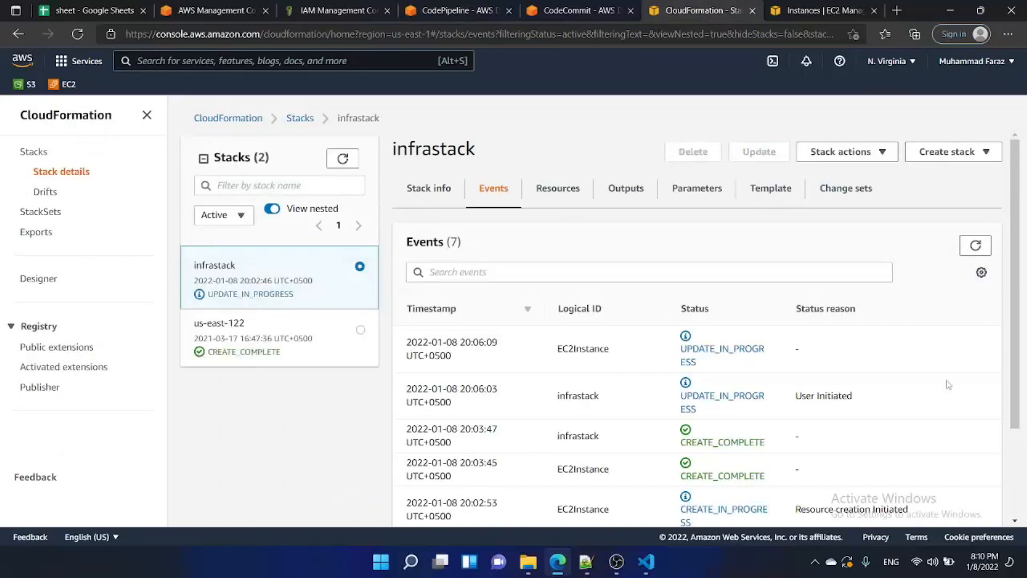
{"action": "left_click", "coordinate": [977, 244]}
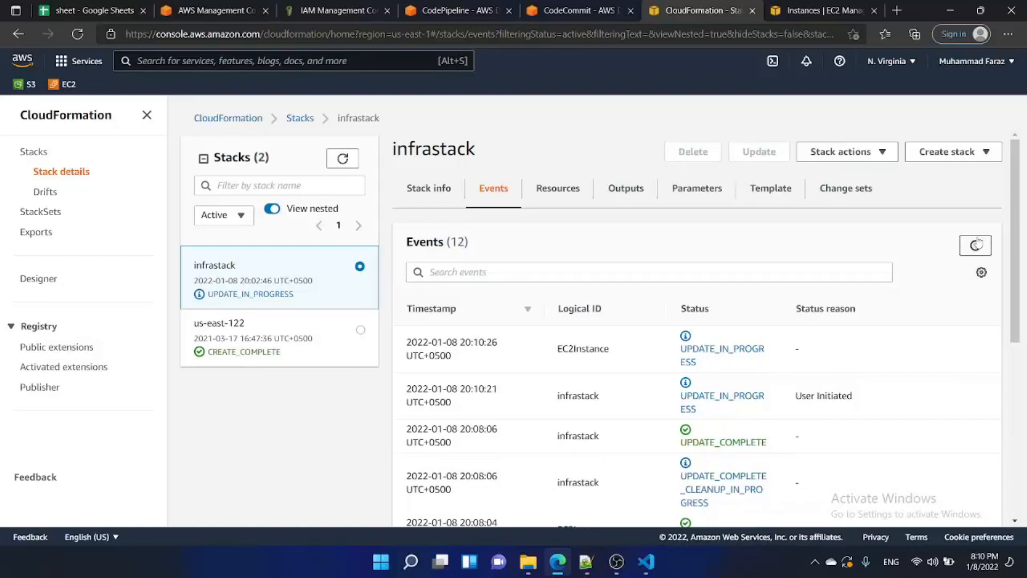
{"action": "left_click", "coordinate": [840, 7]}
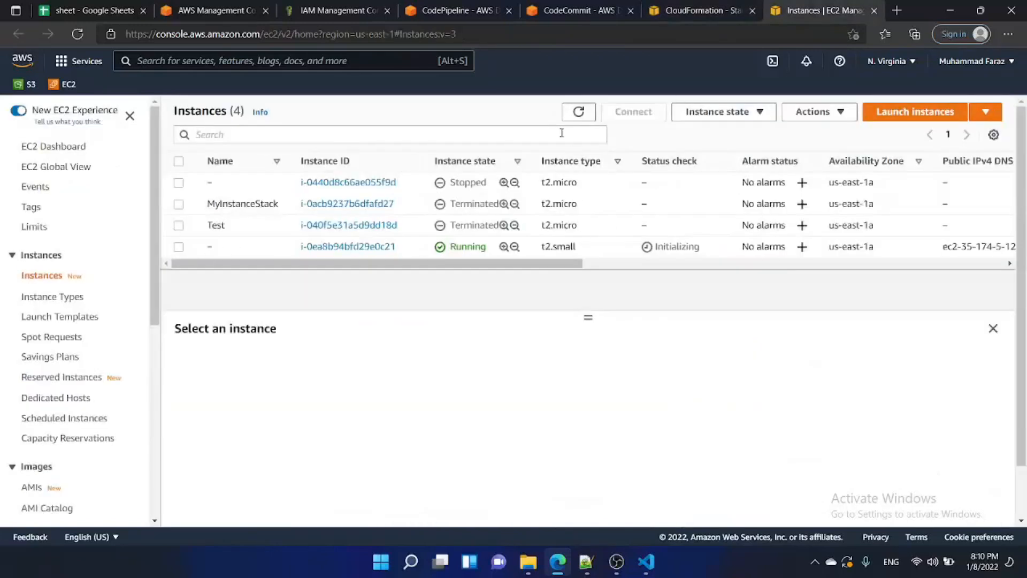
{"action": "left_click", "coordinate": [579, 111]}
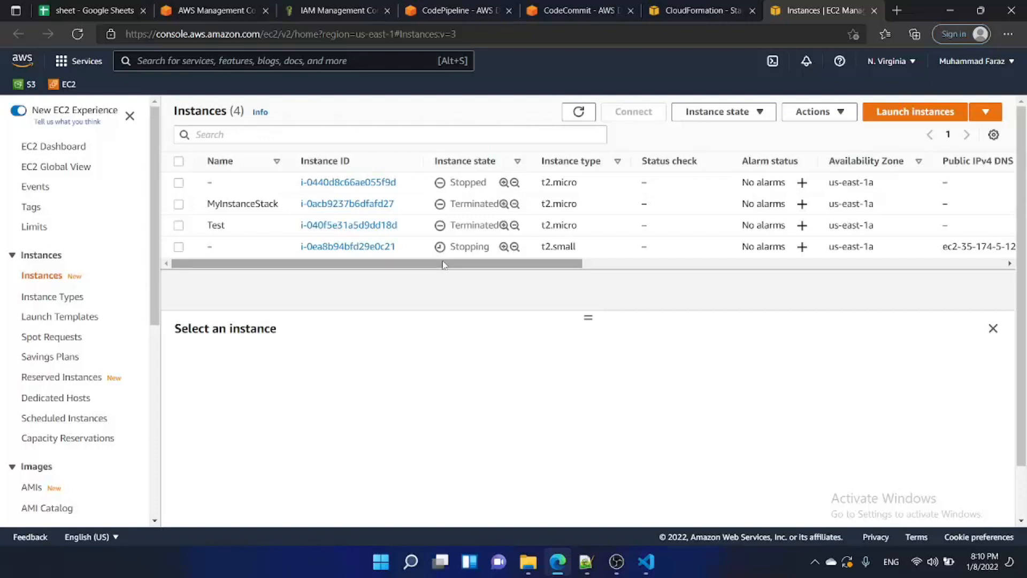
Examine the InstanceType parameter and its default value in infrarepo's infra.json
{"action": "left_click", "coordinate": [584, 8]}
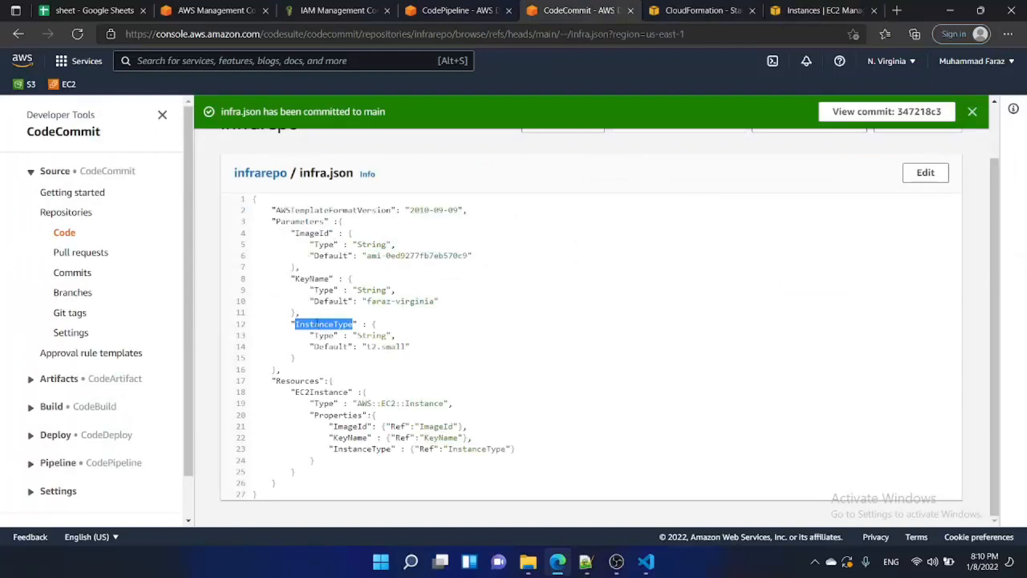
{"action": "left_click", "coordinate": [371, 346]}
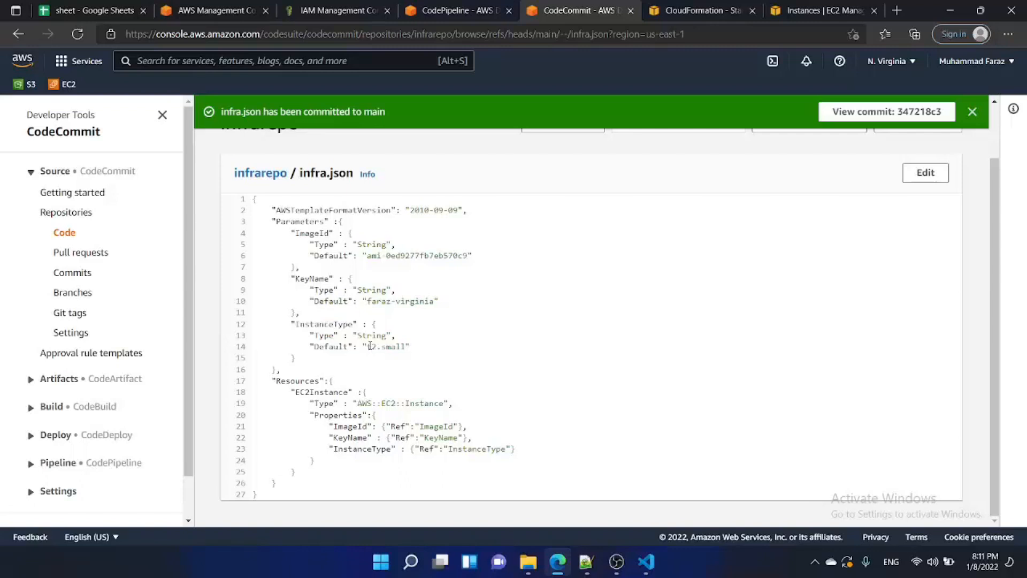
{"action": "double_click", "coordinate": [323, 324]}
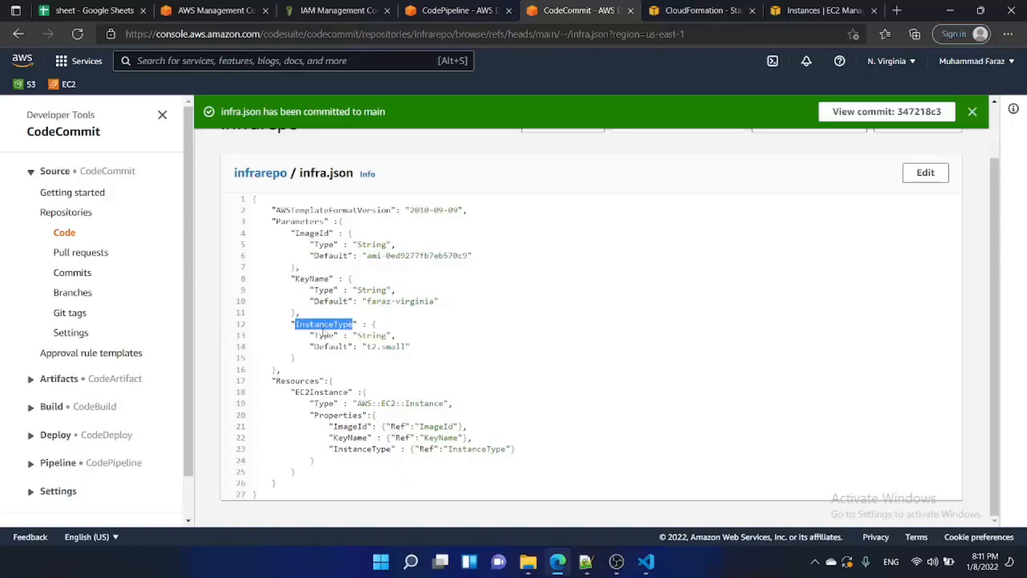
Refresh the infrastack events and check the deployed instance's state and type in the EC2 instances list
{"action": "left_click", "coordinate": [701, 9]}
{"action": "left_click", "coordinate": [976, 245]}
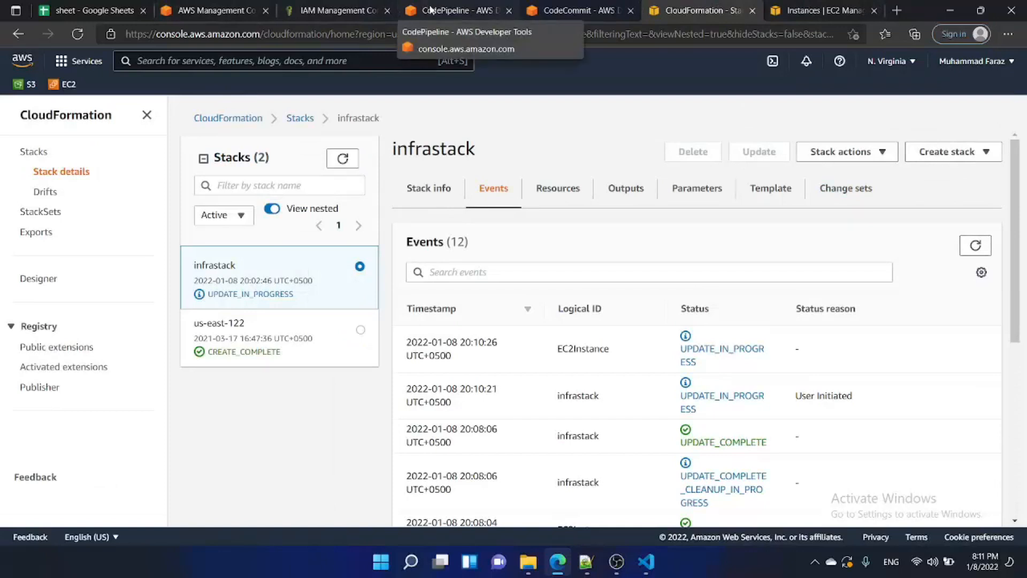
{"action": "left_click", "coordinate": [818, 10]}
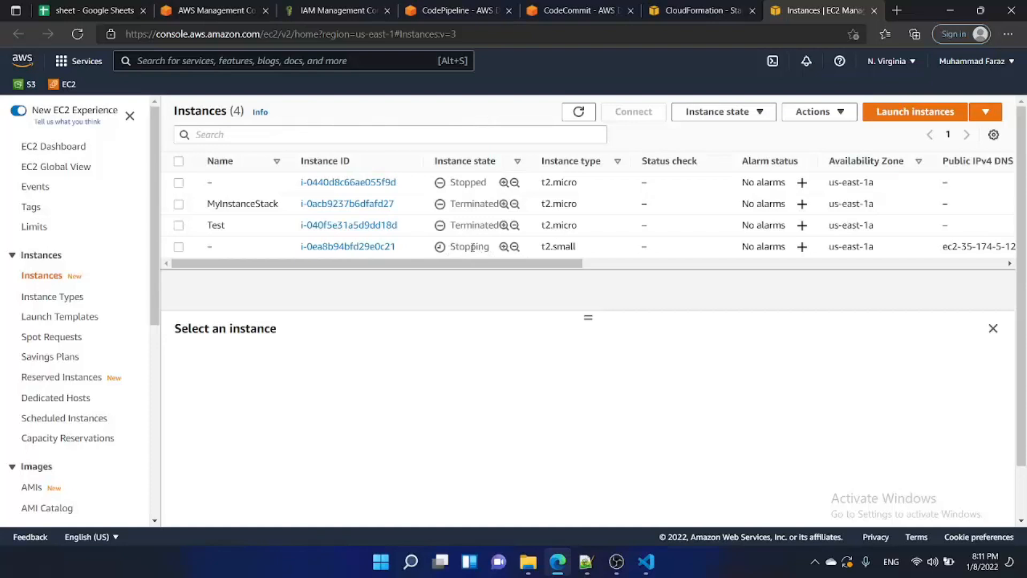
Refresh the infrastack events and the CloudFormation stack list again, and reload the EC2 instances list
{"action": "left_click", "coordinate": [673, 8]}
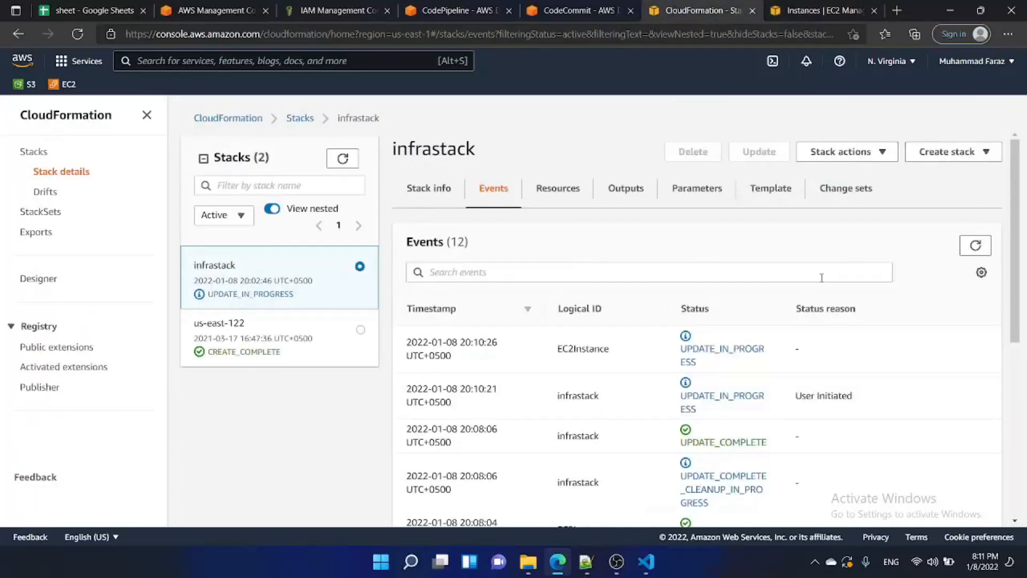
{"action": "left_click", "coordinate": [976, 246]}
{"action": "left_click", "coordinate": [342, 161]}
{"action": "left_click", "coordinate": [357, 162]}
{"action": "key", "text": "ctrl+Tab"}
{"action": "left_click", "coordinate": [577, 110]}
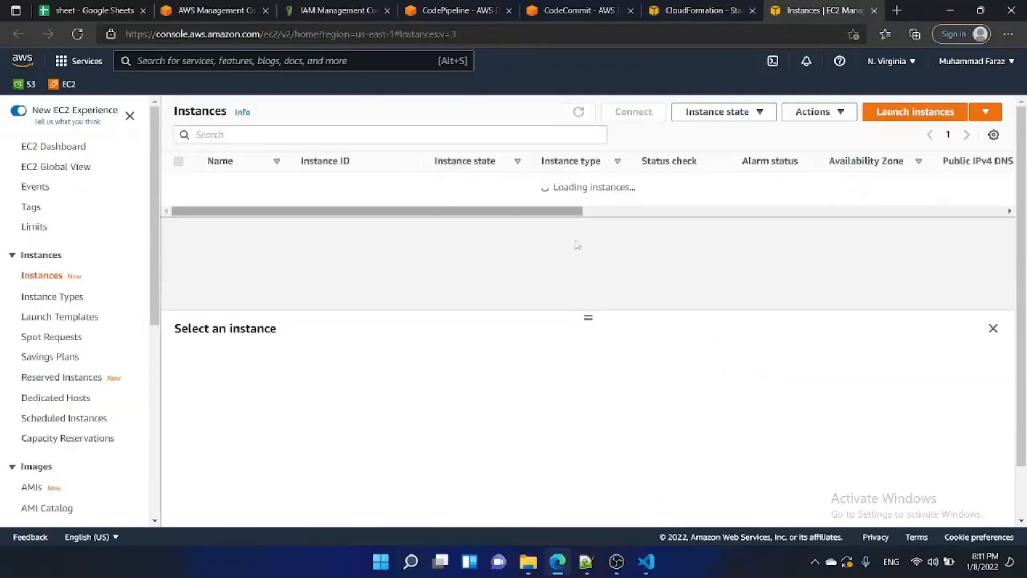
Reload the EC2 instances list, and dismiss both success notifications in infra-automation-pipeline to check its Deploy stage
{"action": "left_click", "coordinate": [578, 111]}
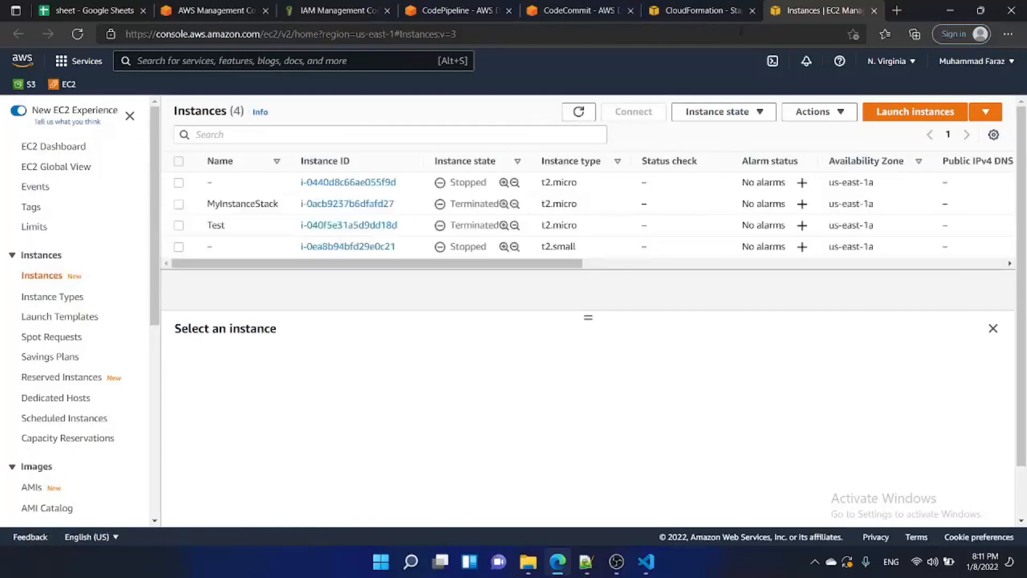
{"action": "left_click", "coordinate": [480, 8]}
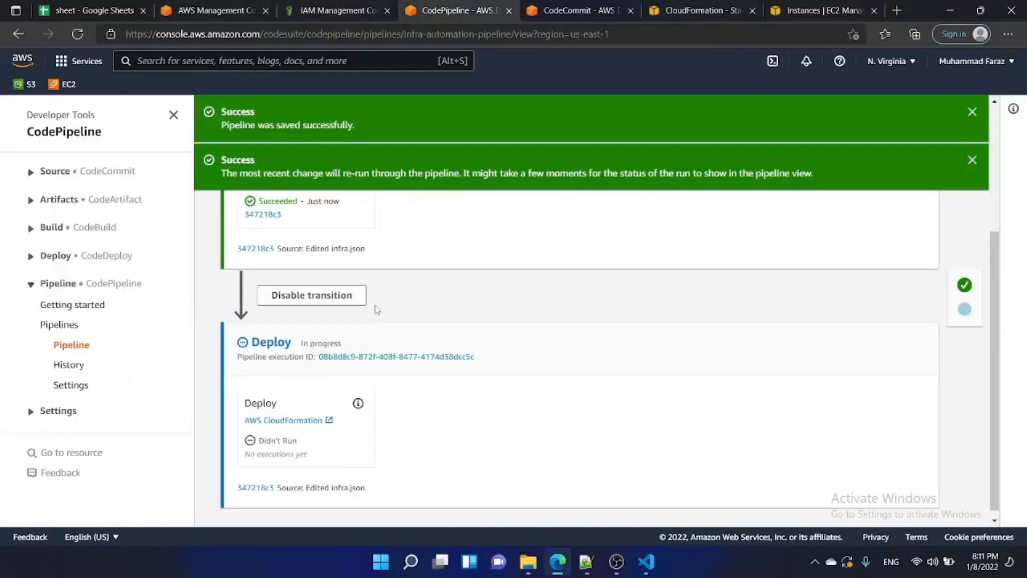
{"action": "left_click", "coordinate": [972, 111]}
{"action": "left_click", "coordinate": [972, 112]}
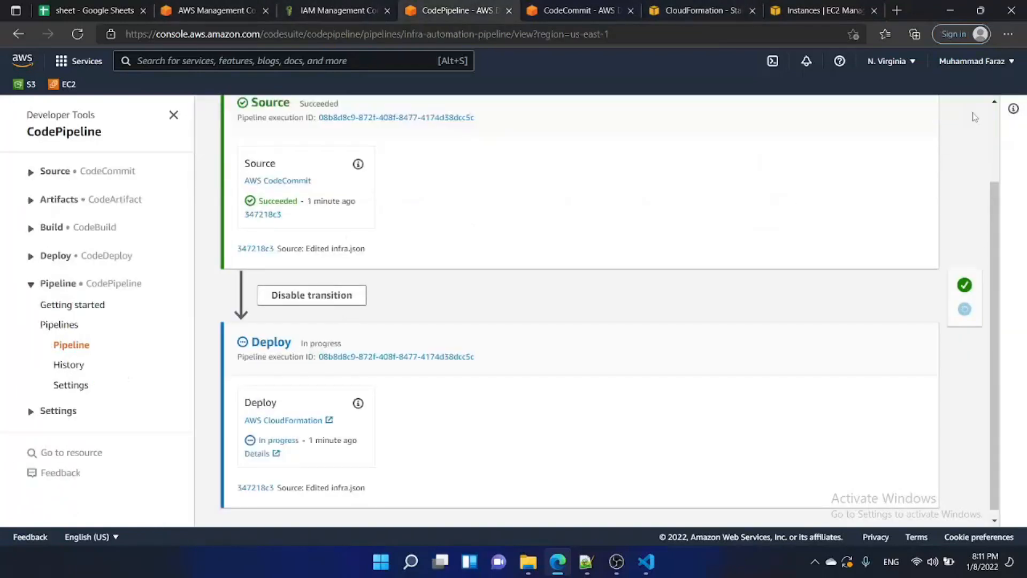
Check the infrastack events in CloudFormation and reload the EC2 instances list to inspect the deployed instance's type
{"action": "left_click", "coordinate": [717, 7]}
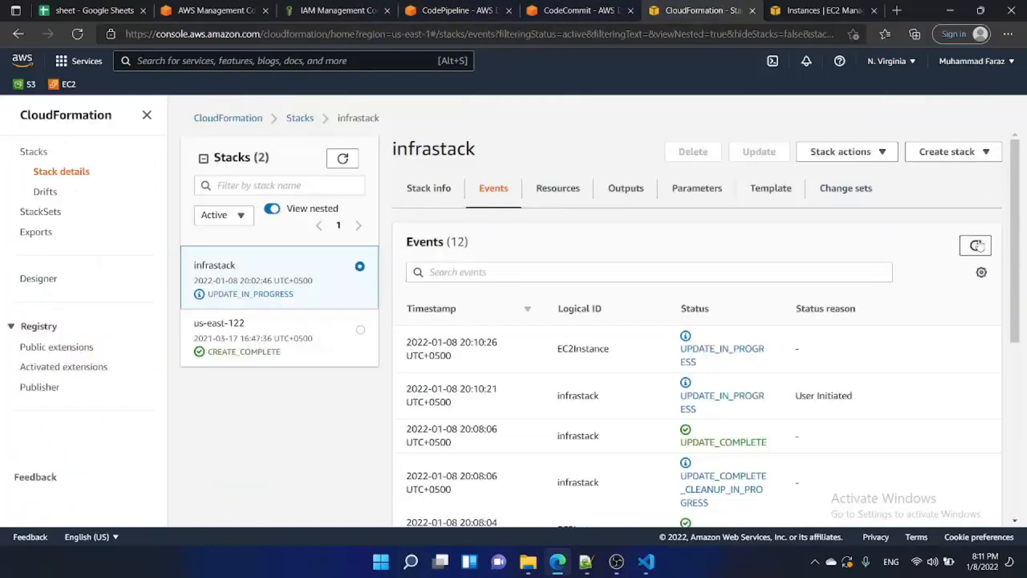
{"action": "left_click", "coordinate": [819, 10]}
{"action": "left_click", "coordinate": [578, 111]}
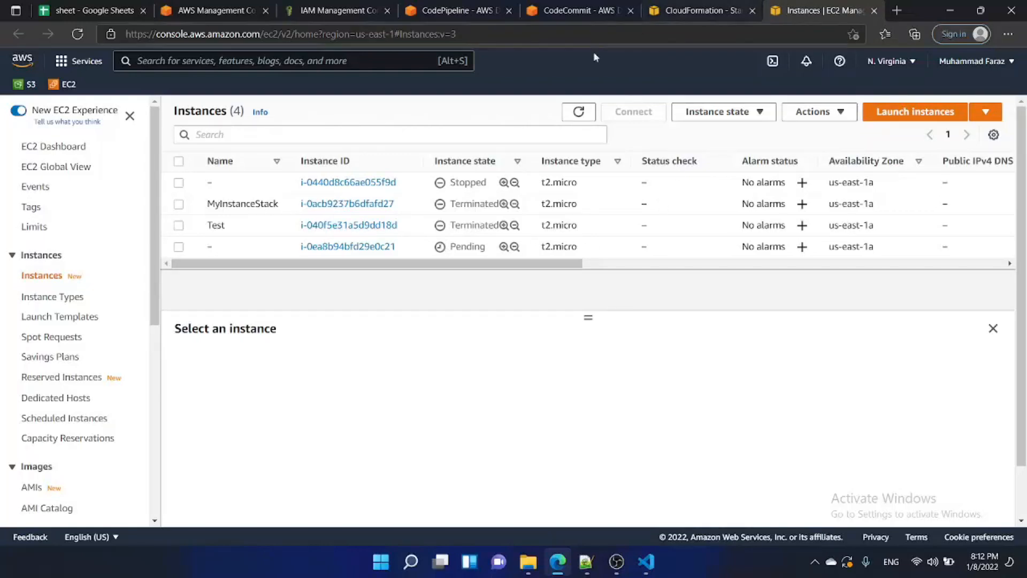
Compare the InstanceType default in infrarepo's infra.json with the deployed instance's type and state in the reloaded EC2 instances list
{"action": "left_click", "coordinate": [582, 11]}
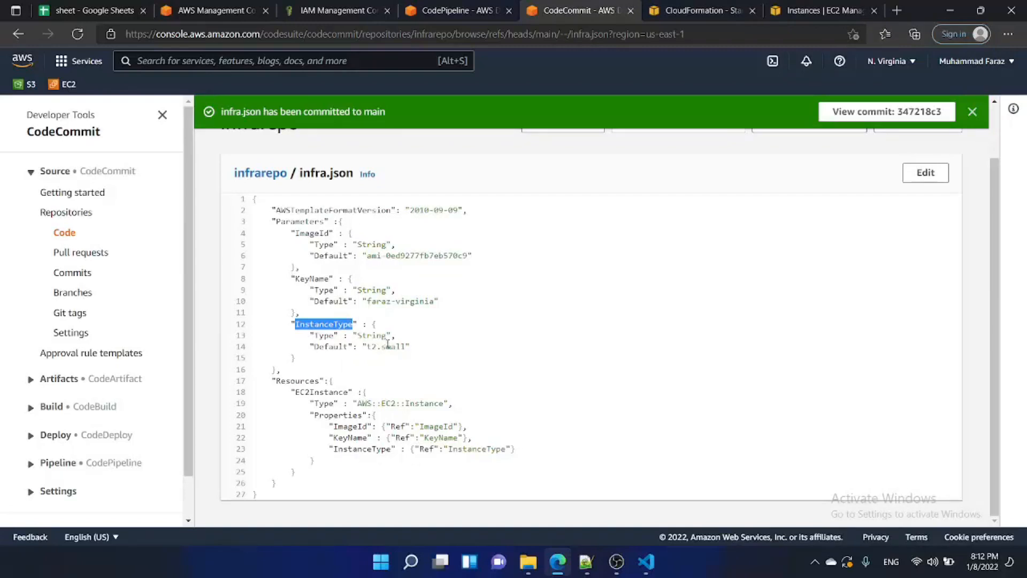
{"action": "key", "text": "ctrl+Tab"}
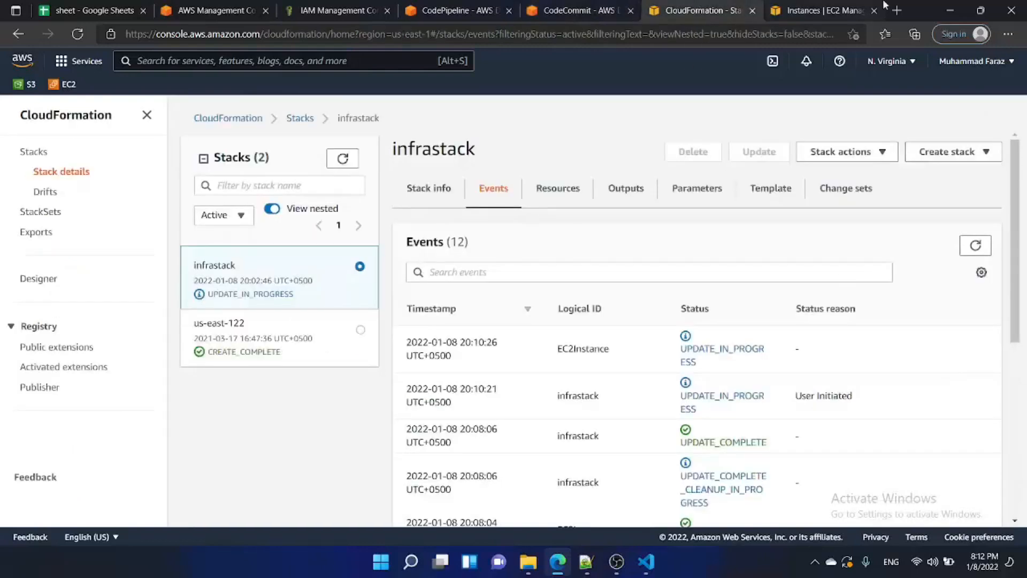
{"action": "key", "text": "ctrl+Tab"}
{"action": "left_click", "coordinate": [578, 112]}
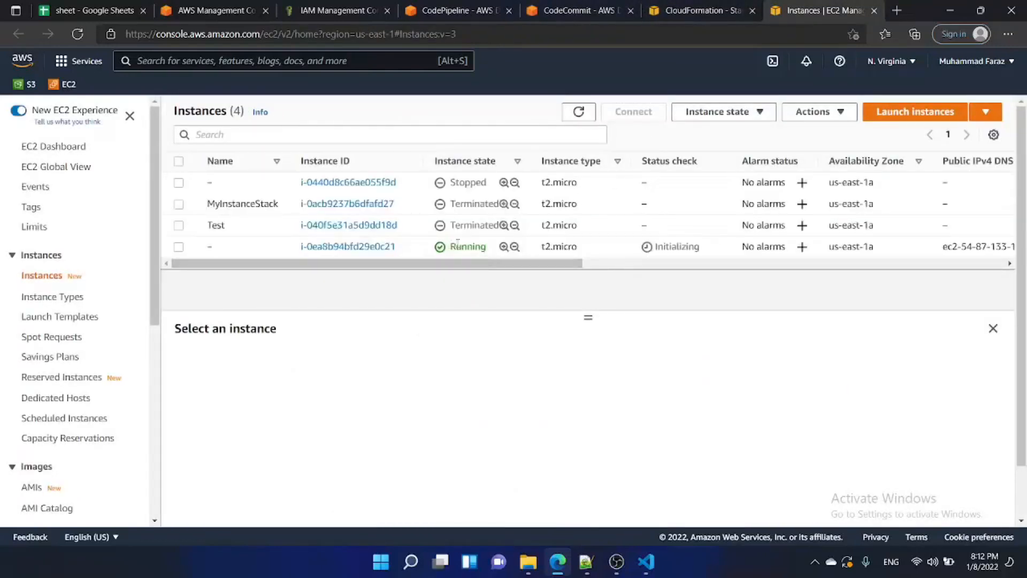
Refresh the CloudFormation stack list repeatedly and reload the infrastack events to check the stack's update status
{"action": "key", "text": "ctrl+shift+Tab"}
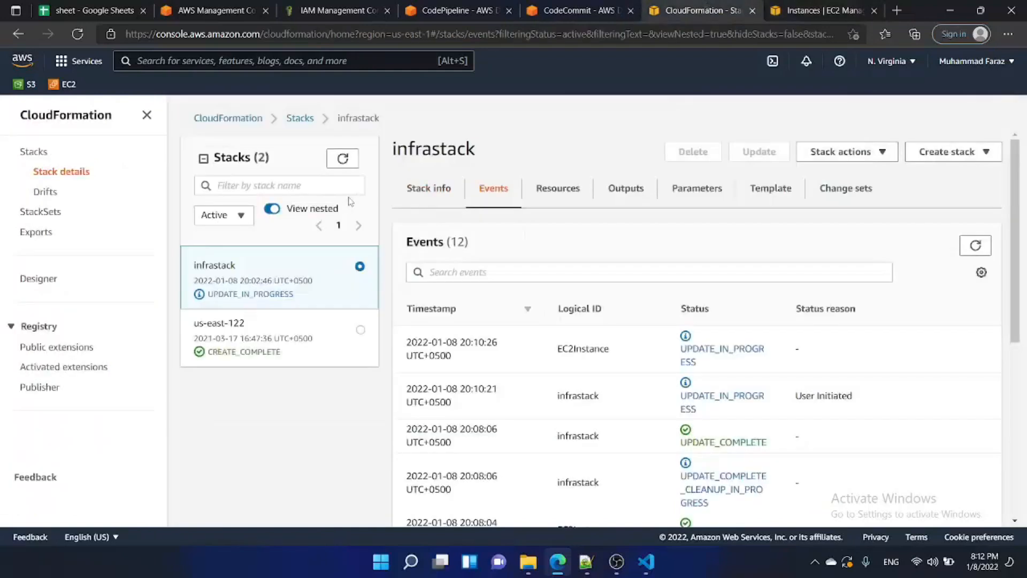
{"action": "left_click", "coordinate": [346, 168]}
{"action": "left_click", "coordinate": [343, 160]}
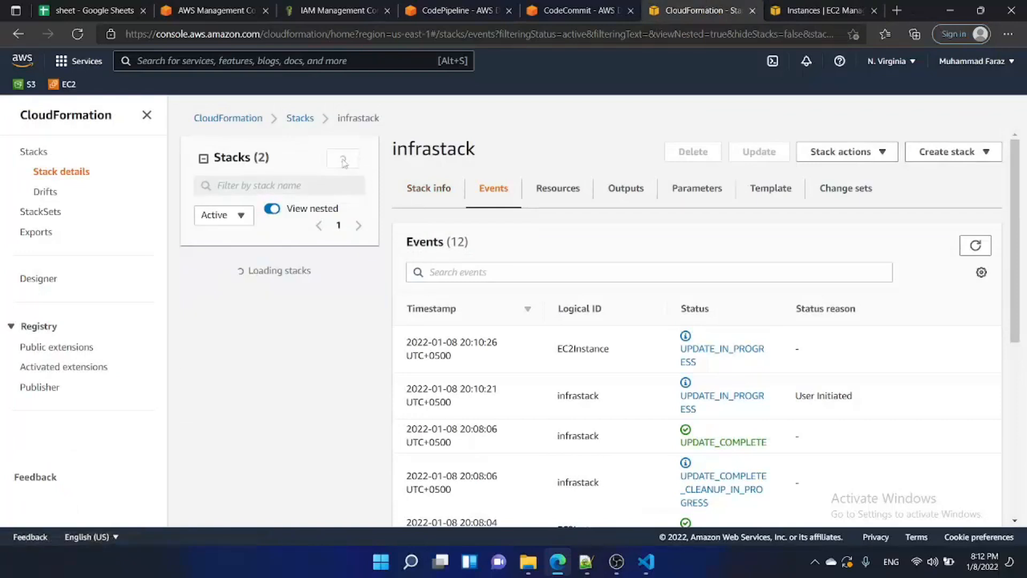
{"action": "left_click", "coordinate": [343, 160]}
{"action": "left_click", "coordinate": [343, 160]}
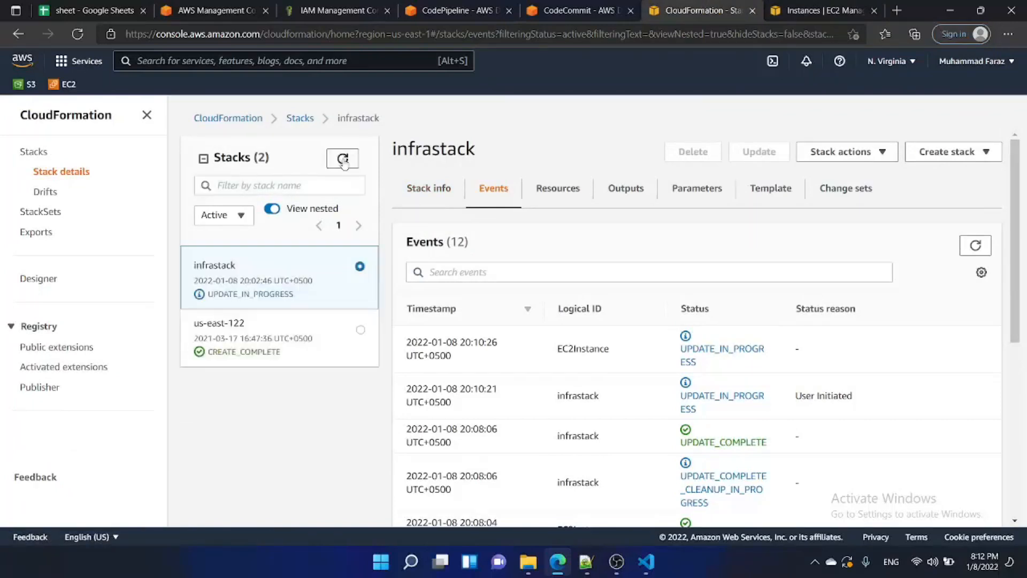
{"action": "left_click", "coordinate": [343, 160]}
{"action": "left_click", "coordinate": [975, 245]}
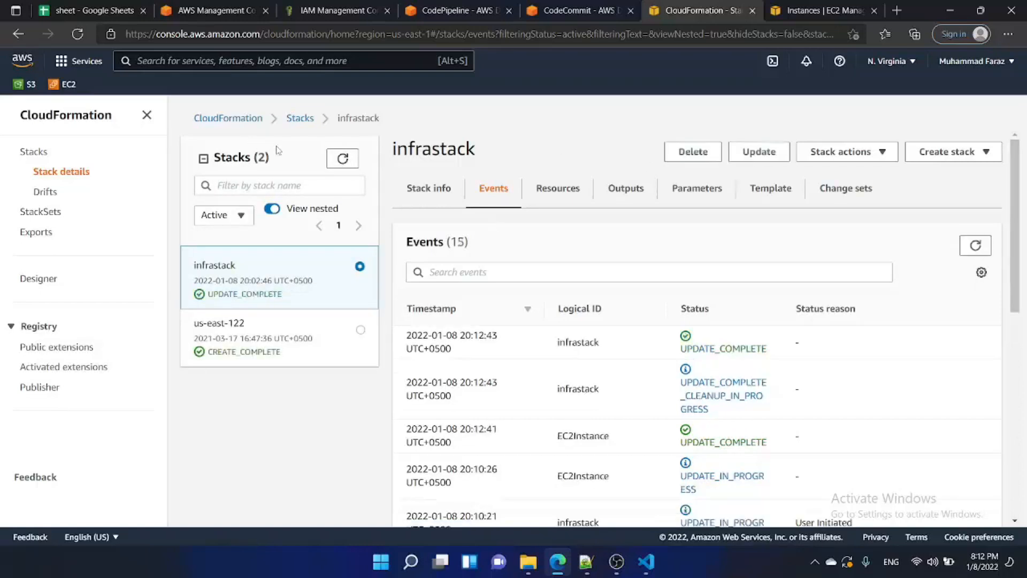
{"action": "left_click", "coordinate": [343, 159]}
Reload the infra-automation-pipeline page in CodePipeline and check the status of its Source and Deploy stages
{"action": "left_click", "coordinate": [459, 16]}
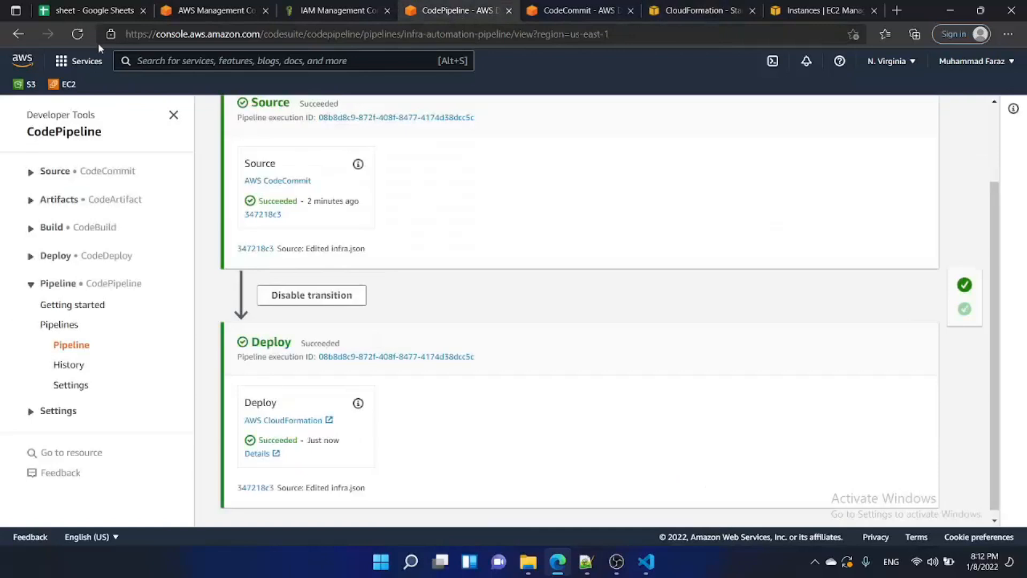
{"action": "left_click", "coordinate": [80, 33]}
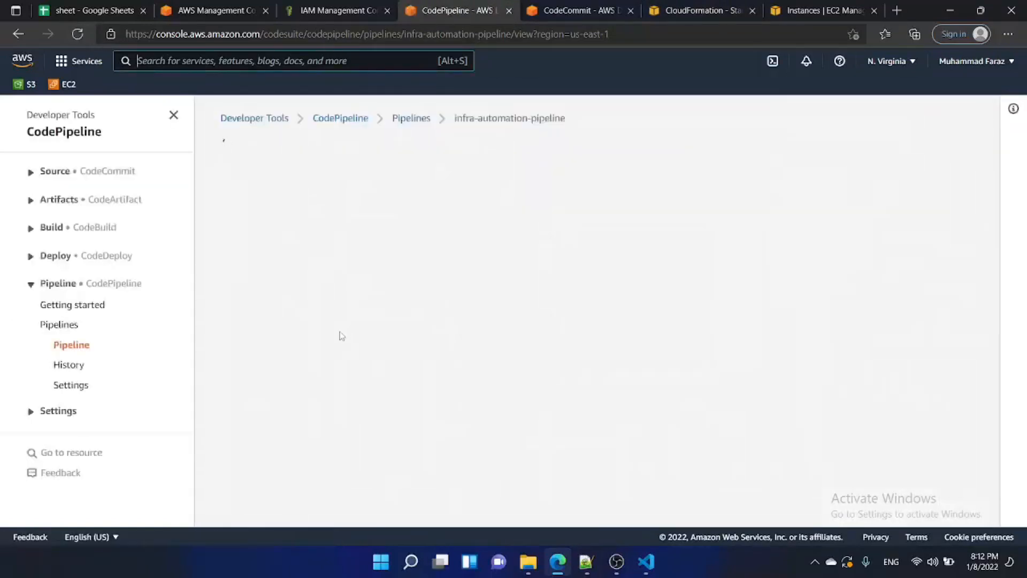
{"action": "scroll", "coordinate": [339, 336], "scroll_direction": "down", "scroll_amount": 3}
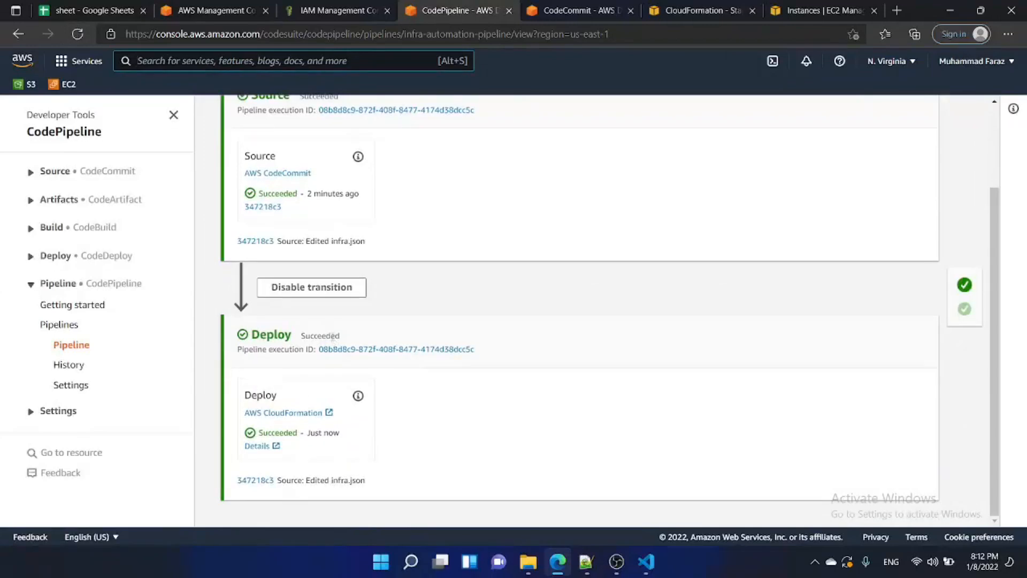
{"action": "scroll", "coordinate": [332, 338], "scroll_direction": "up", "scroll_amount": 1}
{"action": "scroll", "coordinate": [333, 337], "scroll_direction": "up", "scroll_amount": 1}
{"action": "scroll", "coordinate": [333, 340], "scroll_direction": "down", "scroll_amount": 2}
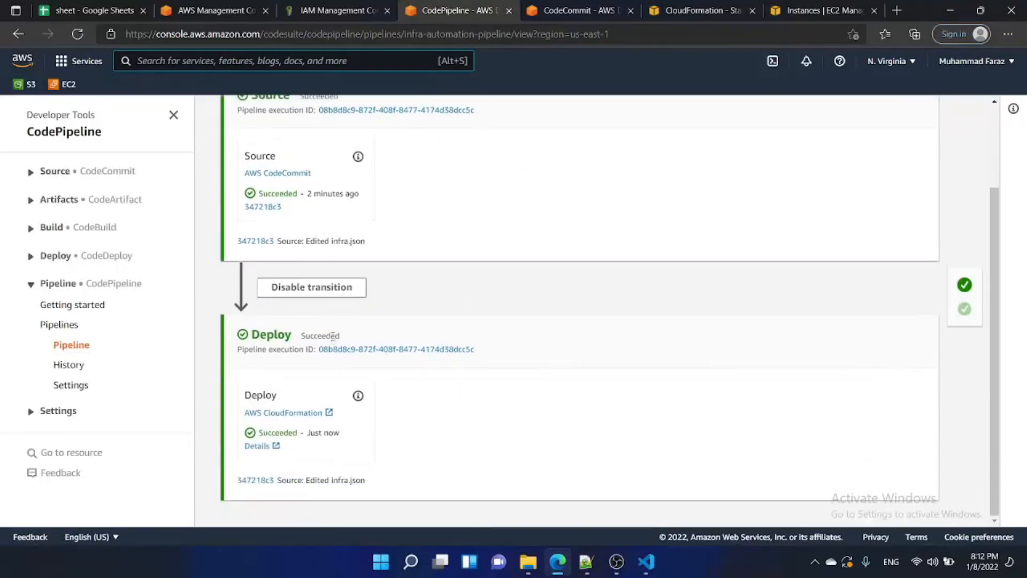